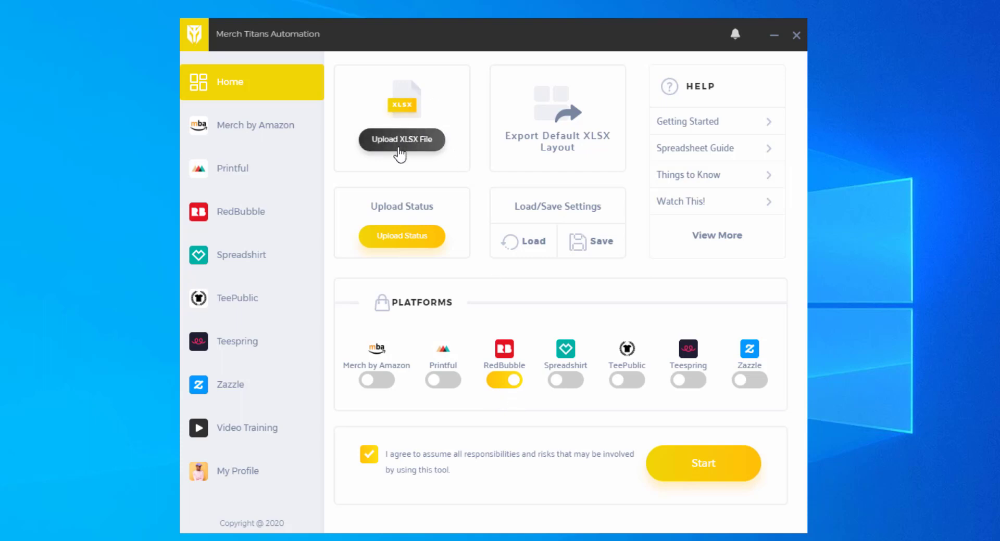
- Import the Camping Data.xlsx listings spreadsheet, review its table, and return to the dashboard
click(417, 154)
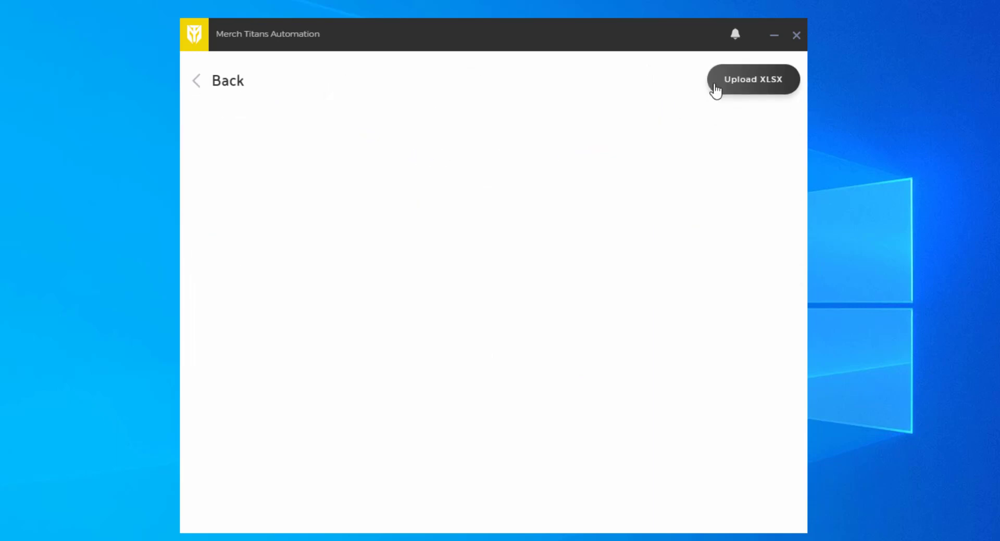
click(750, 91)
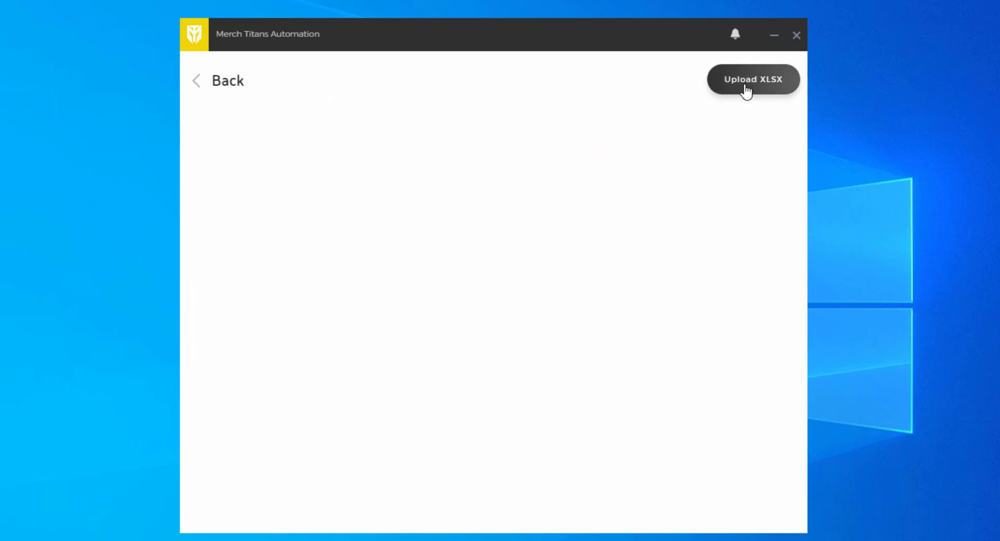
double_click(349, 130)
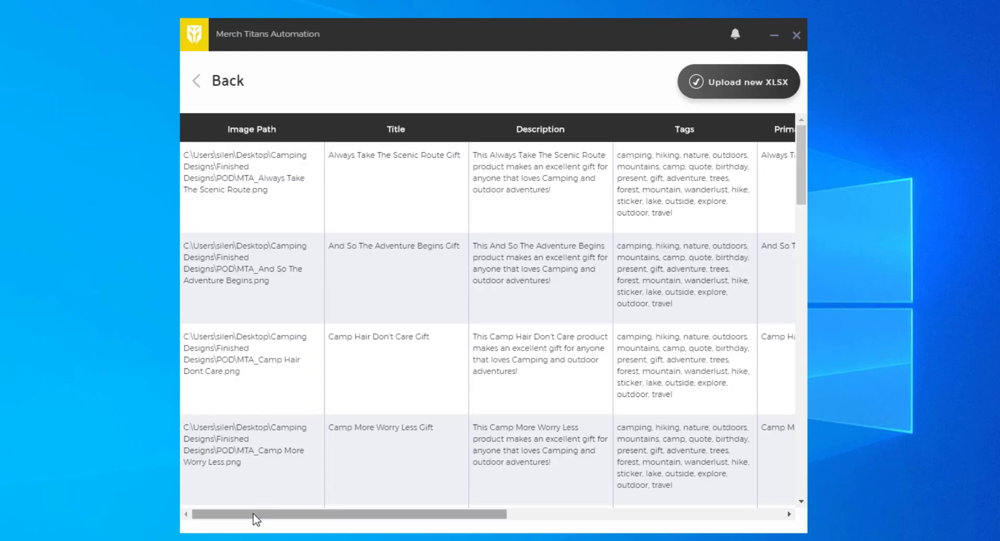
drag(295, 514, 226, 504)
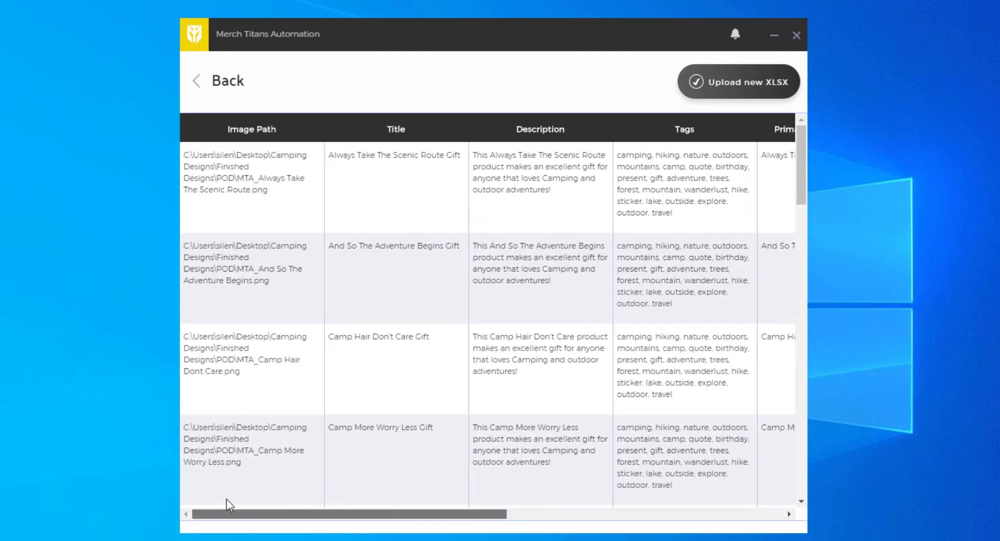
scroll(359, 175, down, 10)
scroll(366, 245, up, 10)
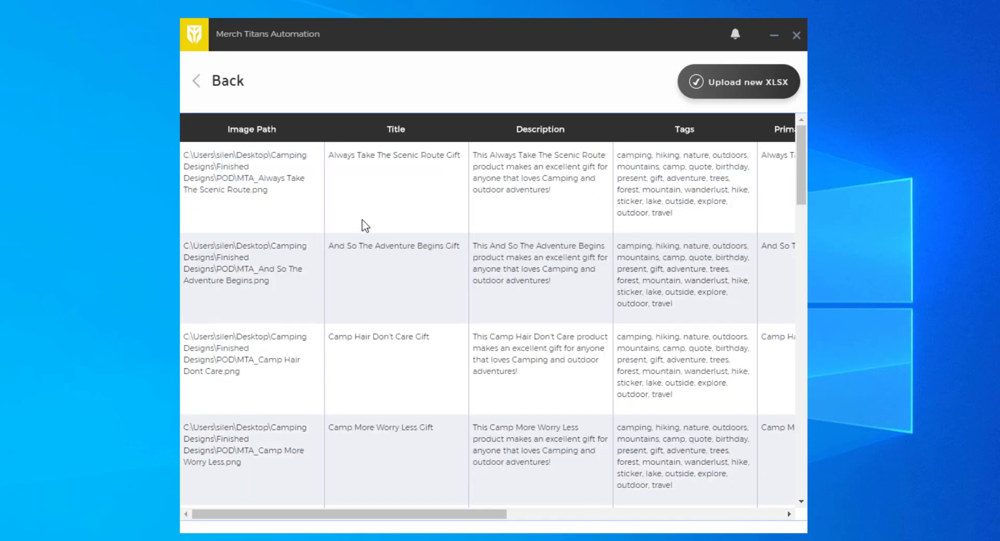
click(234, 86)
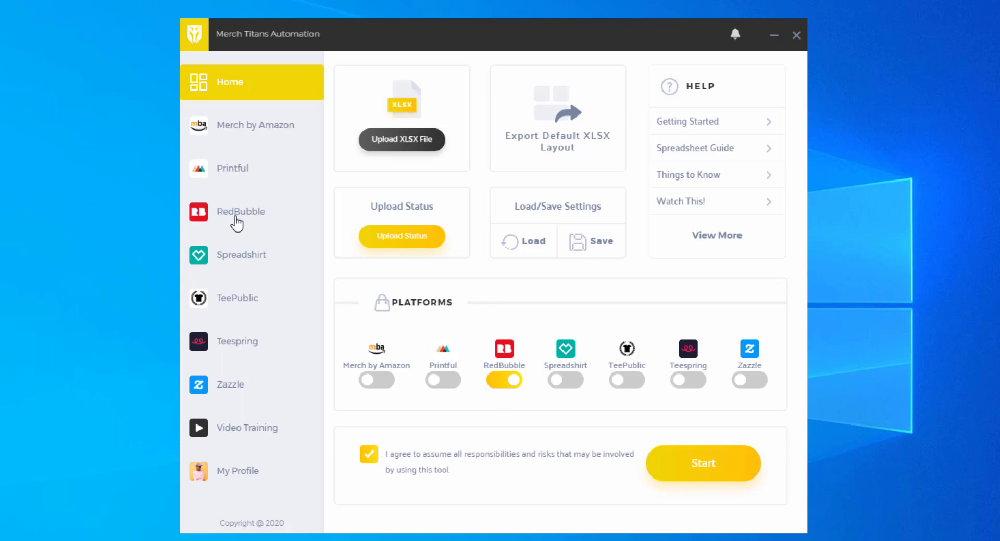
- Open the RedBubble settings page and look over its product-type checklist
click(239, 222)
scroll(557, 208, down, 8)
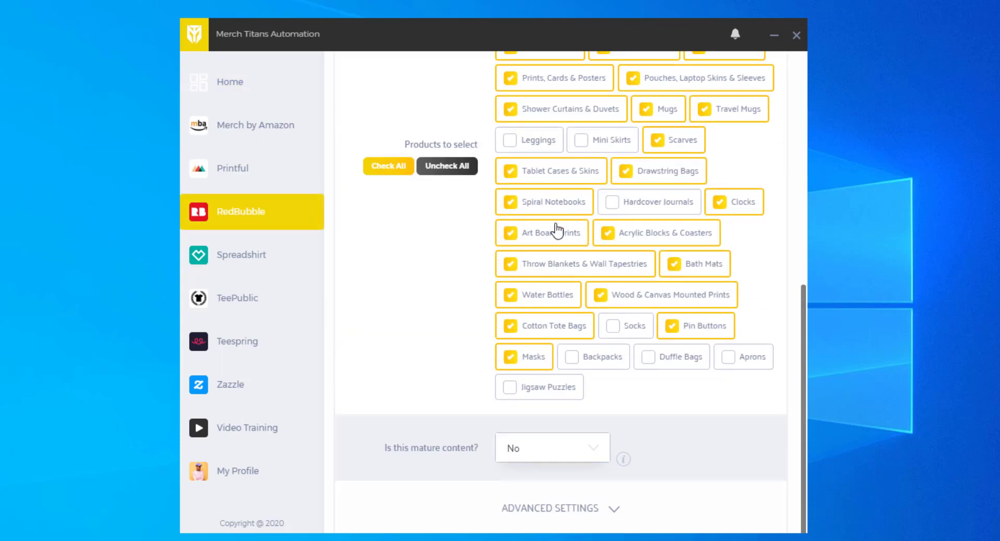
scroll(557, 231, up, 8)
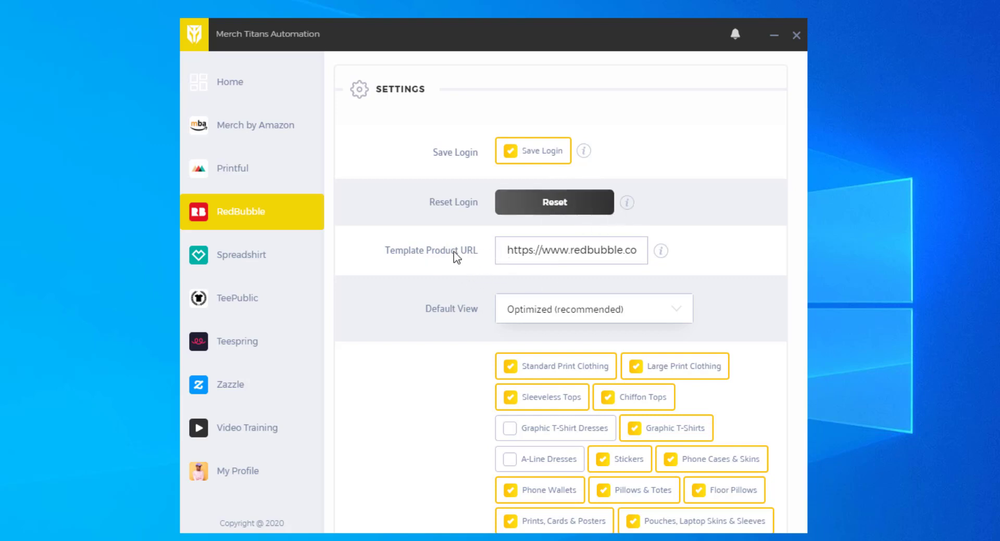
- Inspect the full Template Product URL, then bring the Redbubble portfolio browser window forward
drag(504, 254, 812, 259)
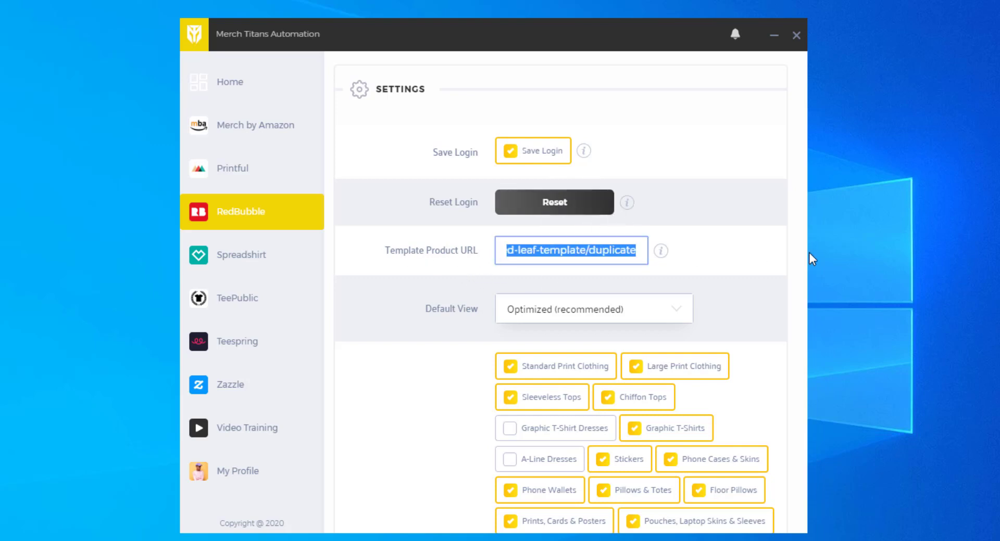
click(550, 258)
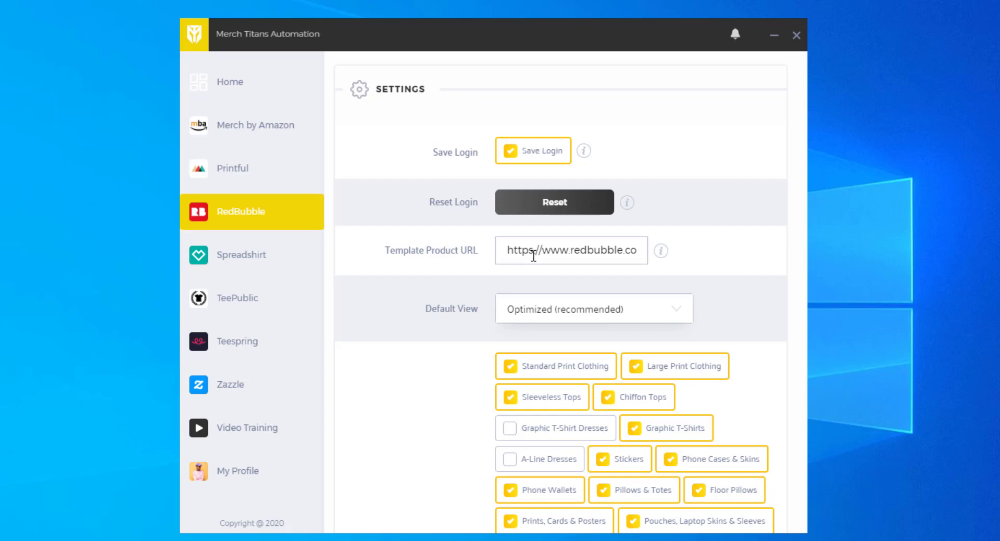
drag(505, 251, 732, 255)
click(717, 266)
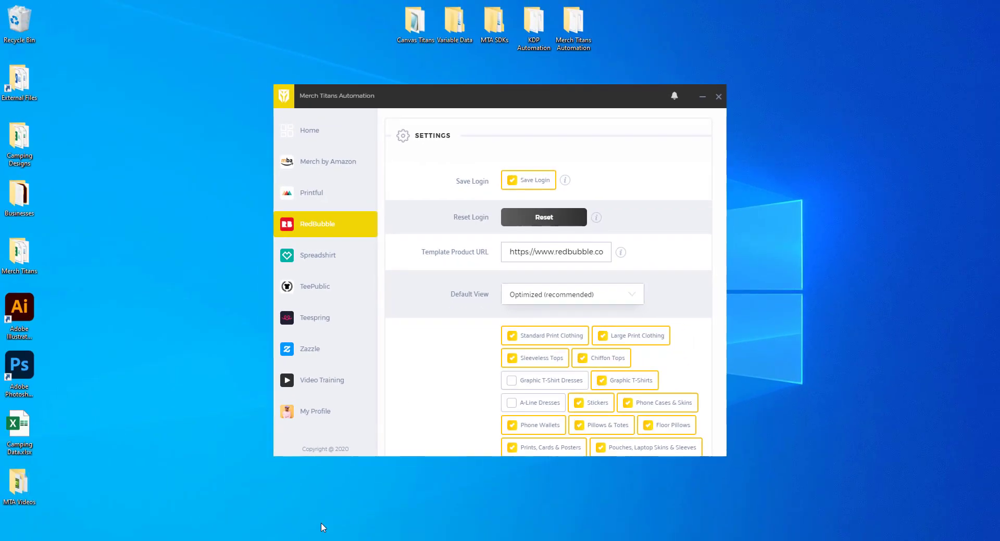
mouse_move(268, 540)
click(398, 513)
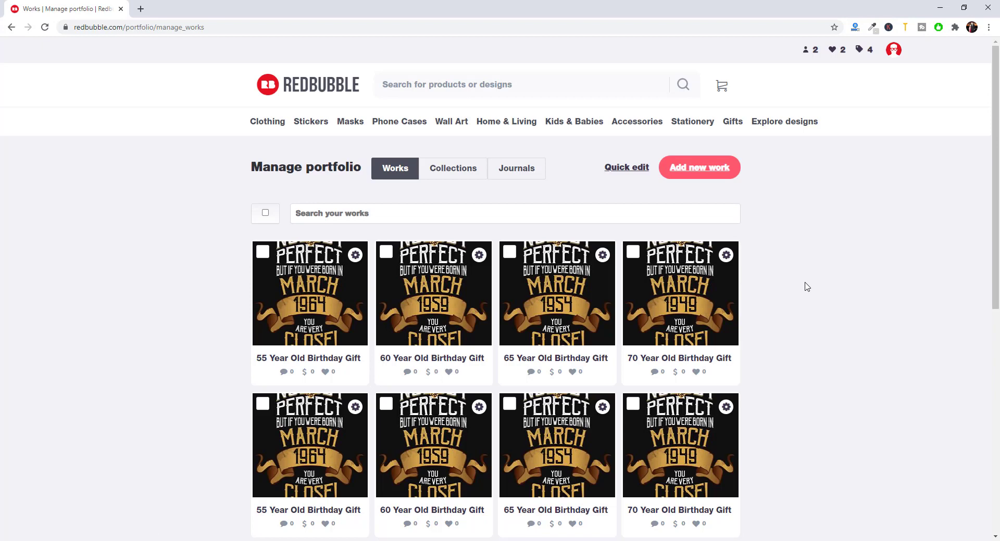
- Start a new Redbubble work and bring up the file picker to upload a design
click(691, 171)
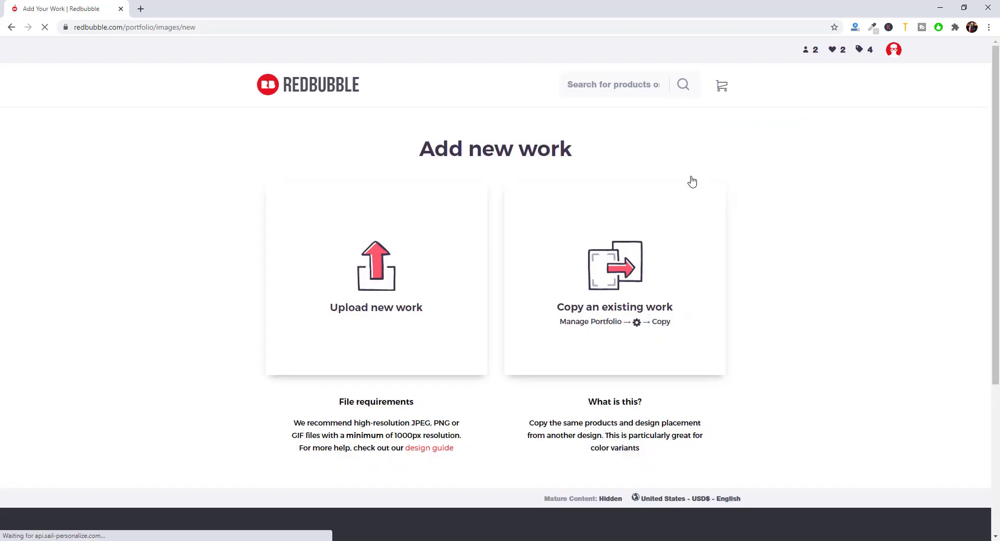
click(367, 296)
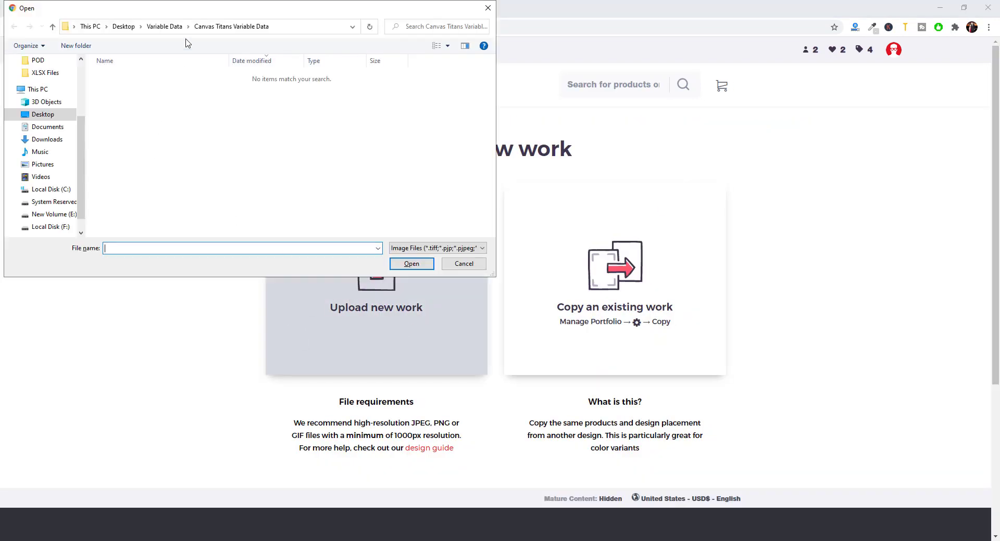
- Copy the first design's image path from cell A2 of the Camping Data spreadsheet
click(124, 26)
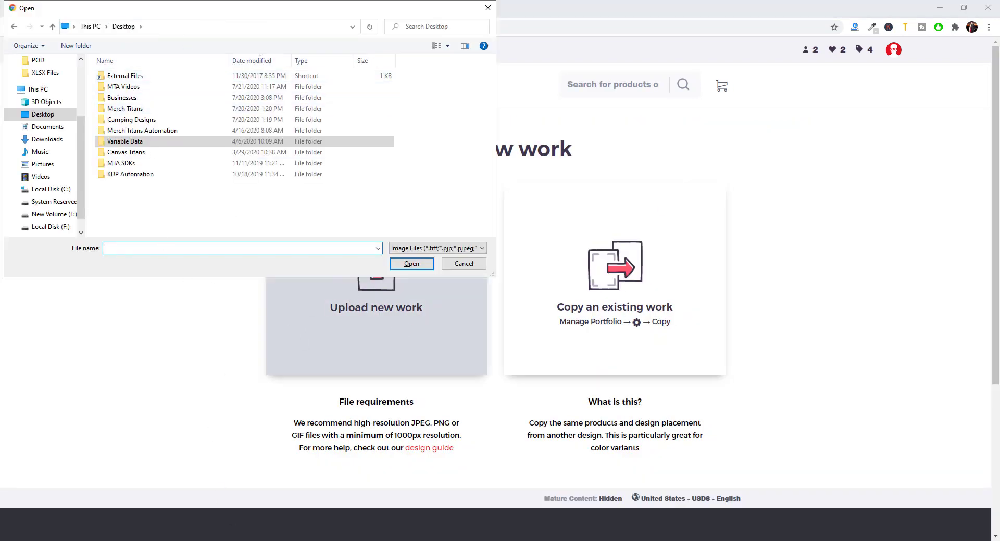
key(alt+Tab)
click(293, 176)
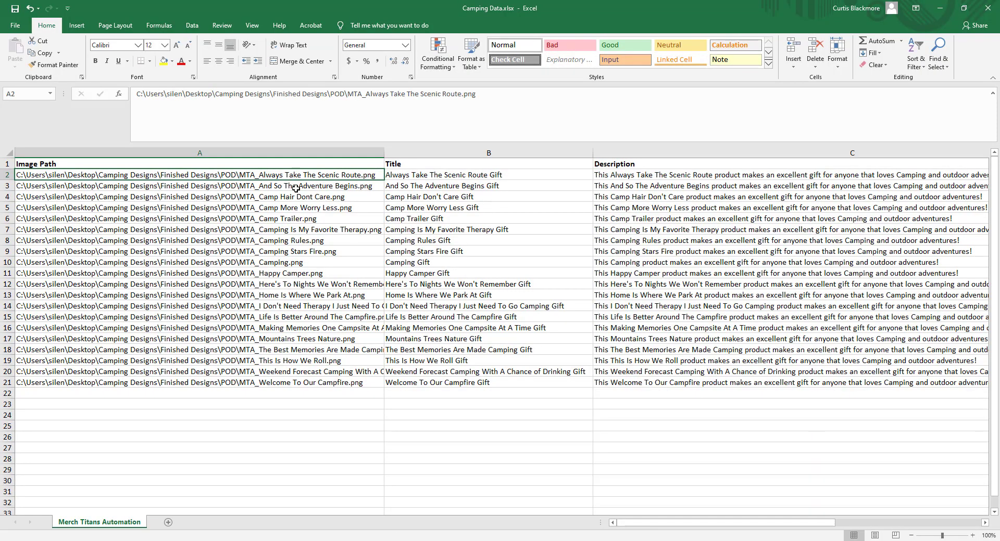
key(ctrl+c)
click(940, 8)
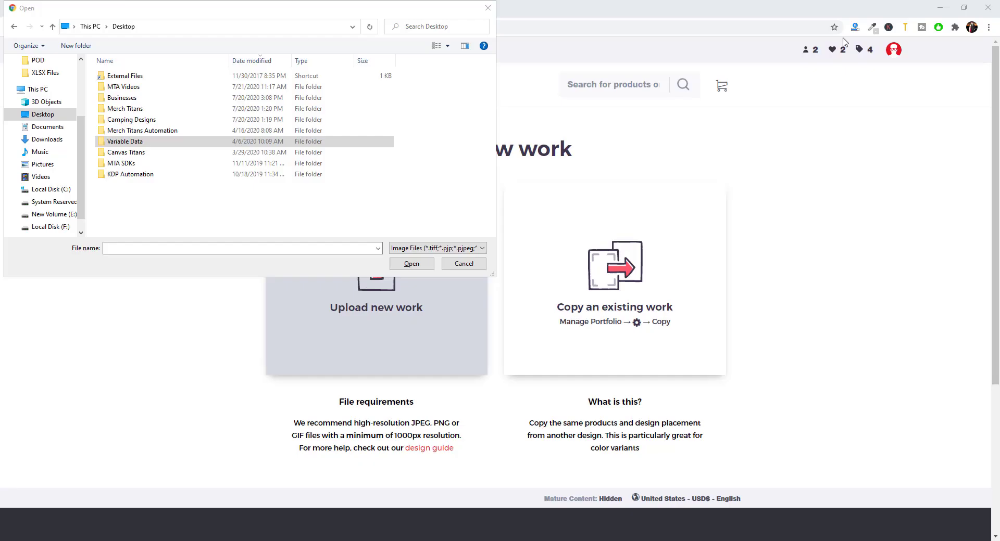
- Navigate the file picker to the POD folder and upload the first camping design PNG
click(319, 28)
key(ctrl+v)
key(Return)
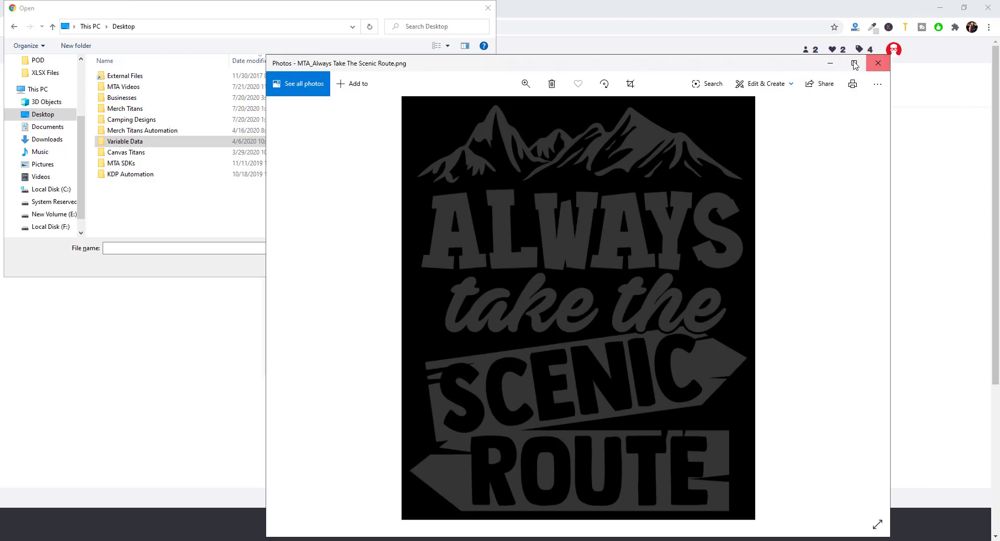
click(878, 63)
click(264, 27)
key(ctrl+v)
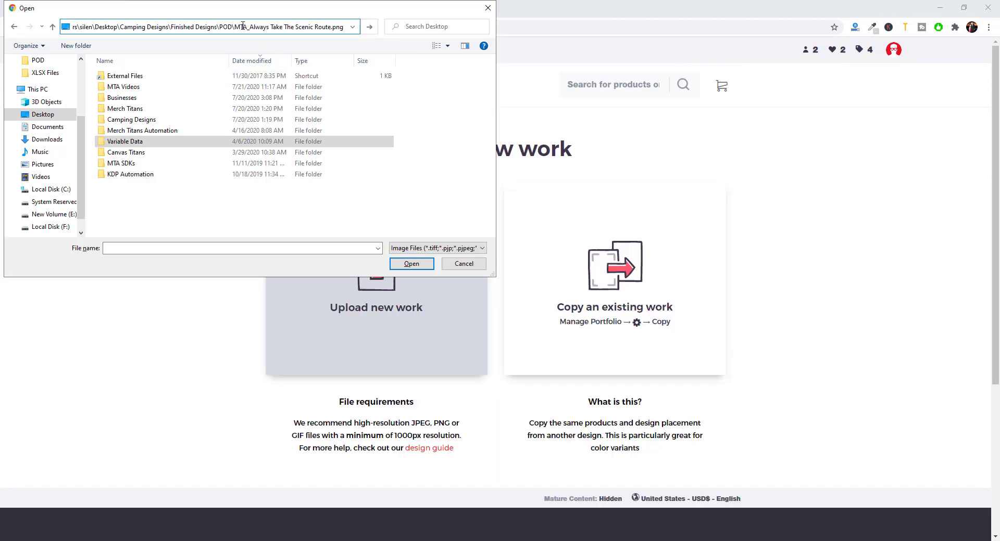
drag(276, 25, 499, 32)
key(BackSpace)
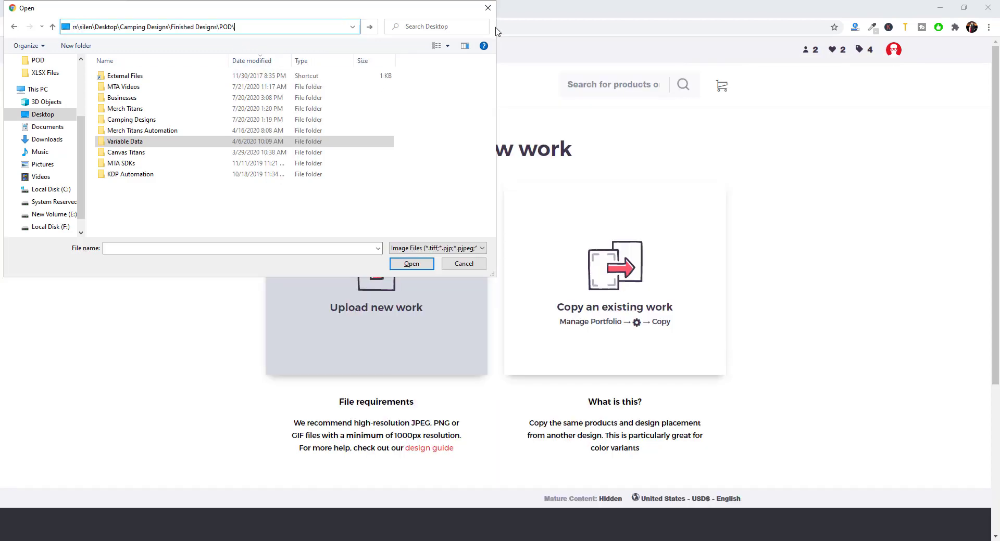
key(Return)
double_click(202, 76)
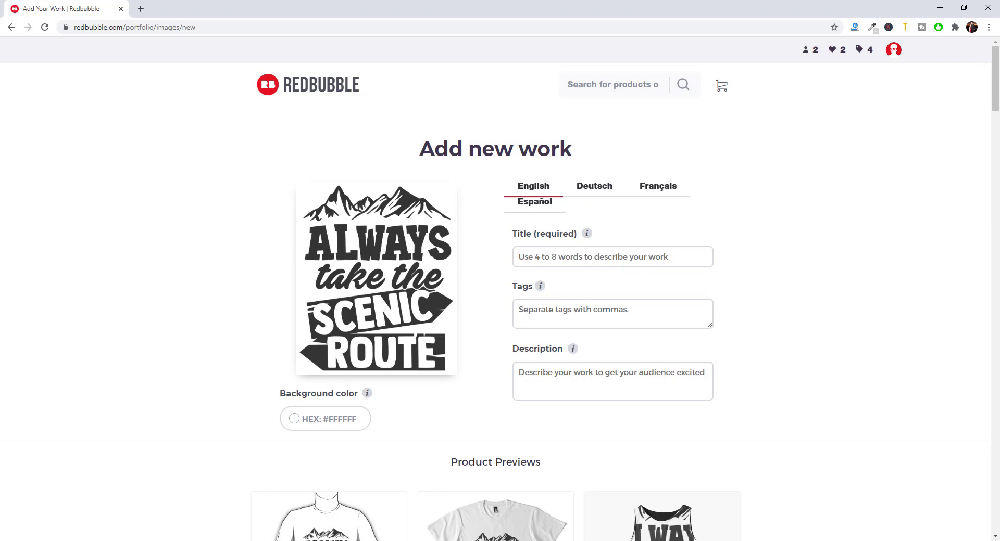
- Enter 'TEMPLATE' as the design title and move on to the tags field
click(630, 267)
text(TEMPLATE)
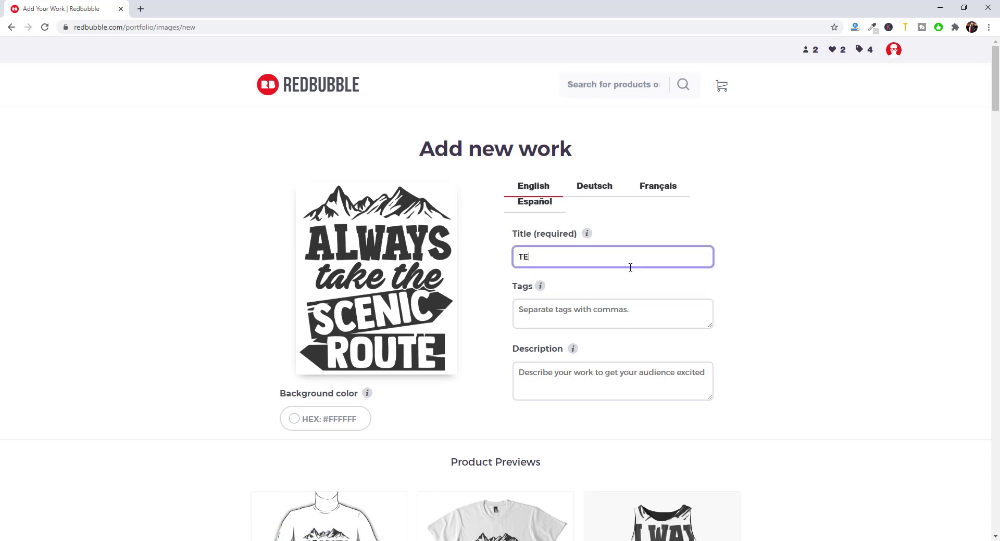
key(Tab)
key(Tab)
click(815, 359)
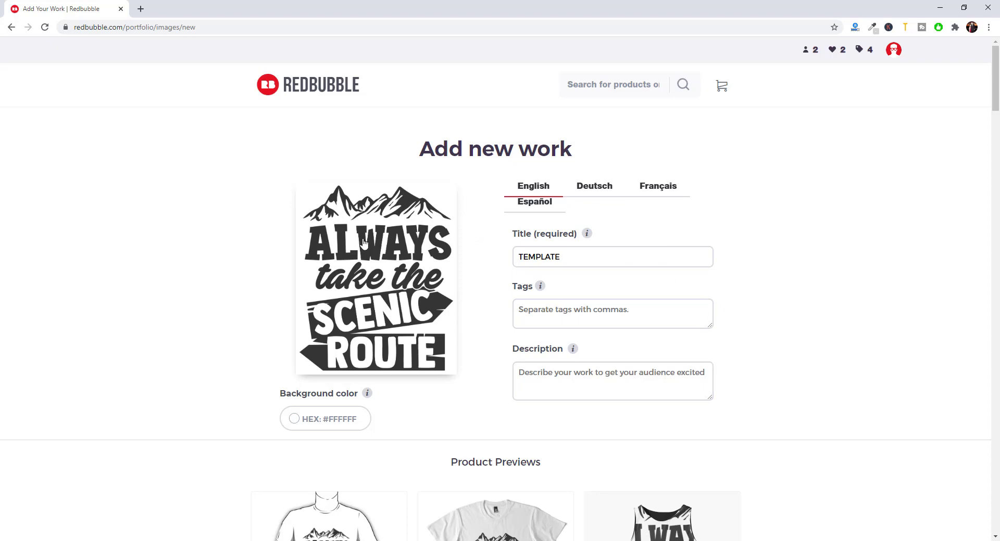
scroll(472, 175, down, 3)
scroll(473, 175, down, 3)
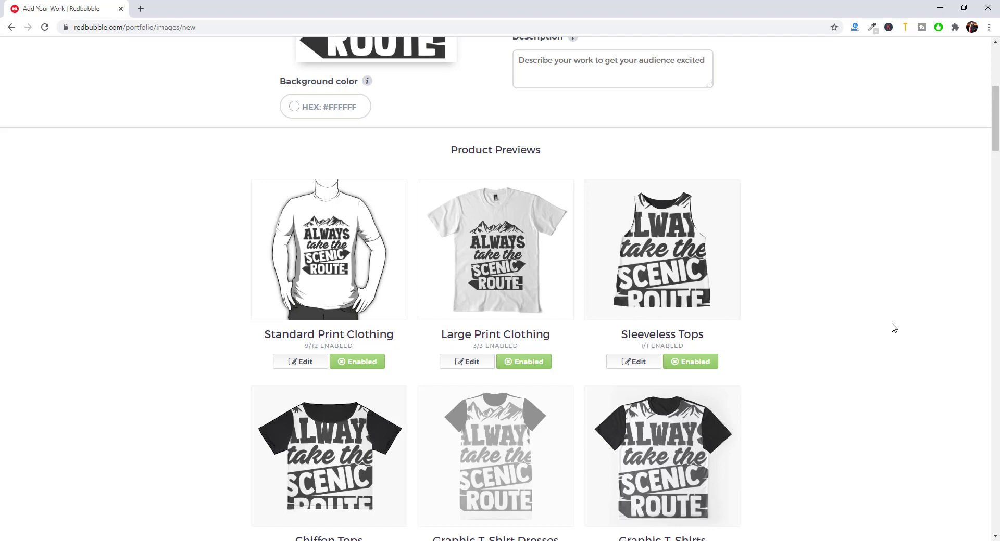
- Shrink the Standard Print Clothing design slightly, centre it, and apply the changes
click(320, 361)
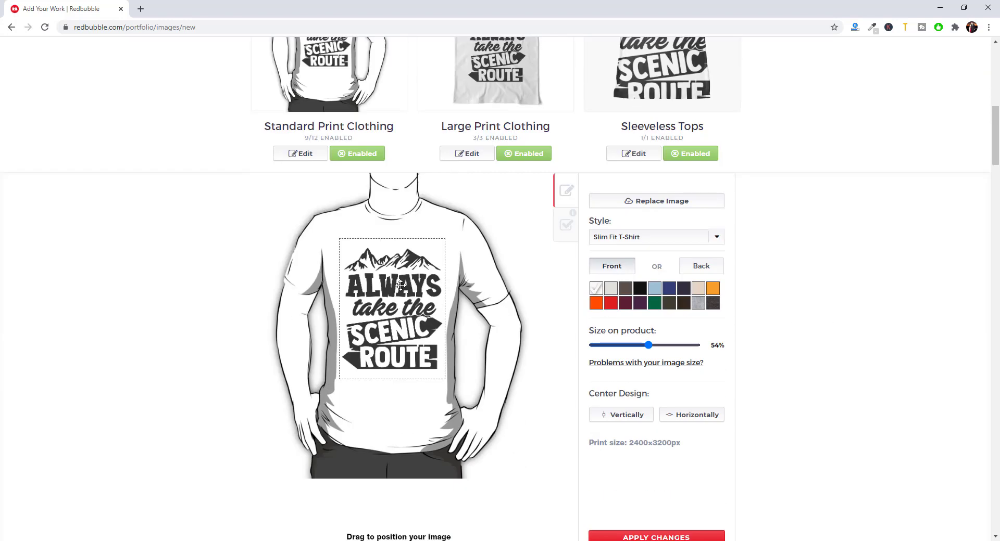
drag(649, 345, 638, 345)
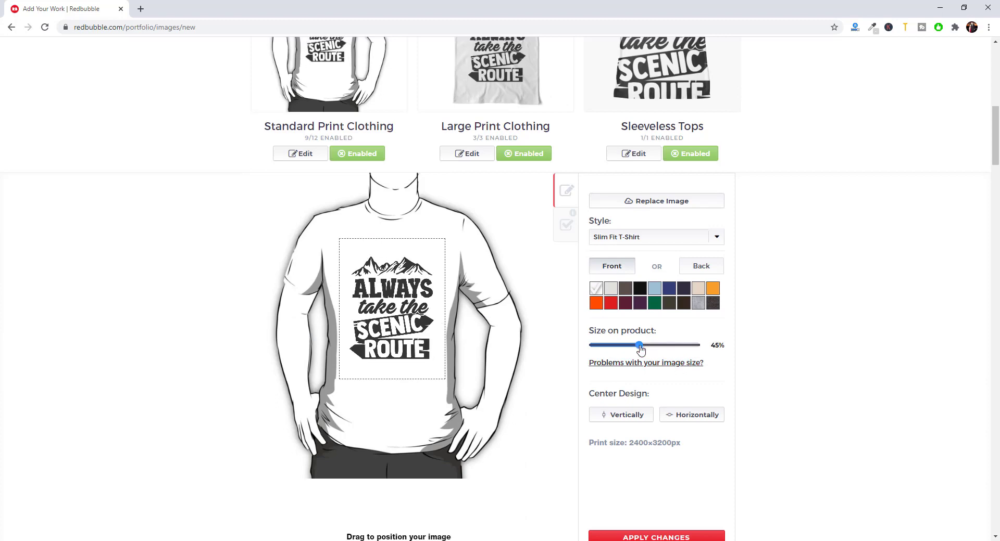
click(679, 415)
click(622, 415)
scroll(645, 458, down, 1)
click(656, 484)
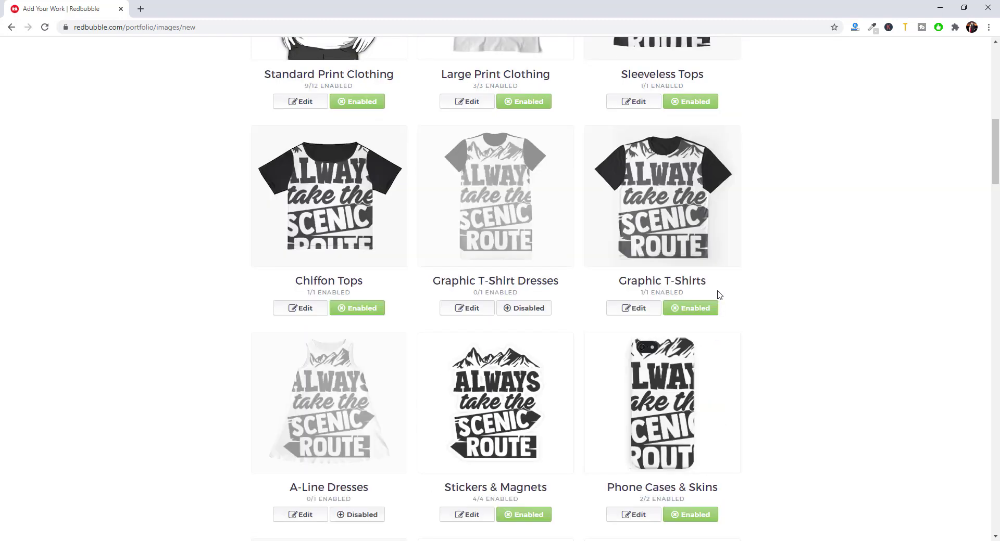
scroll(625, 313, up, 5)
- Scale the Large Print Clothing design to 15%, place it on the upper chest, and apply
click(469, 363)
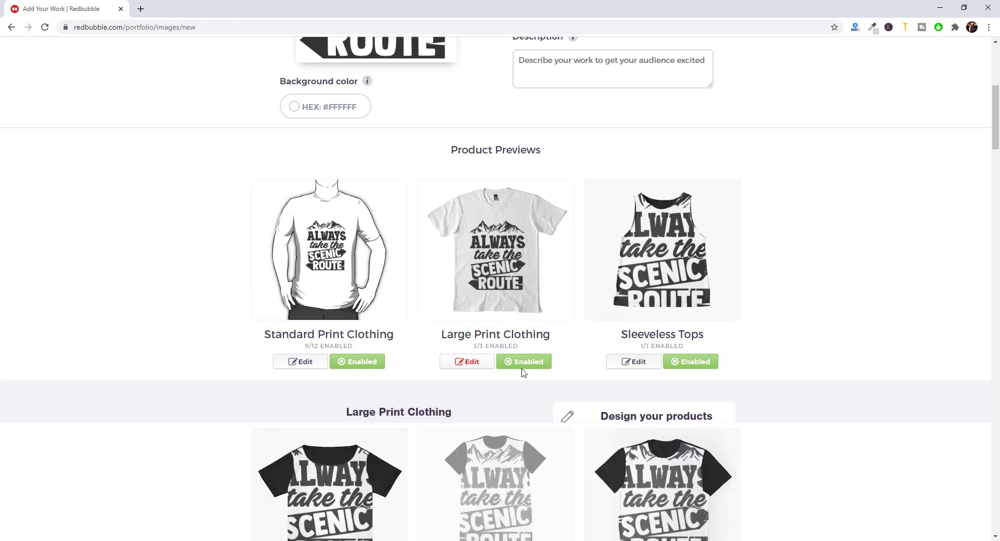
scroll(570, 313, down, 1)
scroll(570, 313, down, 3)
drag(684, 354, 631, 359)
drag(396, 382, 422, 331)
click(648, 527)
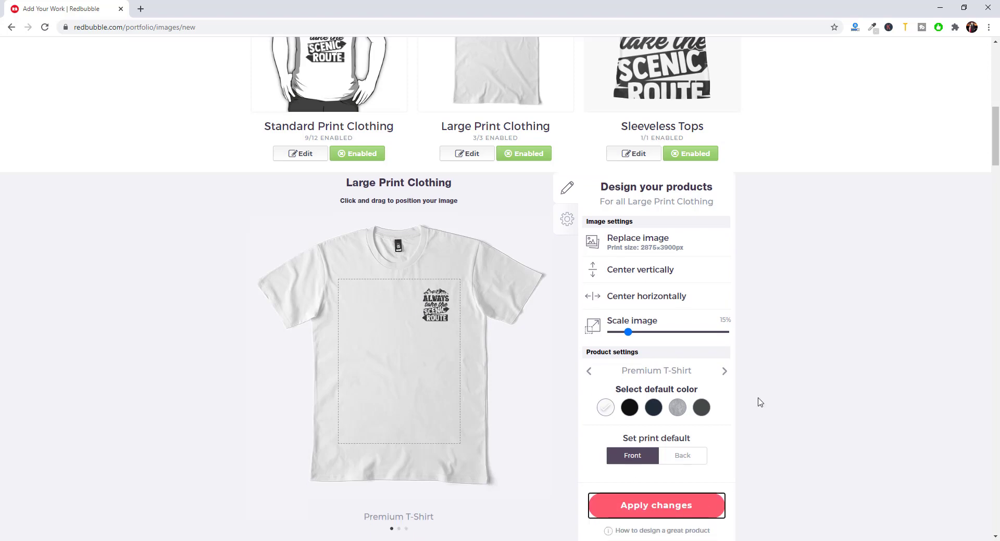
scroll(756, 369, up, 4)
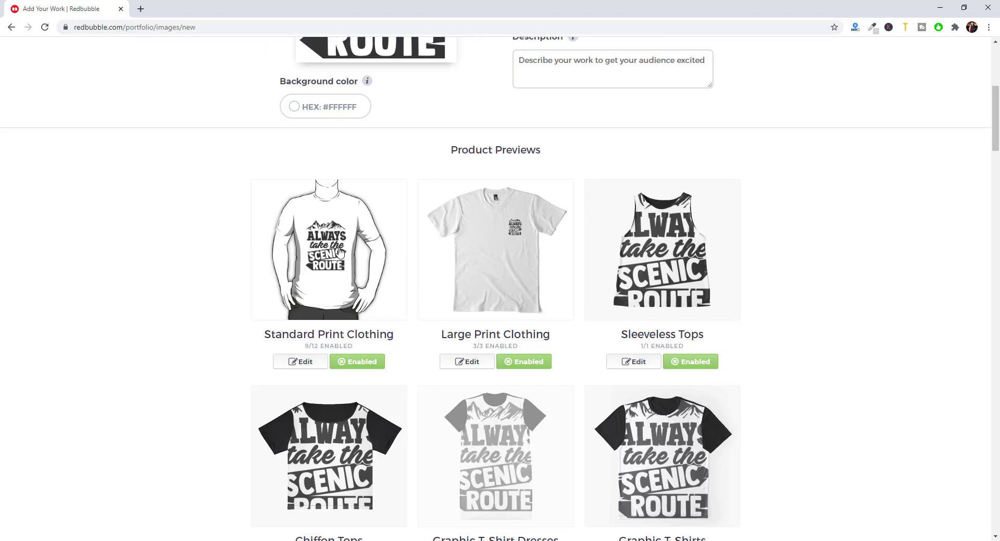
- Shrink the Sleeveless Tops design, centre it vertically, and apply the changes
scroll(602, 308, down, 4)
scroll(485, 284, down, 5)
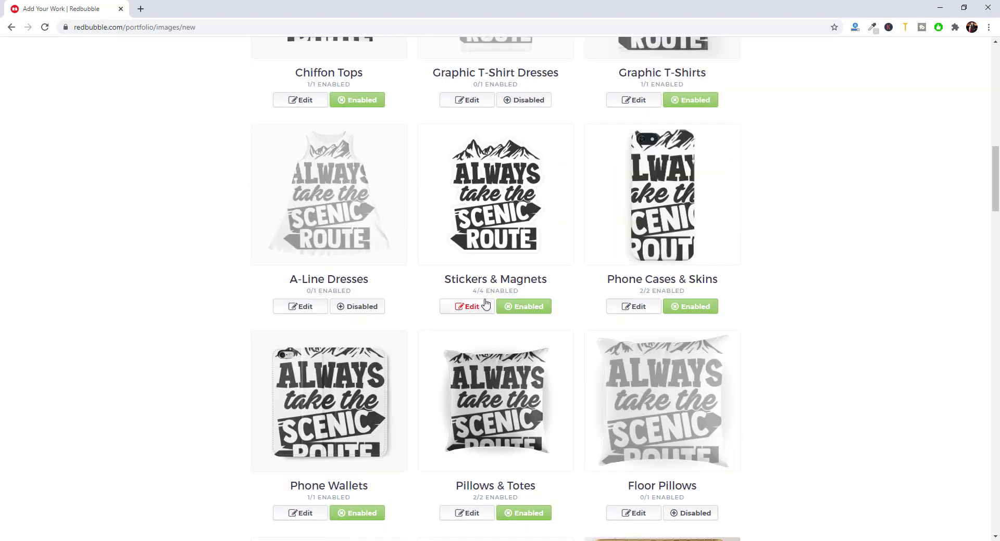
scroll(542, 308, up, 11)
scroll(630, 286, down, 2)
scroll(648, 229, down, 2)
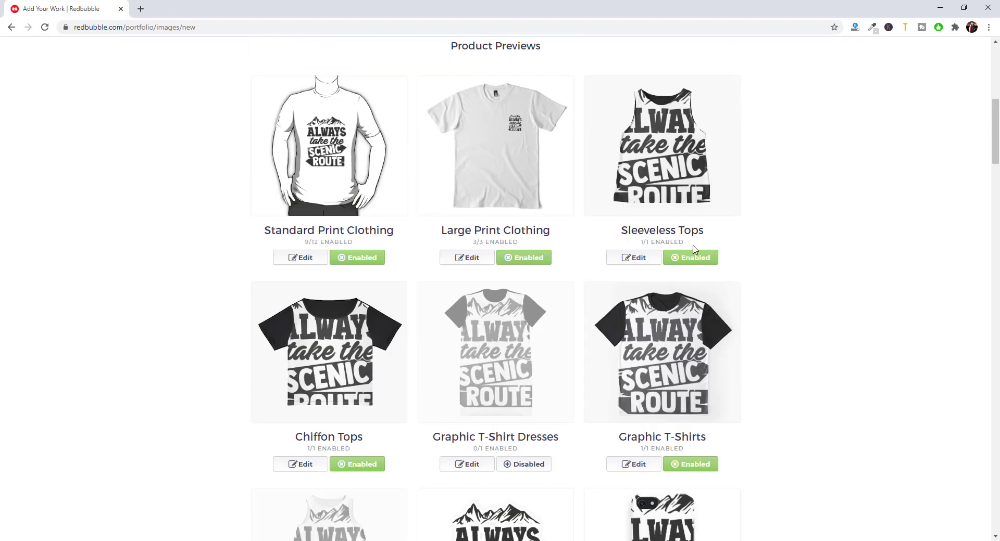
click(648, 258)
drag(680, 263, 627, 262)
click(621, 333)
scroll(670, 409, down, 2)
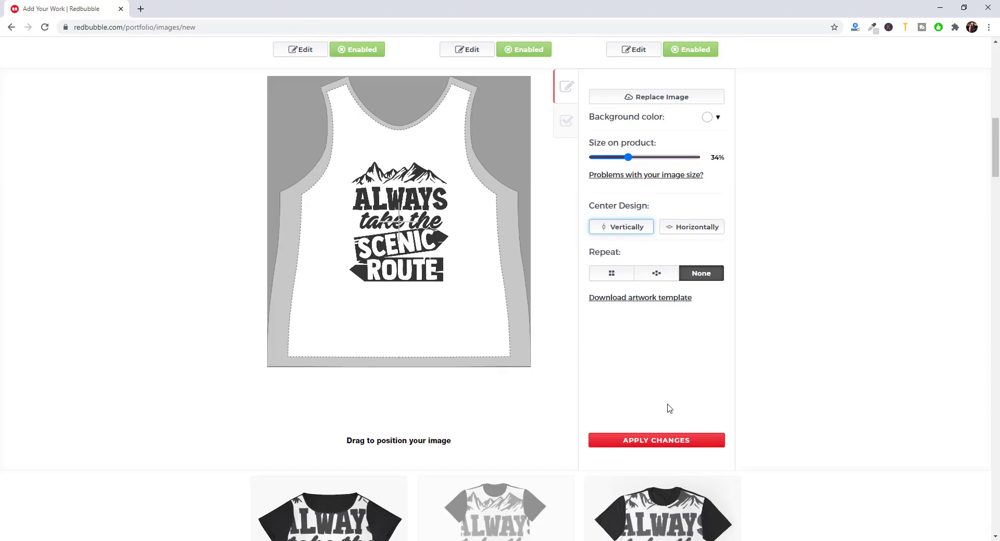
click(660, 440)
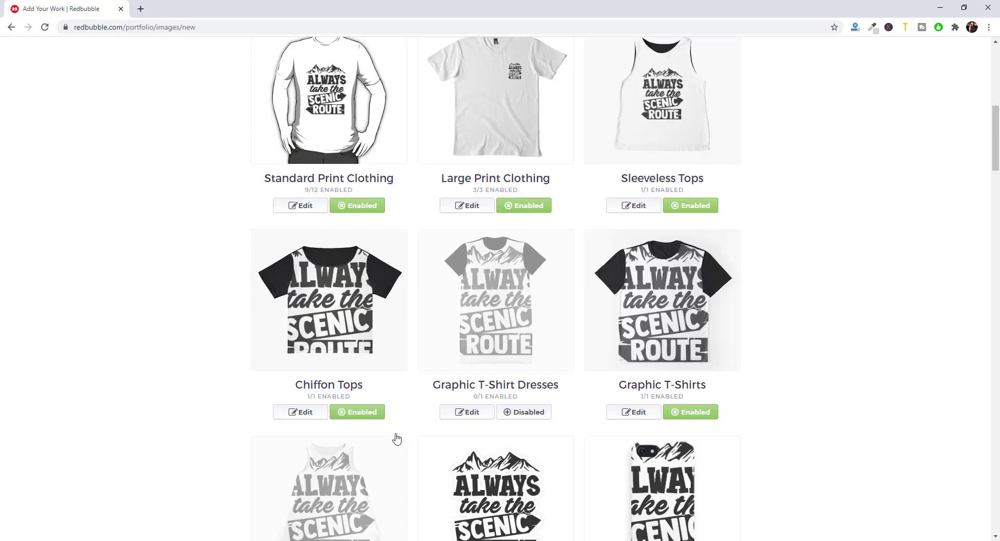
- Disable the Chiffon Tops and Graphic T-Shirts products
click(359, 412)
click(690, 413)
scroll(497, 328, down, 3)
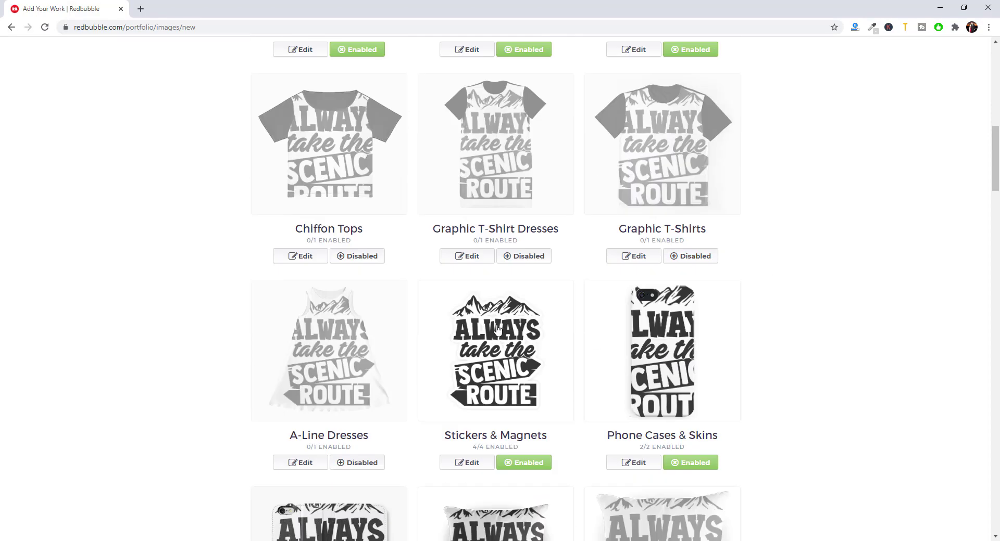
scroll(497, 328, down, 3)
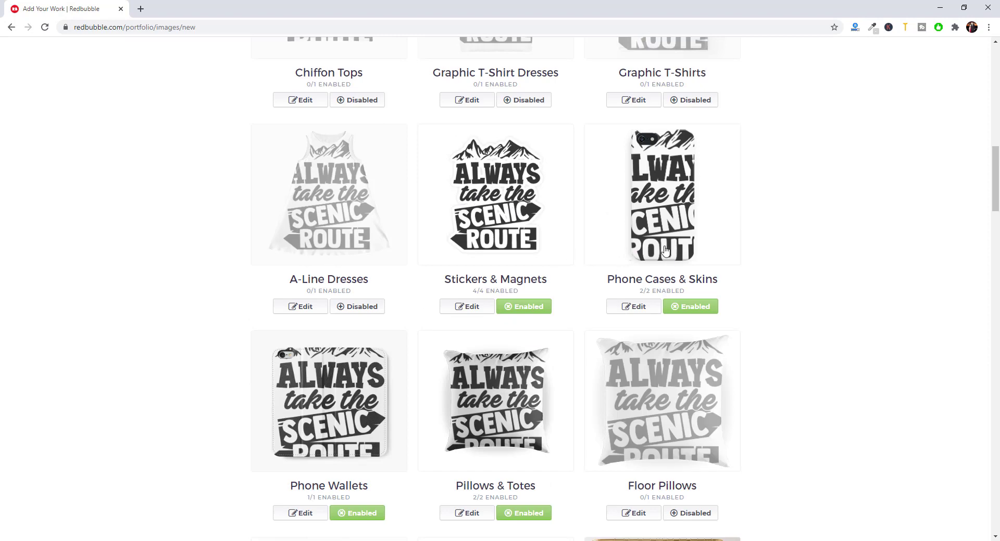
- Shrink the Phone Cases & Skins design to 17%, centre it, and apply
click(633, 312)
drag(632, 415, 612, 420)
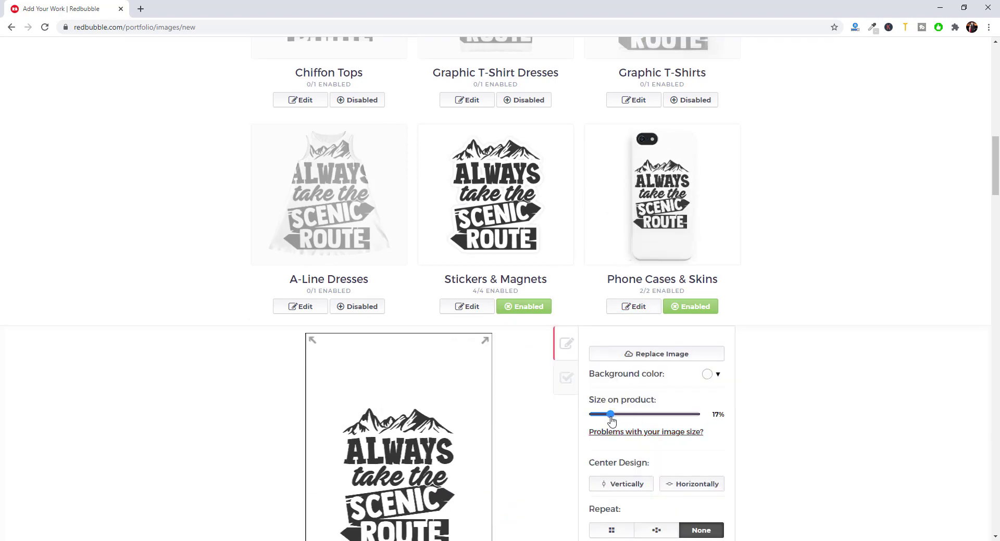
click(689, 487)
click(639, 485)
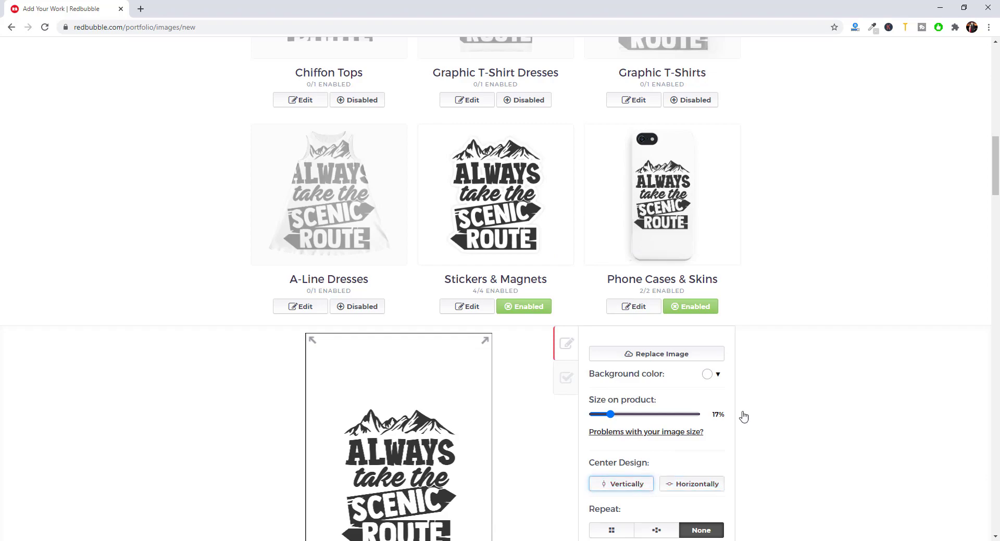
scroll(744, 413, down, 4)
click(671, 478)
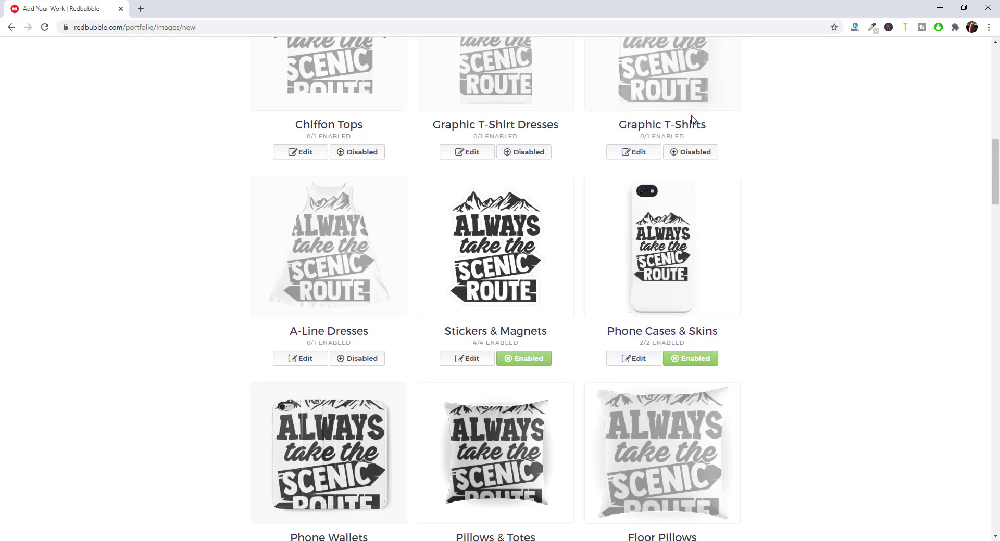
- Shrink the Phone Wallets design to 29% and apply, then disable Phone Wallets
scroll(691, 119, down, 5)
click(294, 306)
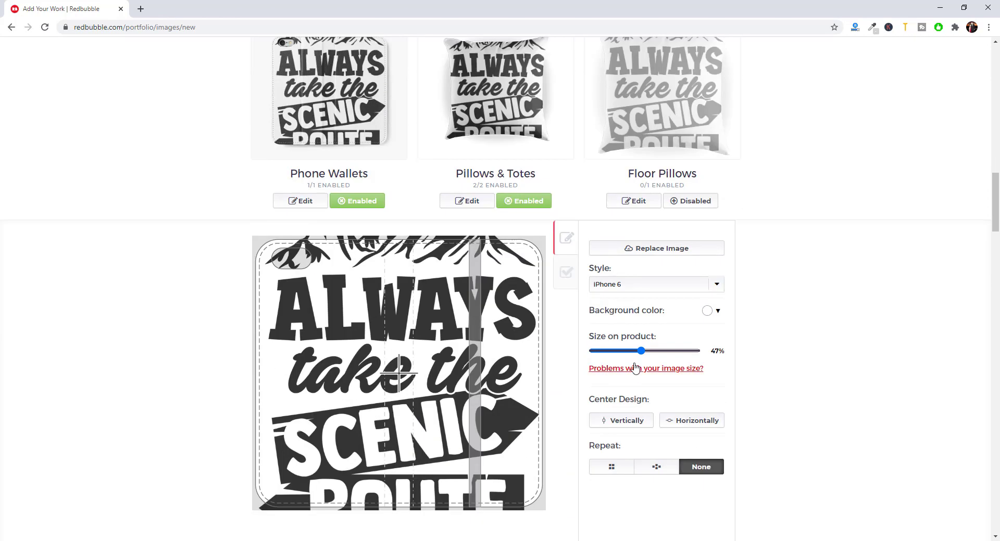
drag(640, 351, 624, 352)
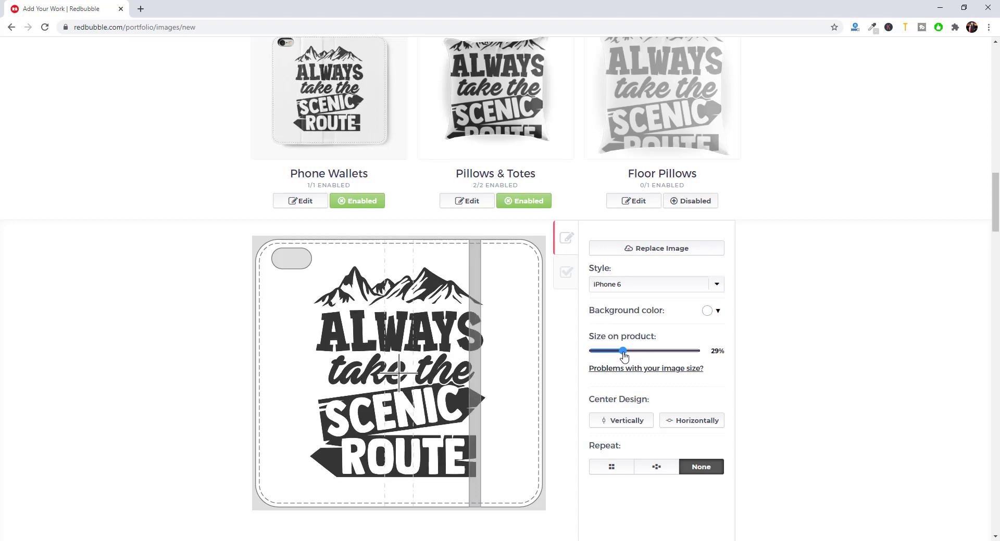
scroll(722, 301, down, 5)
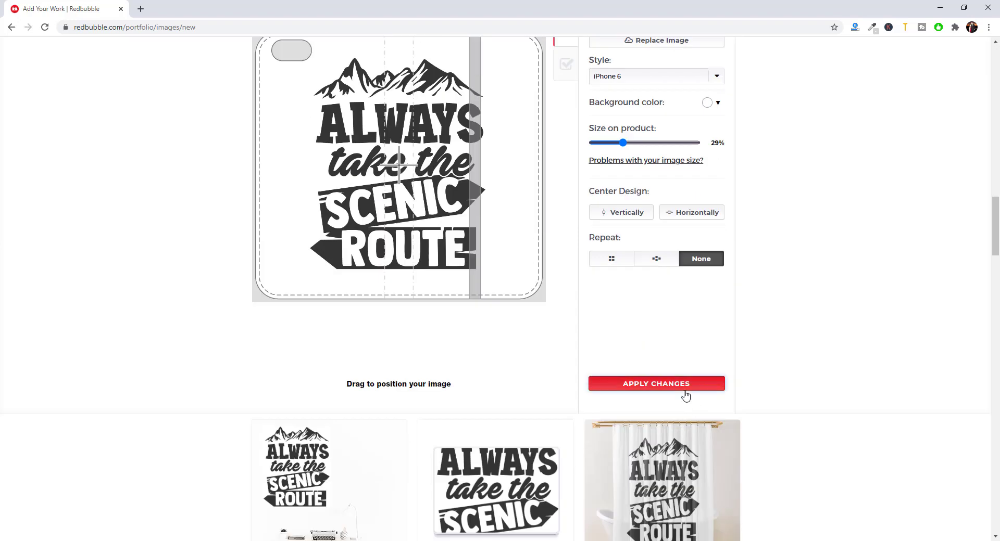
click(683, 398)
scroll(357, 222, up, 2)
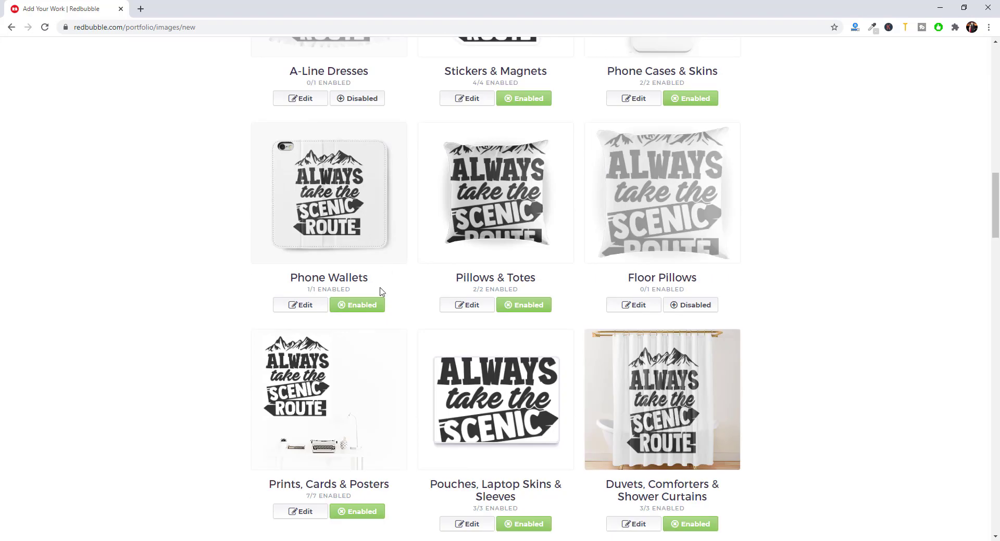
click(358, 306)
- Scale the Pillows & Totes design to about 30%, centre it, and apply the changes
click(467, 305)
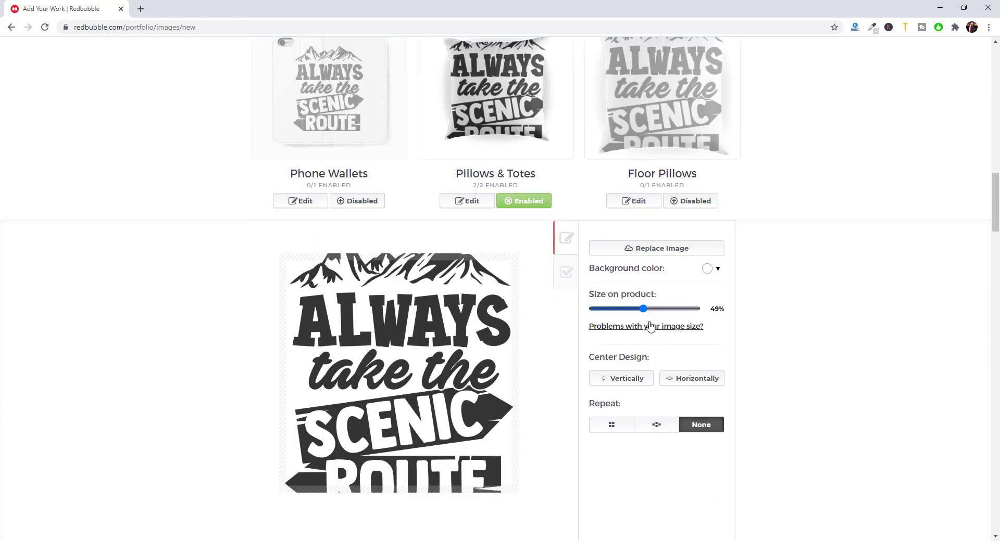
drag(637, 312, 628, 311)
click(682, 377)
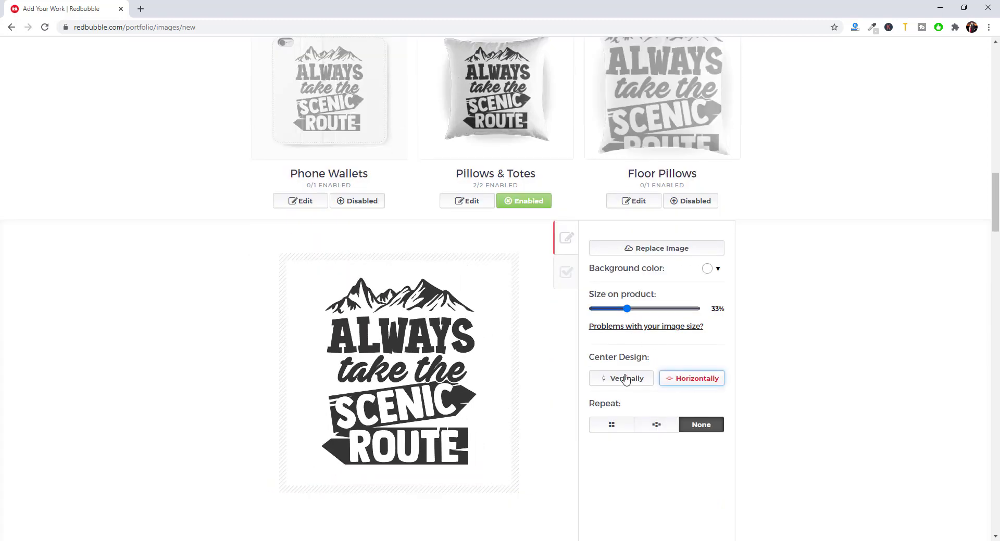
click(625, 379)
scroll(670, 415, down, 2)
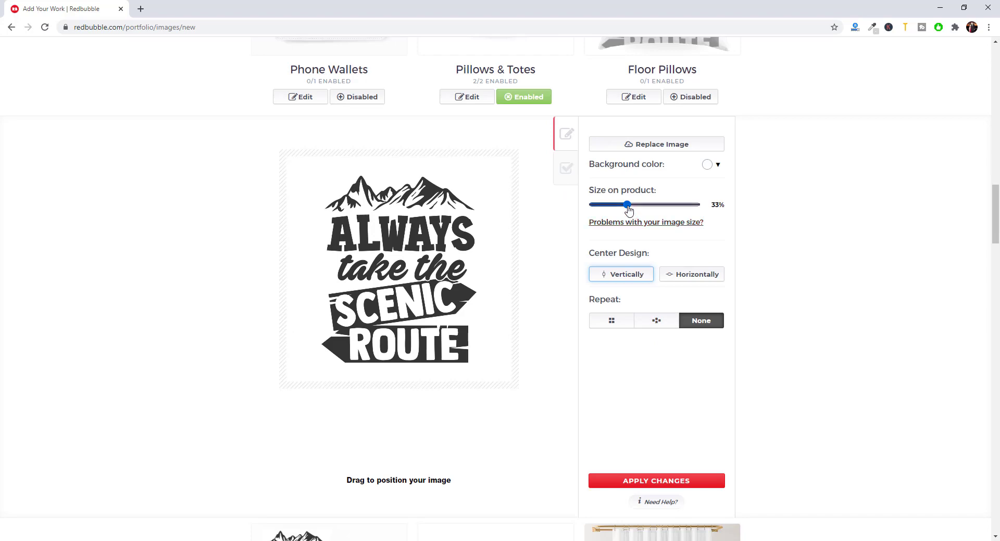
drag(627, 207, 624, 208)
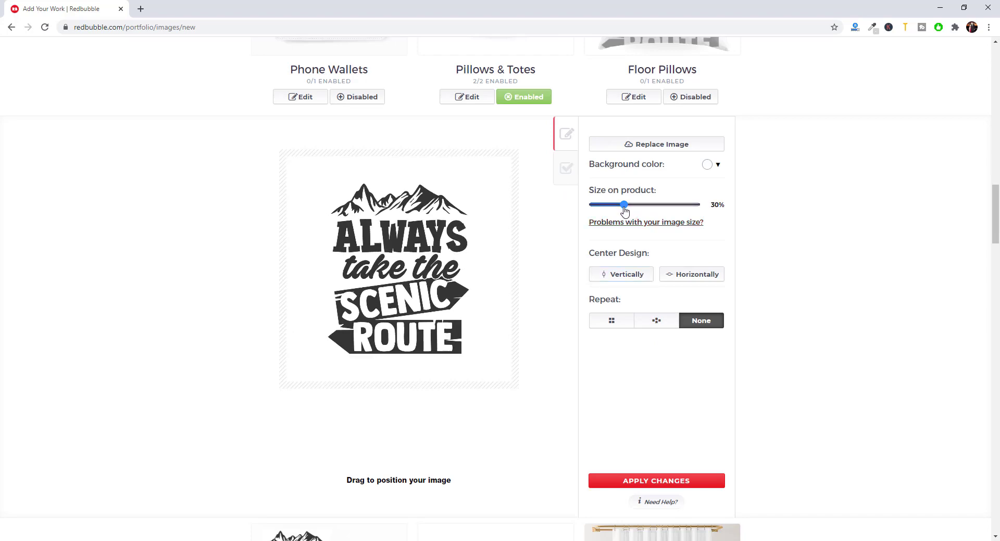
click(672, 279)
click(642, 279)
click(632, 479)
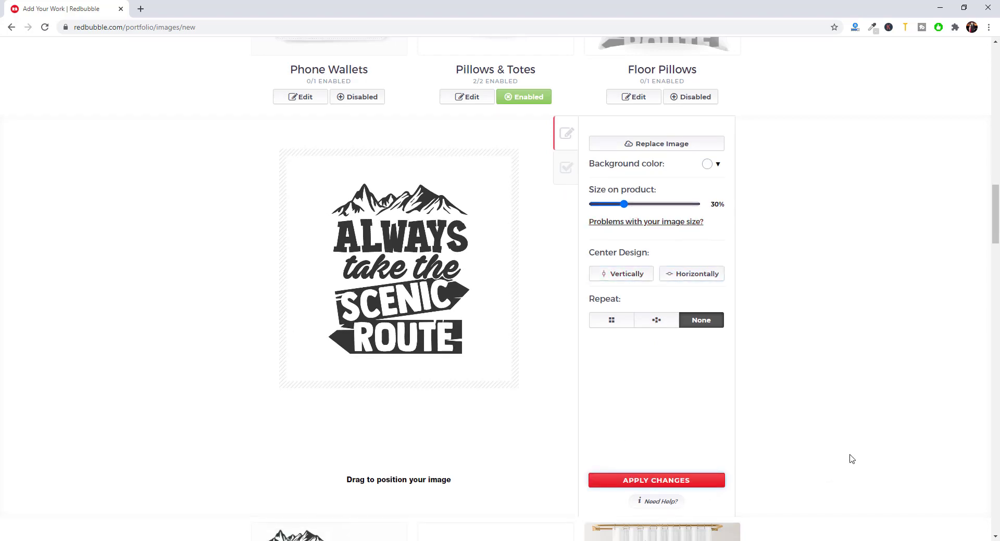
scroll(821, 435, up, 2)
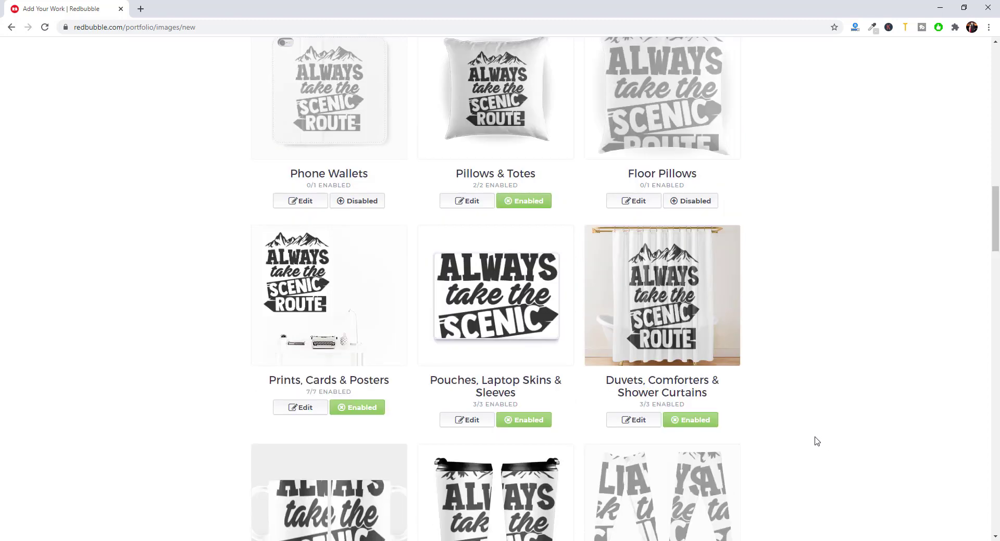
scroll(791, 440, up, 2)
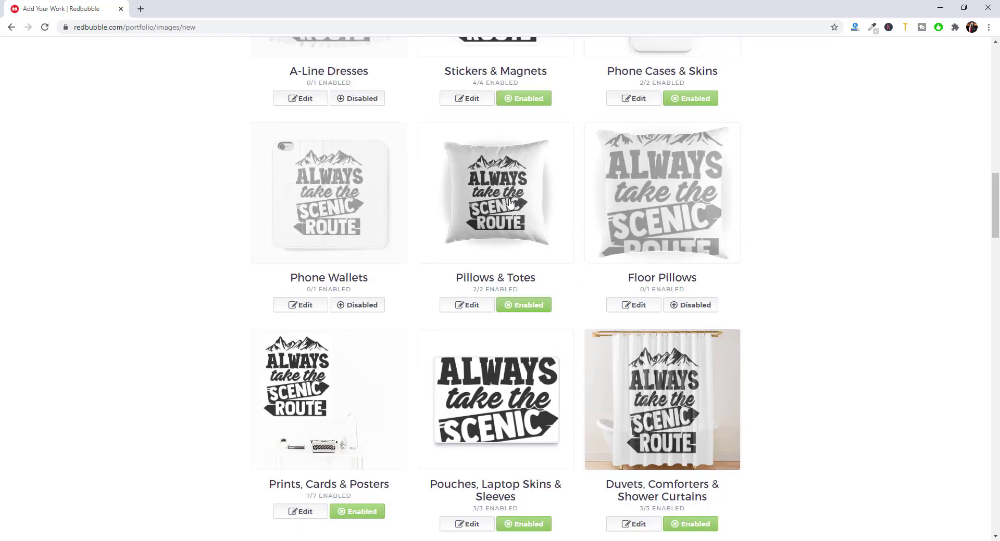
- Enable Floor Pillows, shrink its design to 64%, centre it horizontally, and apply
click(684, 307)
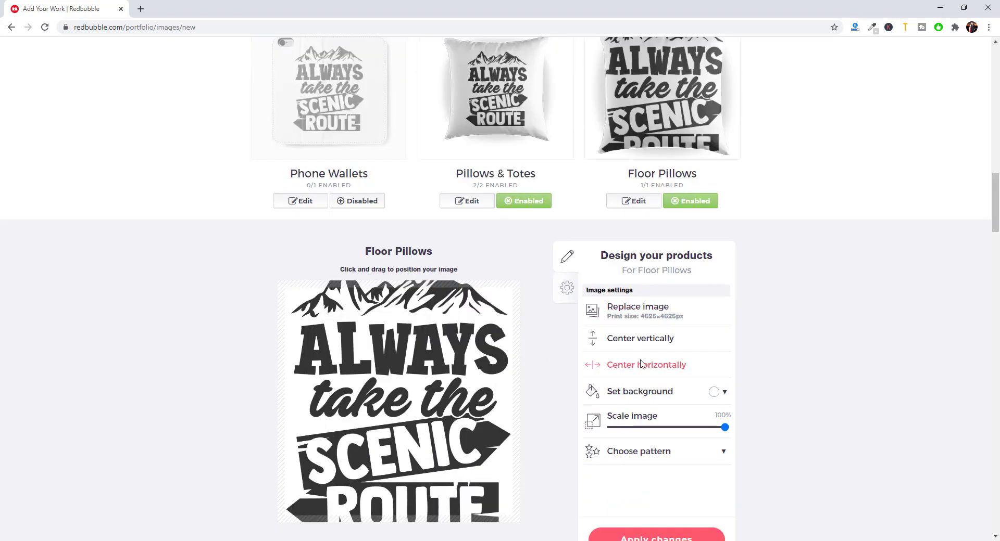
drag(726, 430, 680, 432)
scroll(684, 442, down, 2)
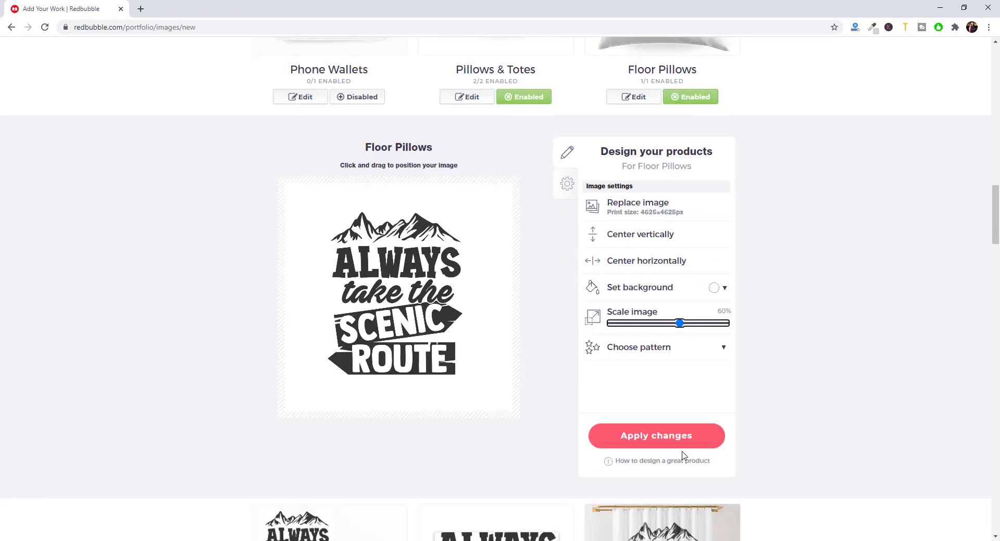
click(648, 260)
click(672, 437)
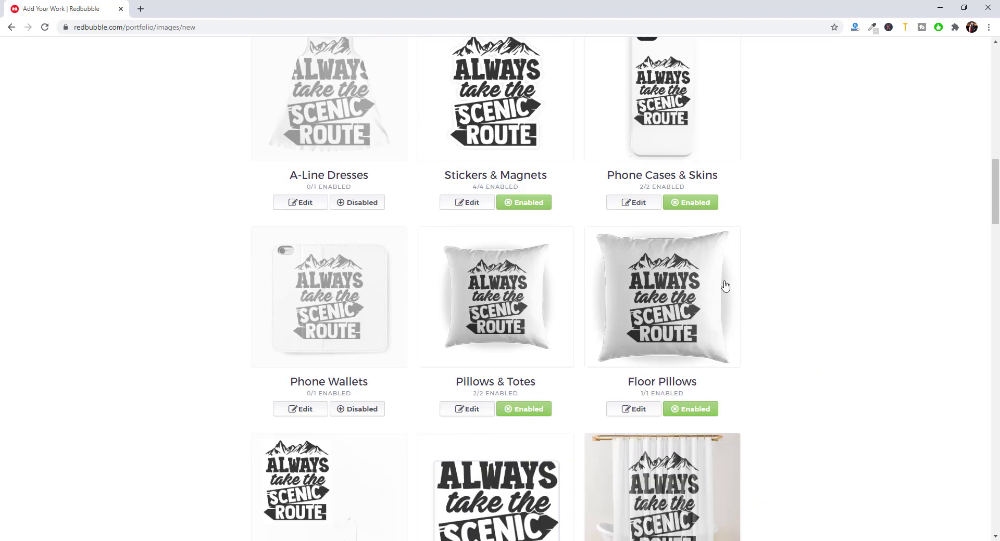
- Shrink the Pouches, Laptop Skins & Sleeves design to 43%, centre it vertically, and apply
scroll(342, 309, down, 5)
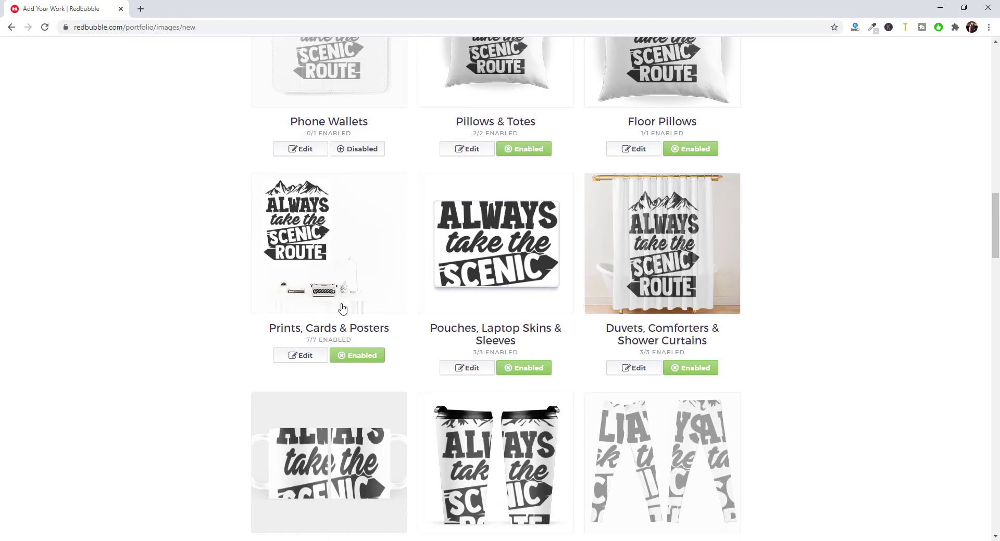
click(461, 367)
drag(695, 424, 637, 428)
scroll(678, 436, down, 3)
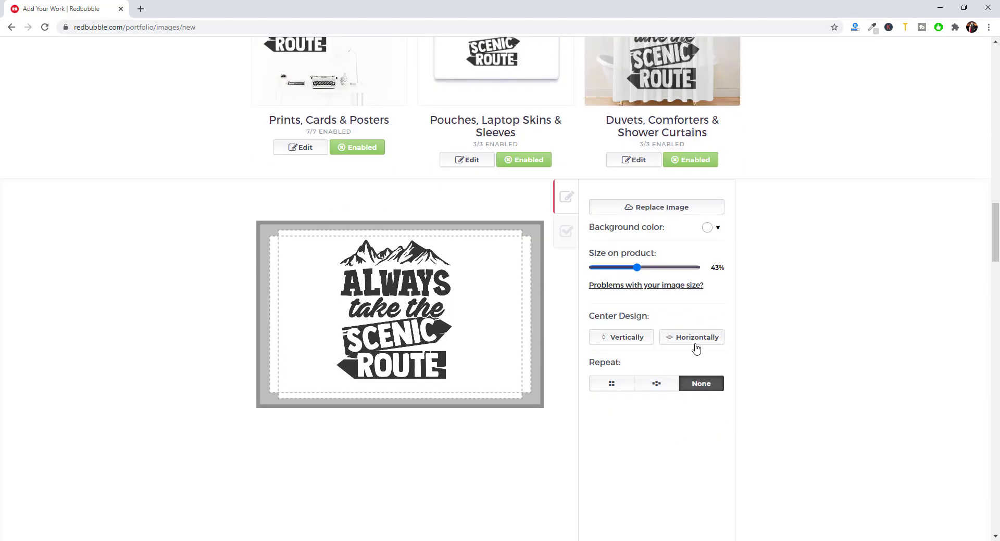
click(628, 337)
scroll(656, 375, down, 3)
click(670, 397)
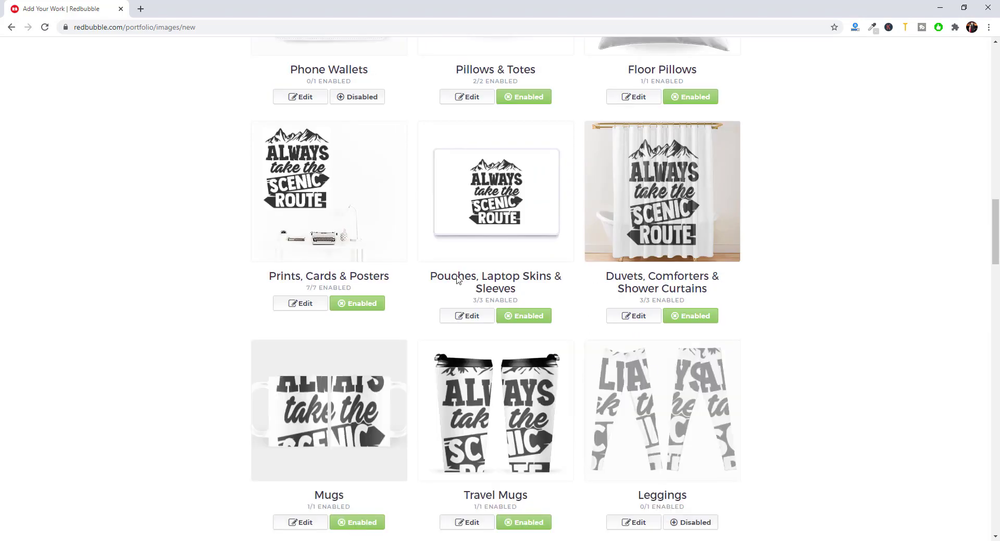
scroll(525, 324, down, 3)
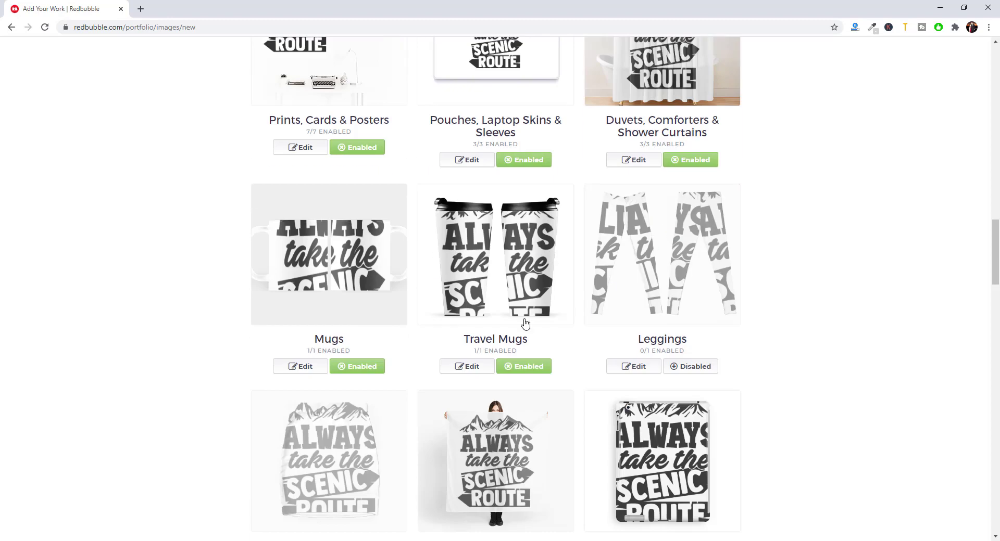
click(321, 366)
- Set the Mugs design to 17%, centre it, make the middle view default, and apply
drag(651, 373, 612, 379)
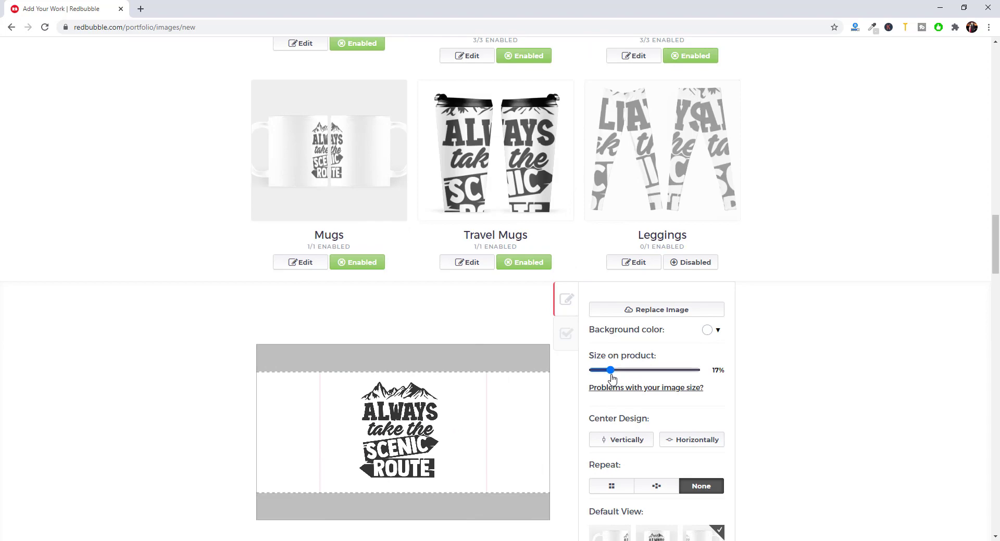
click(692, 440)
click(630, 440)
scroll(714, 476, down, 2)
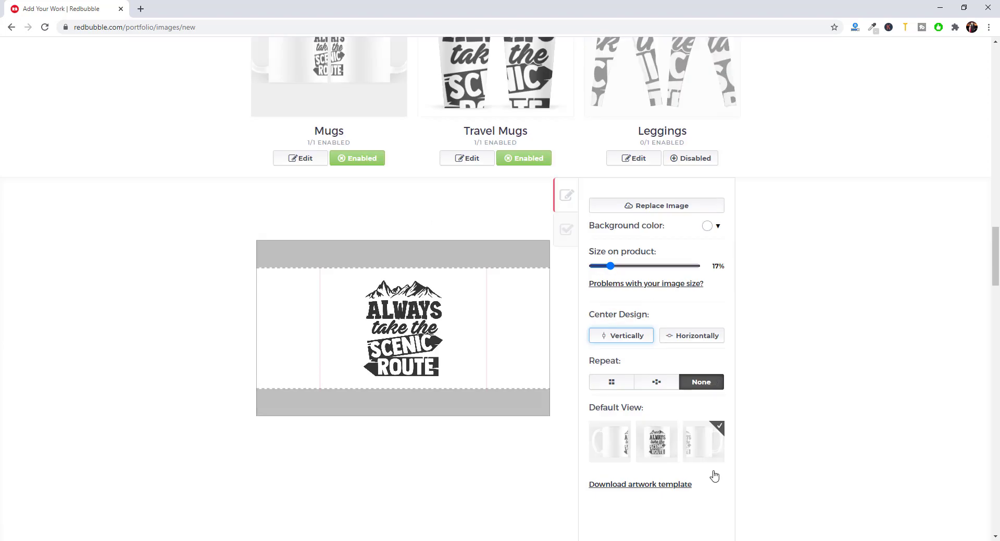
scroll(697, 448, down, 3)
click(657, 285)
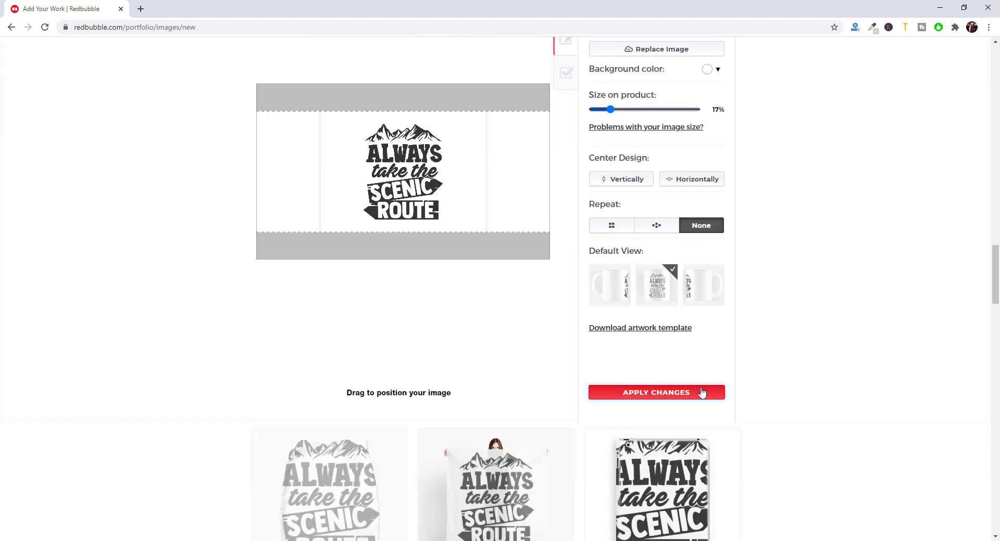
click(701, 394)
- Shrink the Travel Mugs design to 32%, centre it, and apply the changes
click(468, 367)
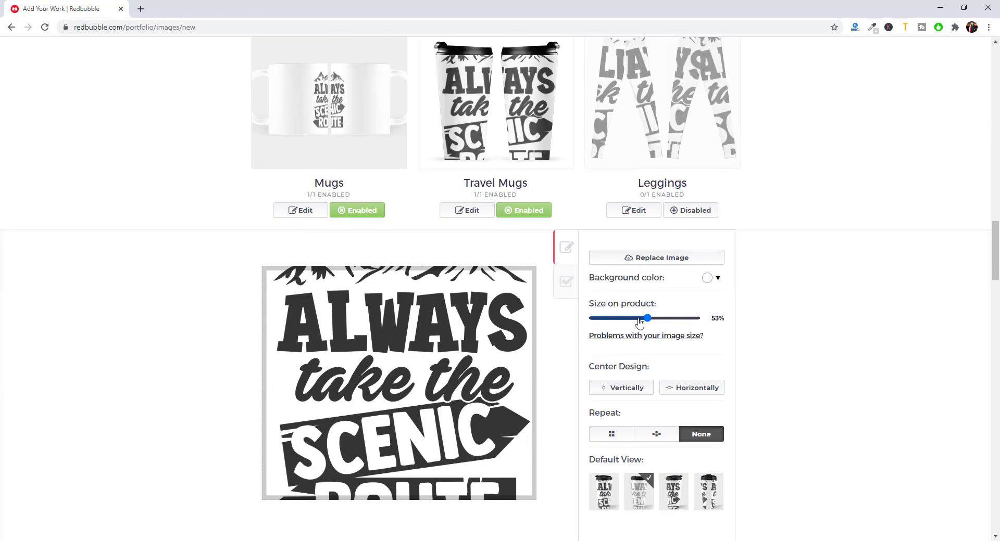
drag(639, 323, 625, 322)
click(688, 390)
click(640, 390)
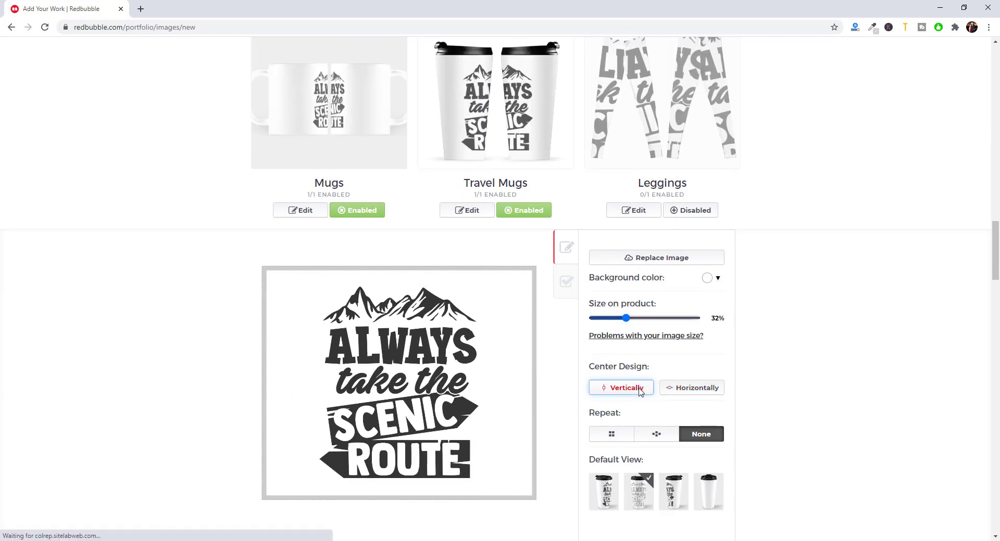
scroll(677, 364, down, 3)
click(655, 445)
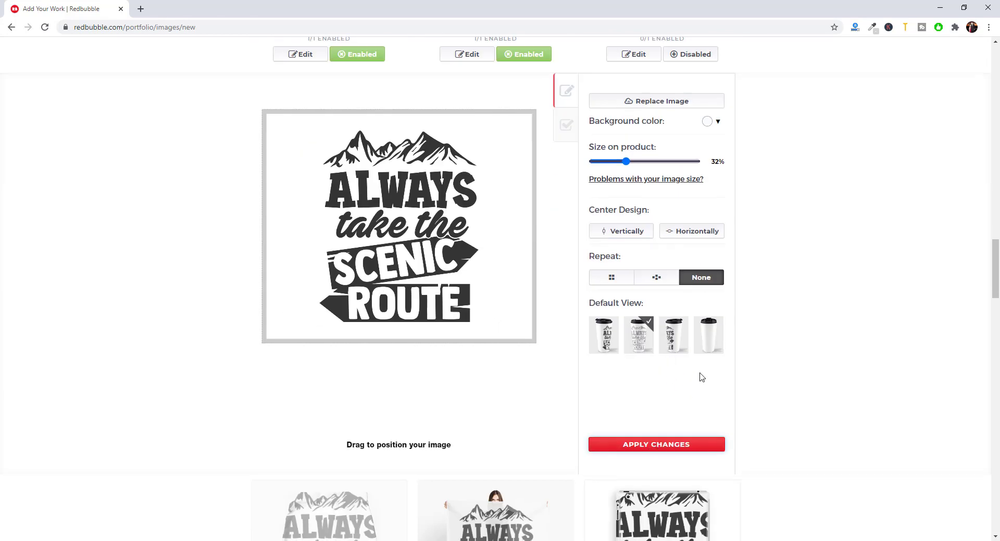
scroll(502, 329, down, 4)
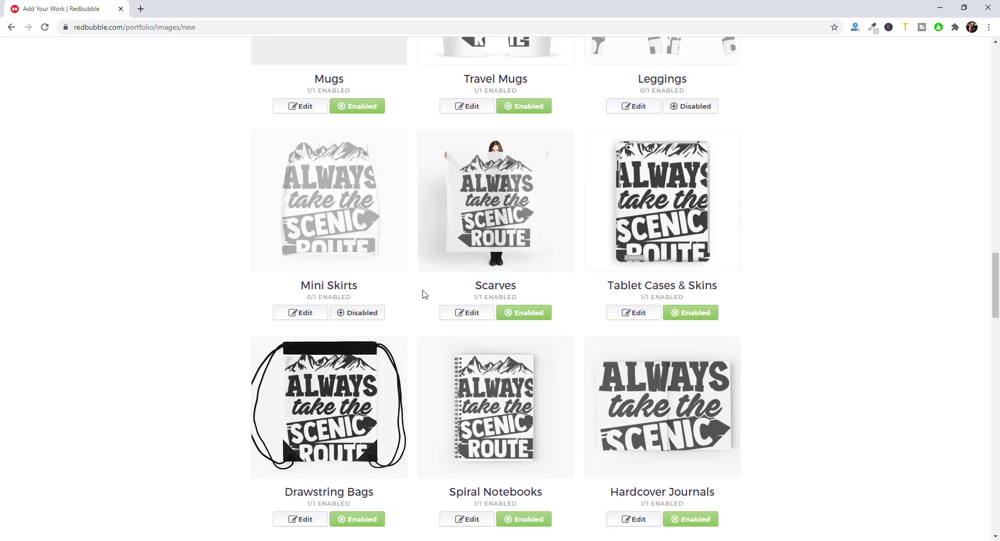
- Shrink the Tablet Cases & Skins design to 40%, centre it vertically, and apply
click(619, 314)
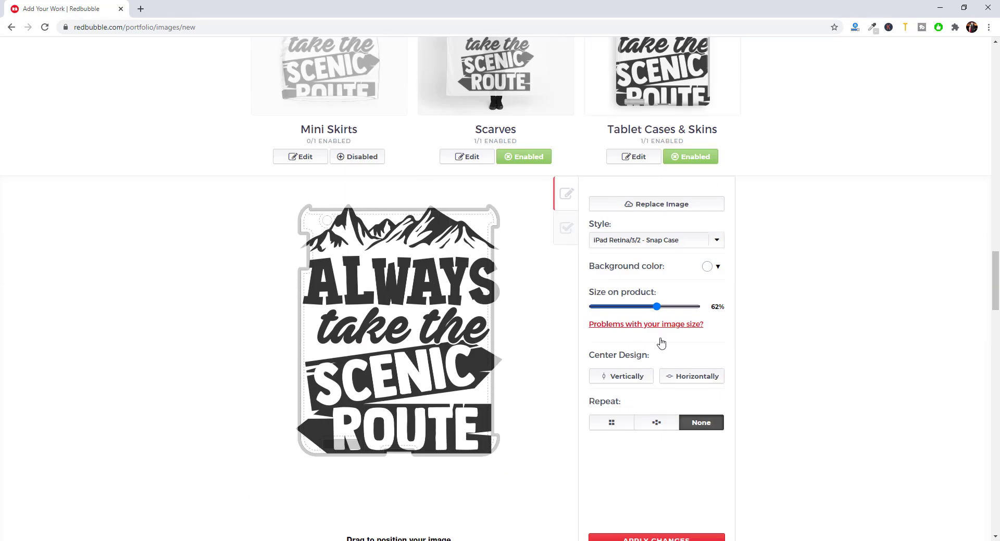
drag(664, 307, 633, 307)
click(608, 378)
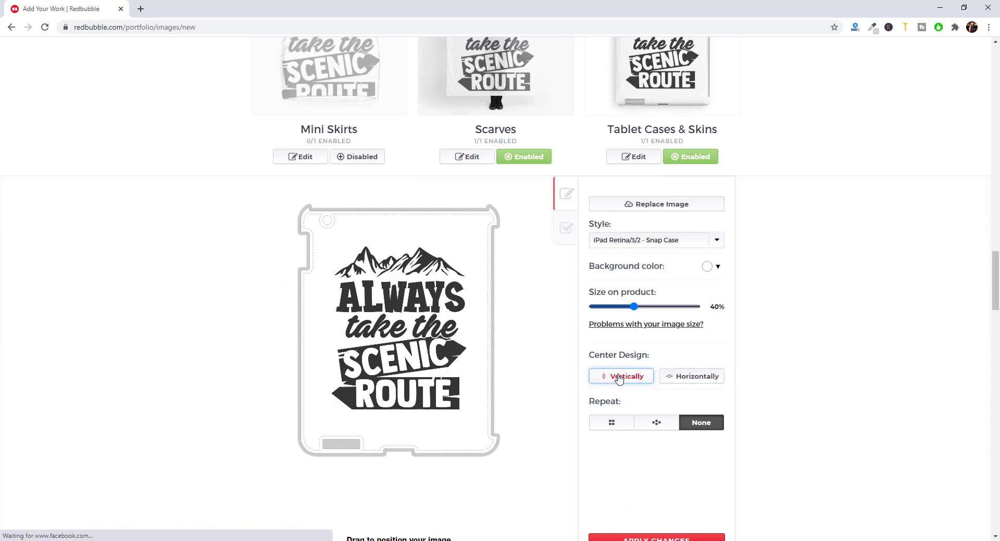
scroll(658, 379, down, 3)
click(692, 389)
scroll(701, 388, up, 6)
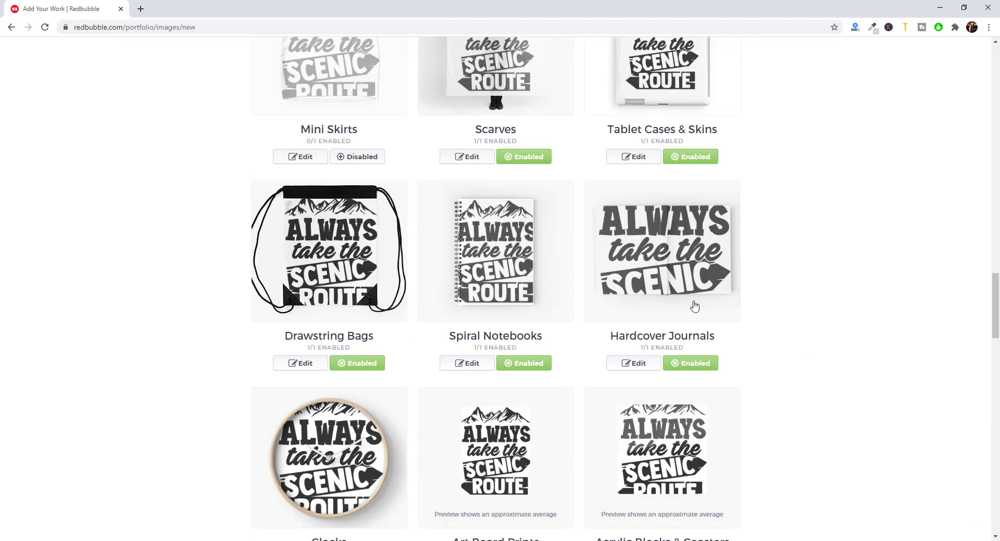
scroll(459, 265, down, 4)
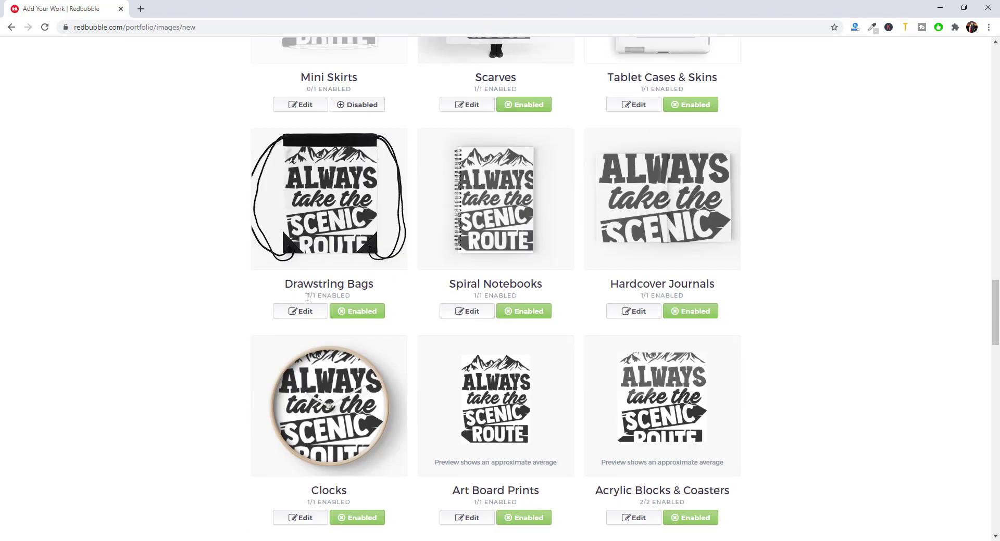
- Resize the Drawstring Bags design to 40%, centre it both ways, and apply
click(300, 312)
scroll(558, 301, down, 2)
click(638, 315)
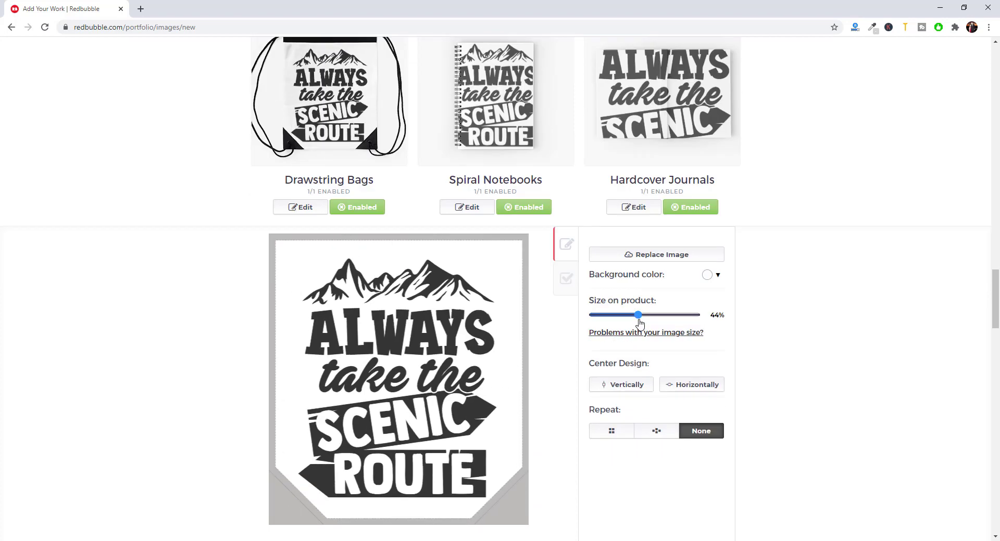
drag(638, 320, 635, 321)
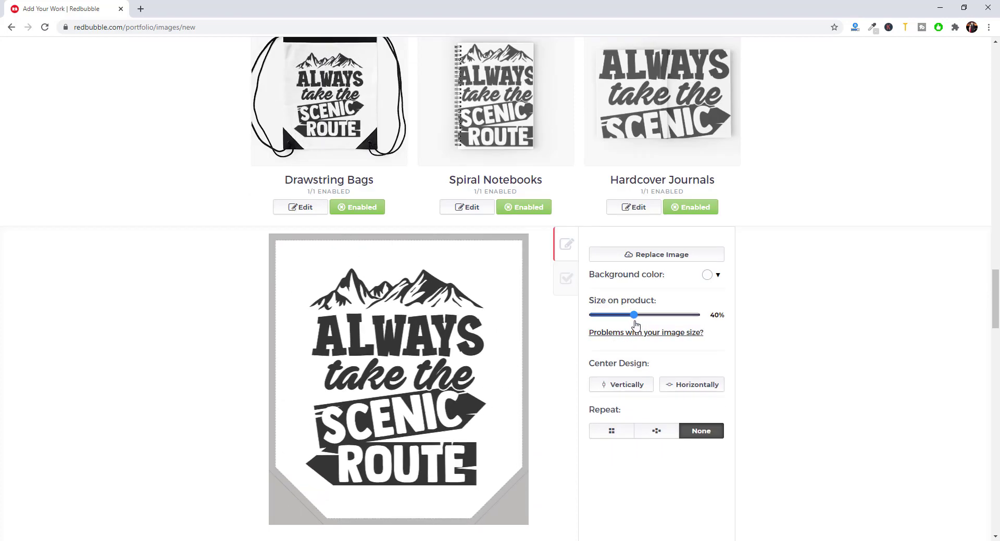
click(681, 386)
click(627, 388)
scroll(657, 407, down, 3)
click(679, 440)
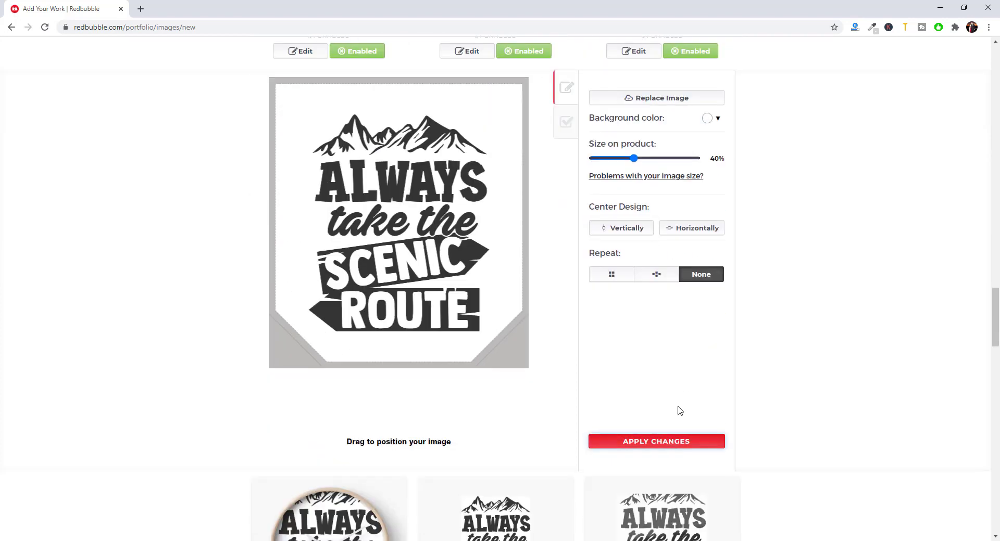
- Resize the Spiral Notebooks design and centre it horizontally and vertically
click(489, 311)
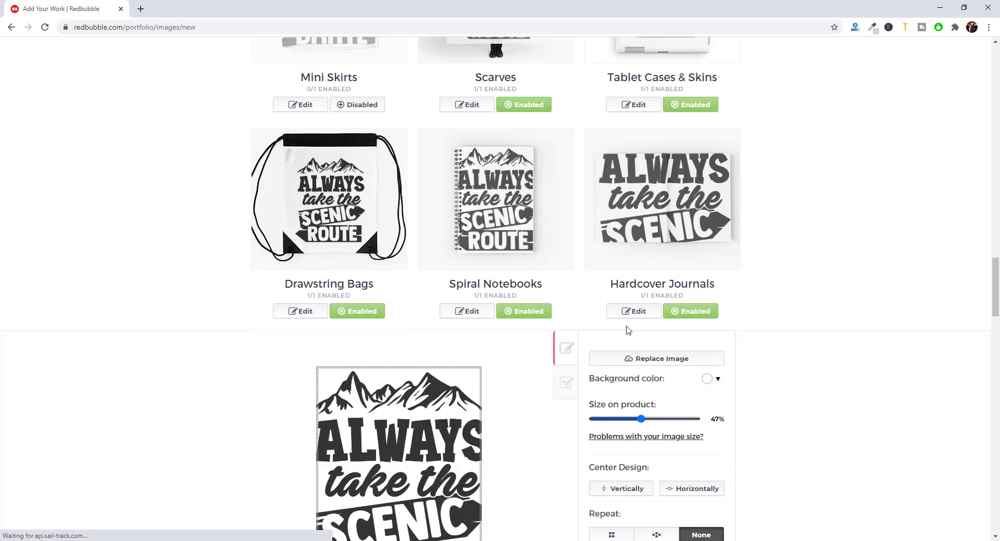
scroll(752, 330, down, 2)
drag(646, 315, 618, 317)
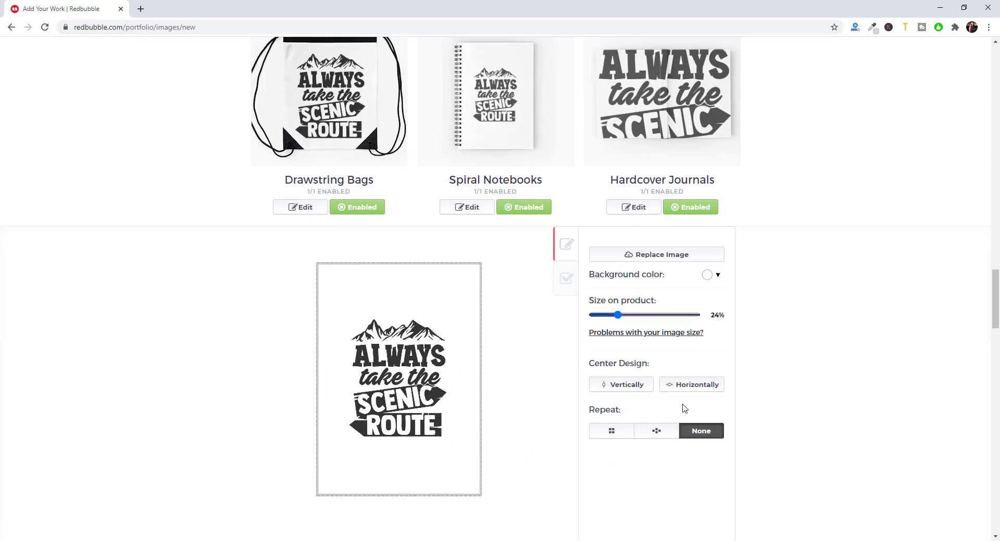
click(682, 386)
click(629, 384)
scroll(672, 427, down, 2)
click(658, 493)
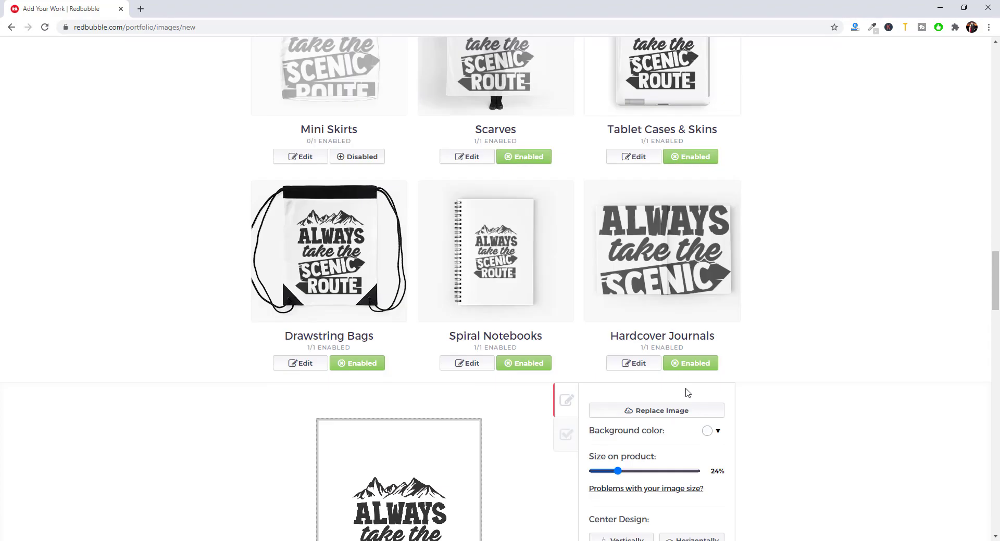
- Disable Hardcover Journals and apply the Spiral Notebooks design changes
click(684, 369)
scroll(682, 354, down, 3)
scroll(683, 455, down, 5)
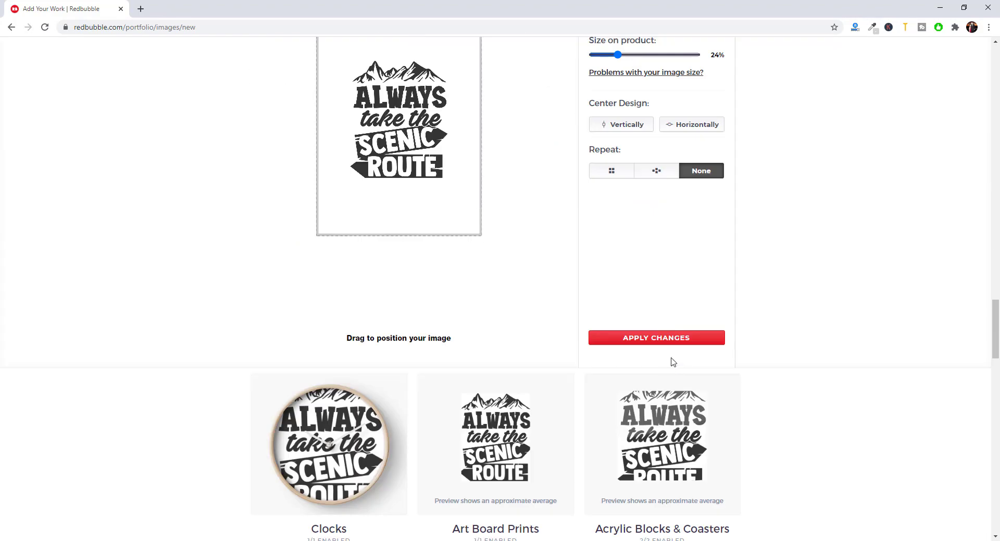
click(675, 338)
scroll(392, 312, down, 1)
scroll(395, 312, up, 5)
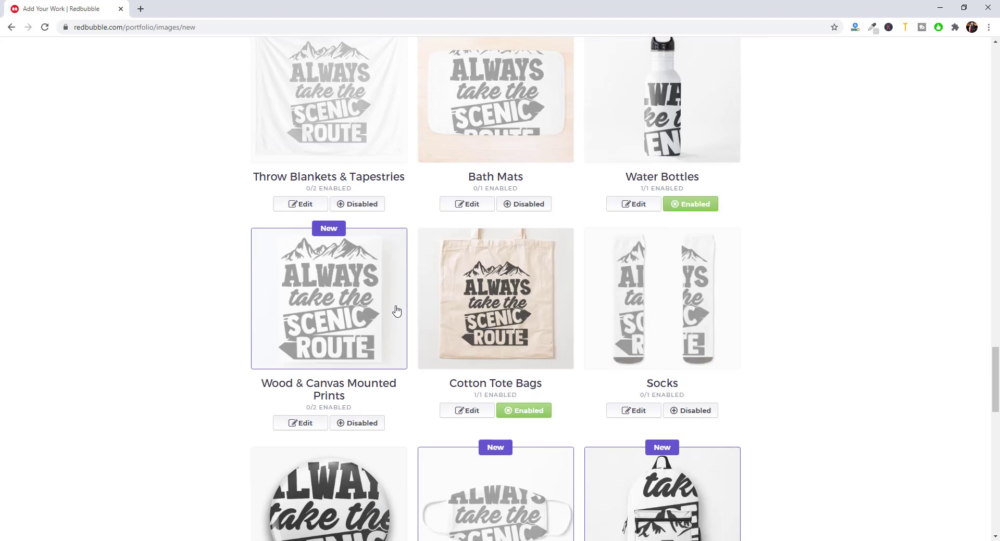
scroll(352, 286, up, 2)
- Shrink the Clocks design to 31%, centre it vertically, and apply
click(295, 310)
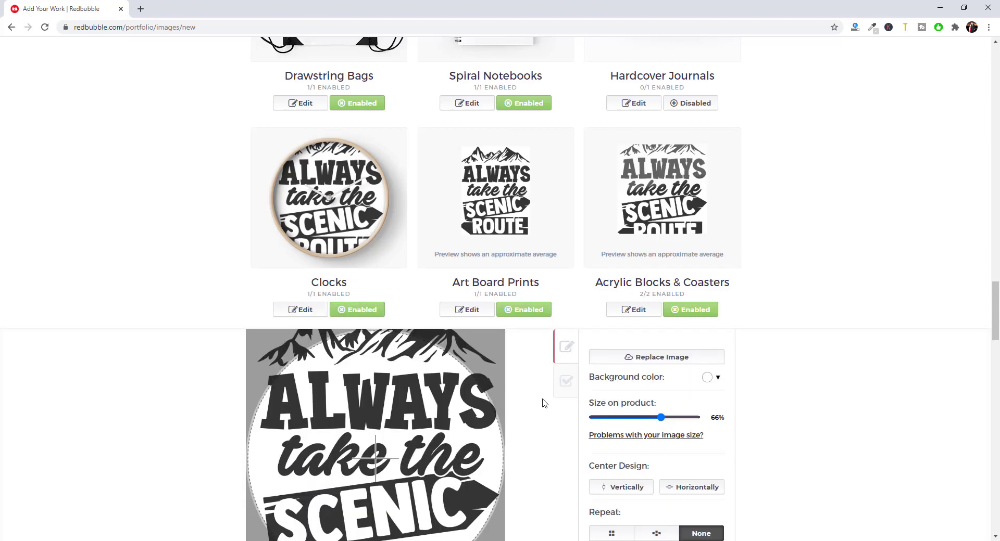
drag(661, 417, 632, 419)
scroll(675, 431, down, 3)
click(636, 337)
scroll(640, 348, down, 3)
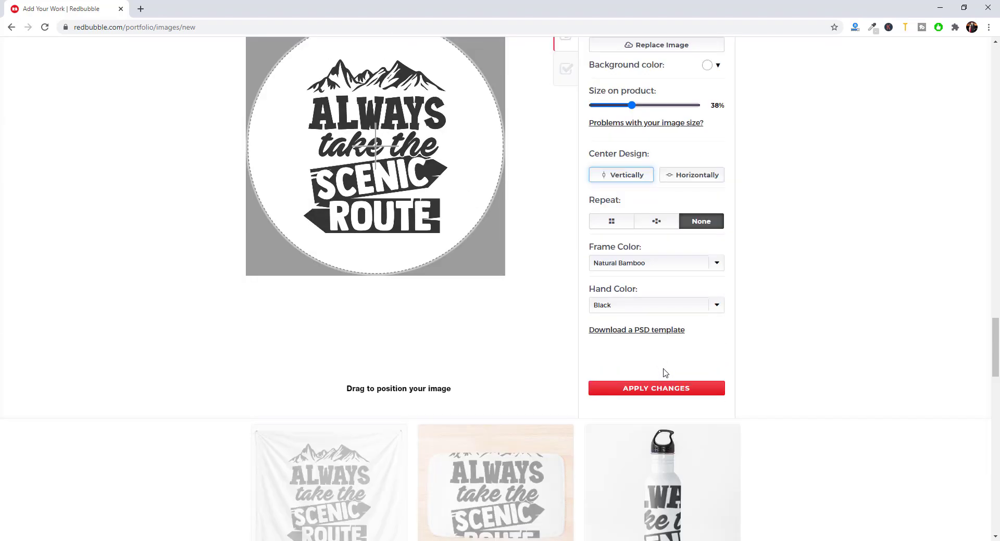
click(660, 388)
scroll(650, 386, up, 7)
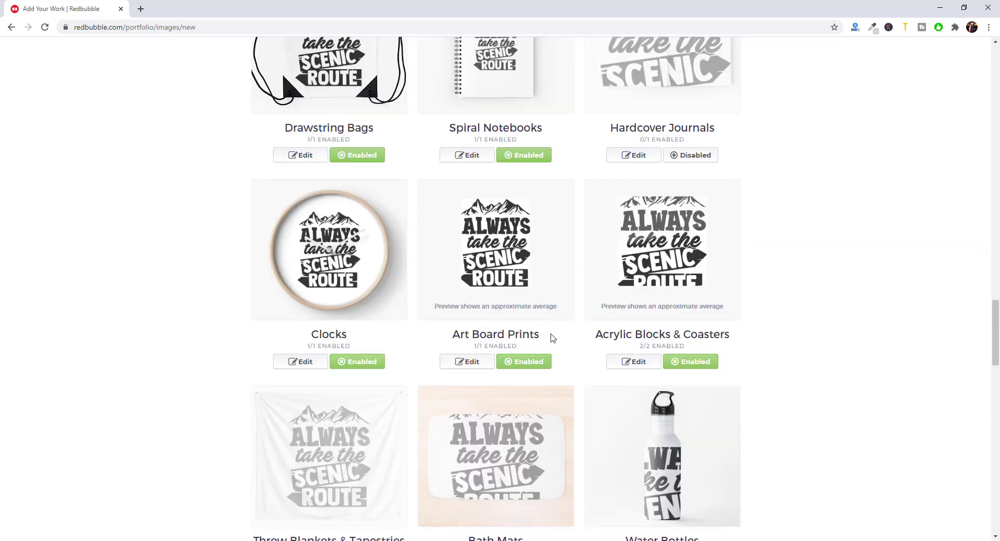
- Resize the Art Board Prints design, centre it both ways, and apply
click(467, 364)
scroll(658, 405, down, 1)
drag(695, 420, 687, 420)
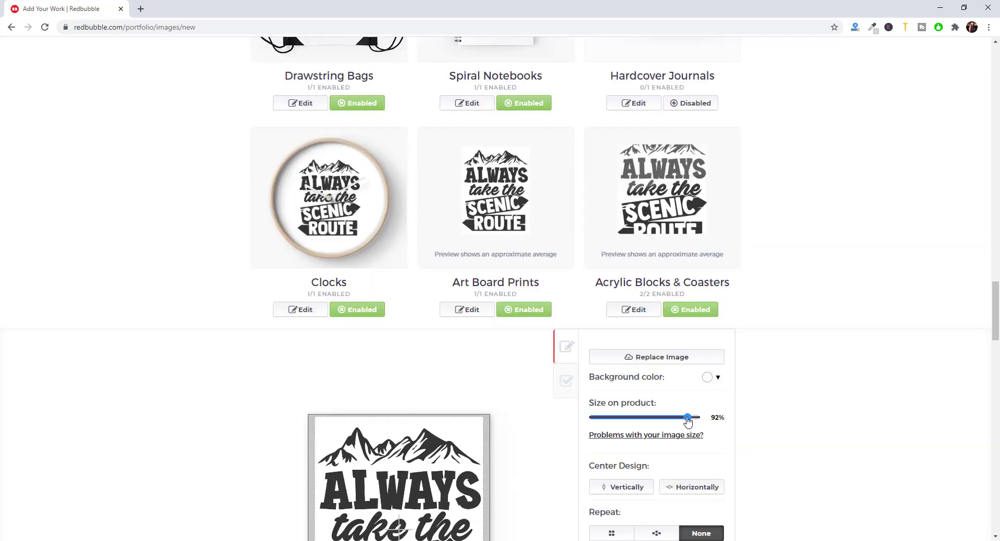
scroll(692, 408, down, 3)
click(701, 338)
click(631, 333)
scroll(657, 400, down, 2)
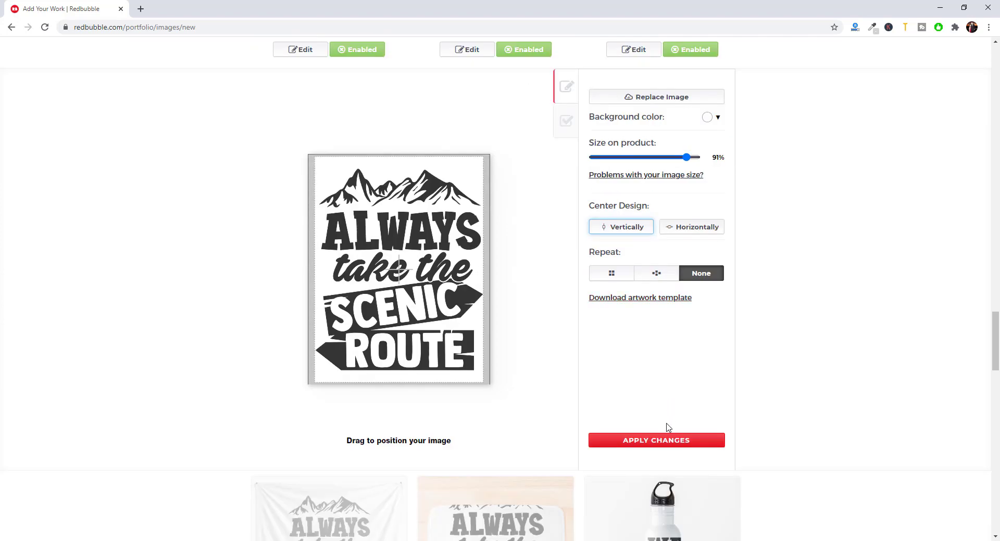
click(662, 439)
scroll(657, 399, up, 4)
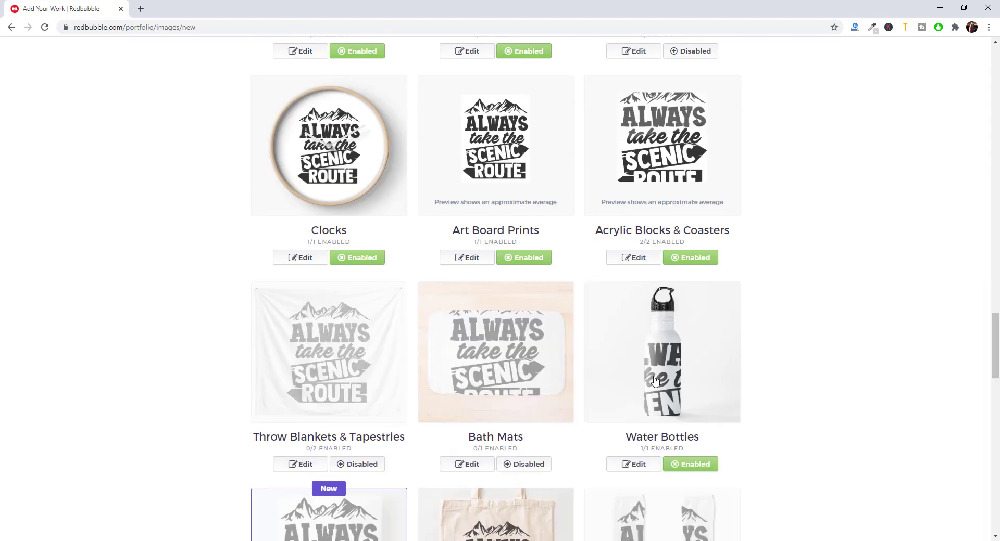
- Keep Acrylic Blocks & Coasters enabled, scale its design to 64% and centre it horizontally
click(675, 260)
click(676, 260)
click(630, 260)
scroll(658, 354, down, 2)
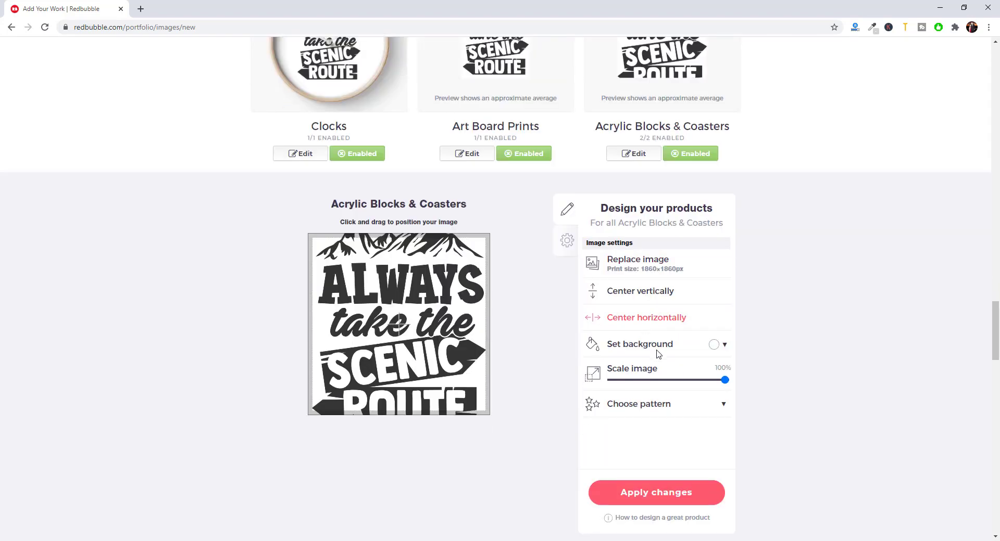
mouse_move(680, 380)
mouse_down()
mouse_move(667, 380)
mouse_move(684, 380)
mouse_up()
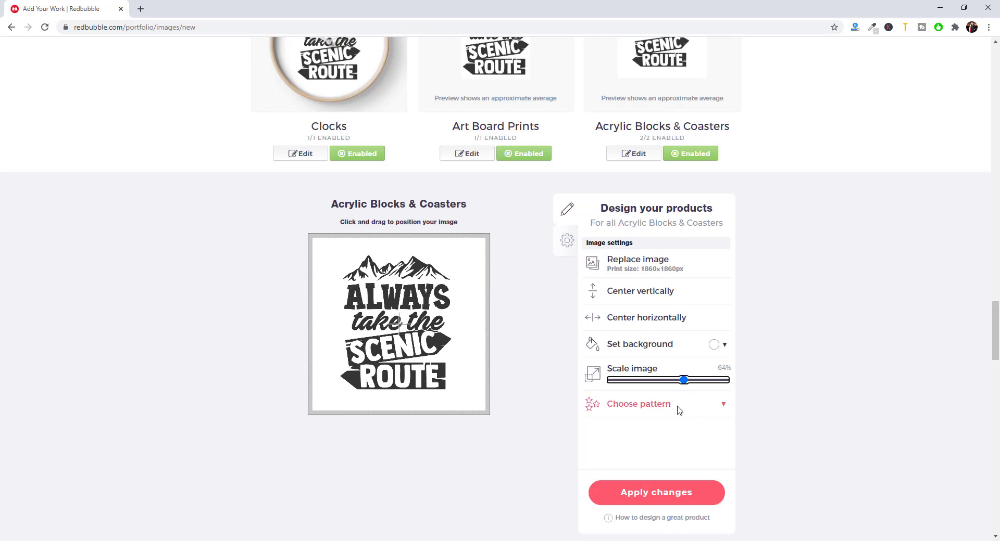
click(645, 317)
scroll(689, 364, up, 4)
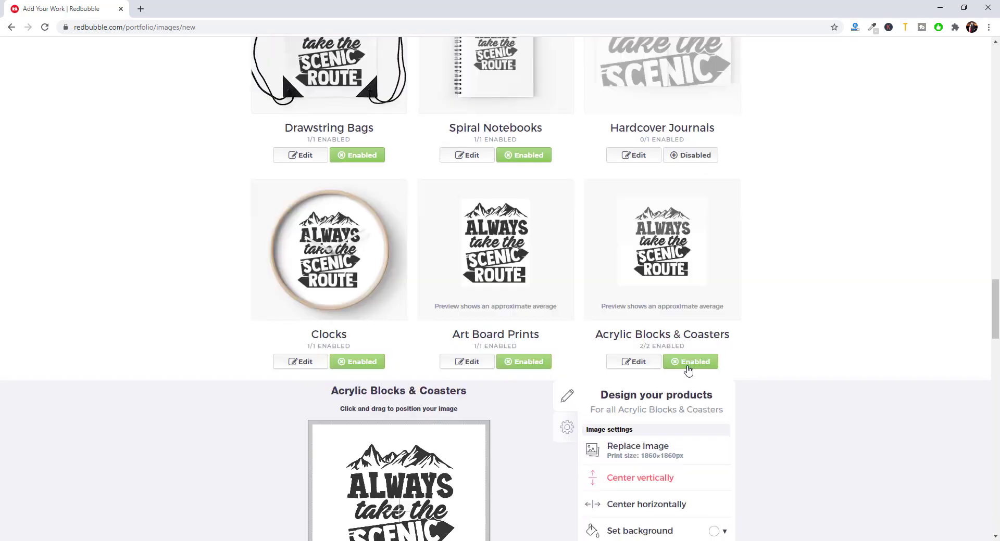
scroll(622, 333, down, 5)
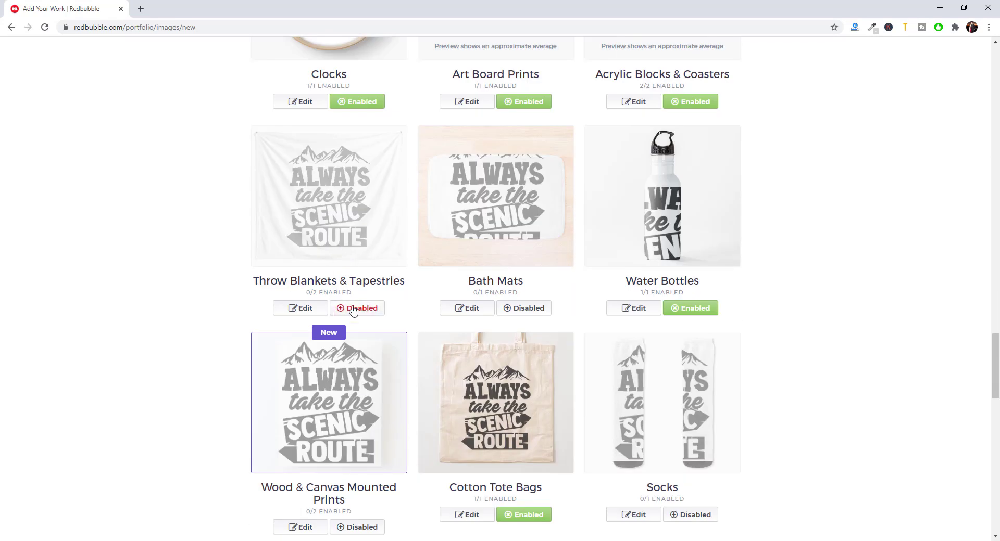
- Enable Throw Blankets and Bath Mats, shrinking the bath mat design to 67%, centred horizontally
click(352, 309)
click(522, 308)
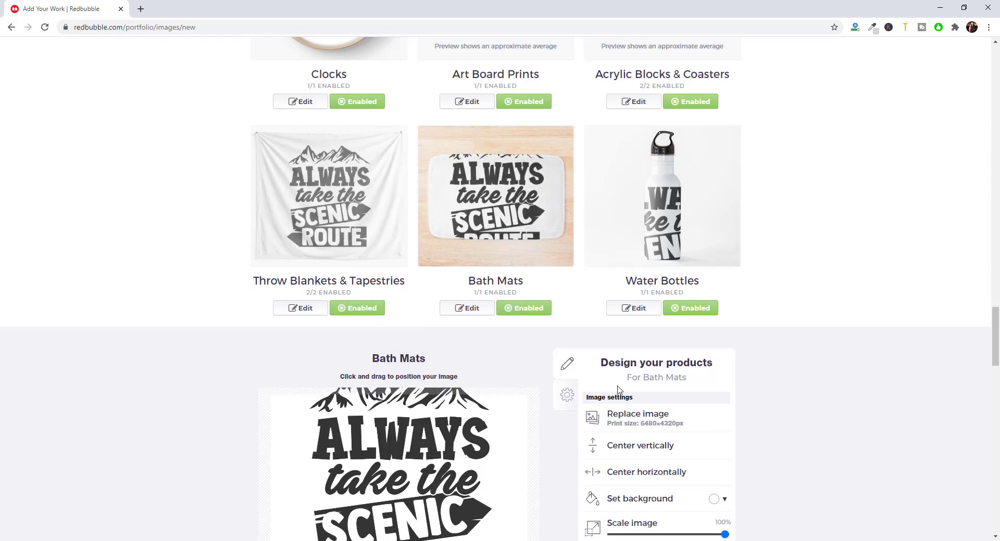
scroll(692, 406, down, 3)
drag(717, 385, 687, 386)
click(650, 316)
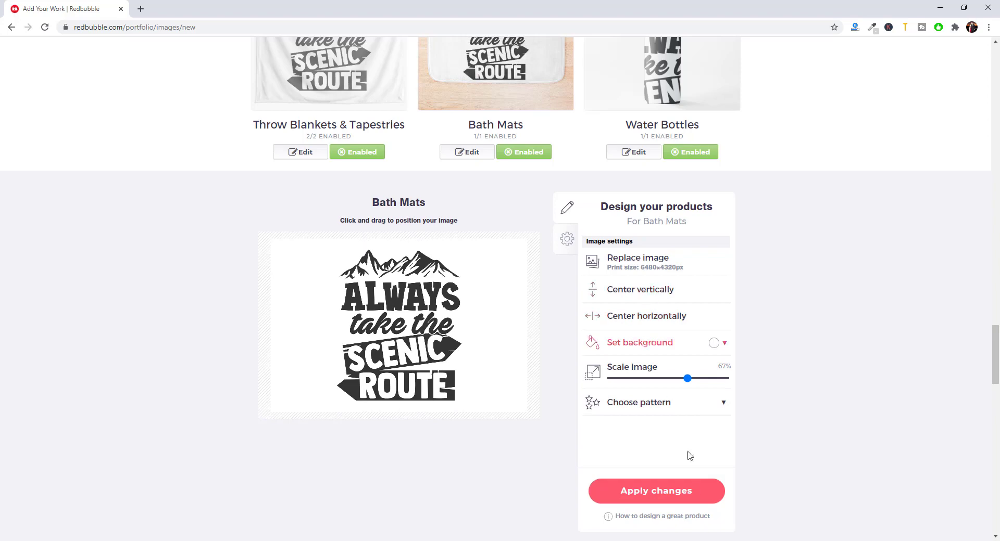
click(636, 491)
scroll(587, 429, down, 2)
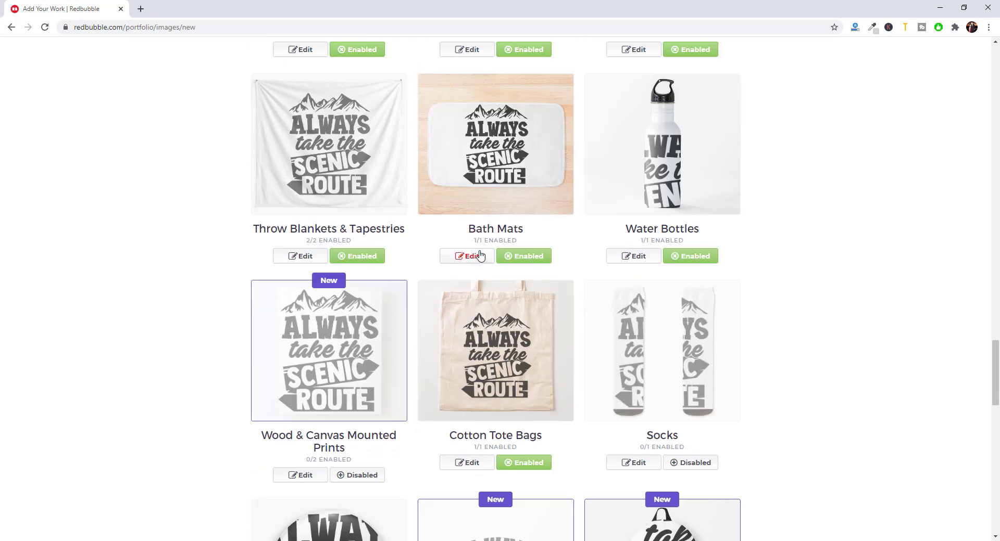
- Shrink the Bath Mats design a little more, centre it both ways, and save
click(475, 256)
drag(687, 484, 671, 484)
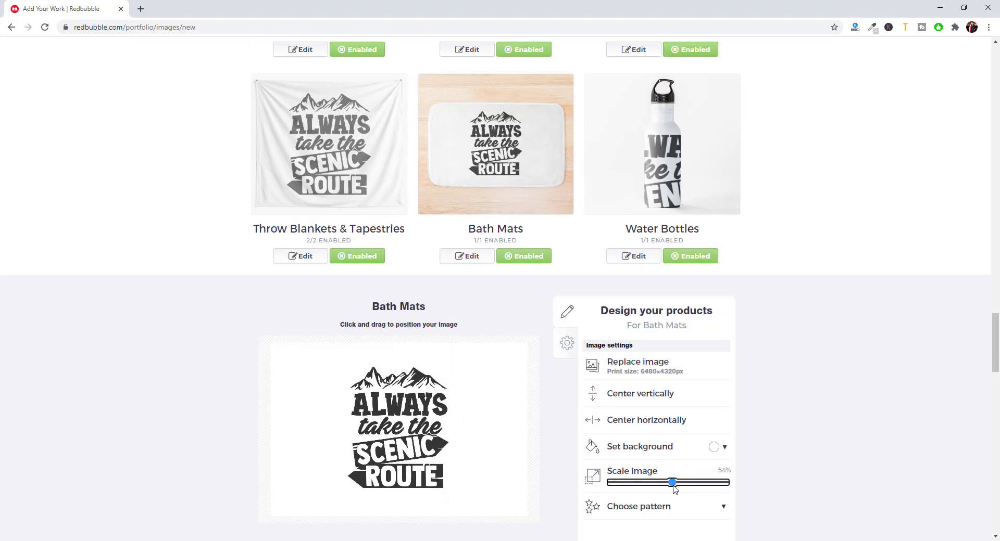
click(670, 417)
click(670, 397)
scroll(661, 416, down, 3)
click(656, 437)
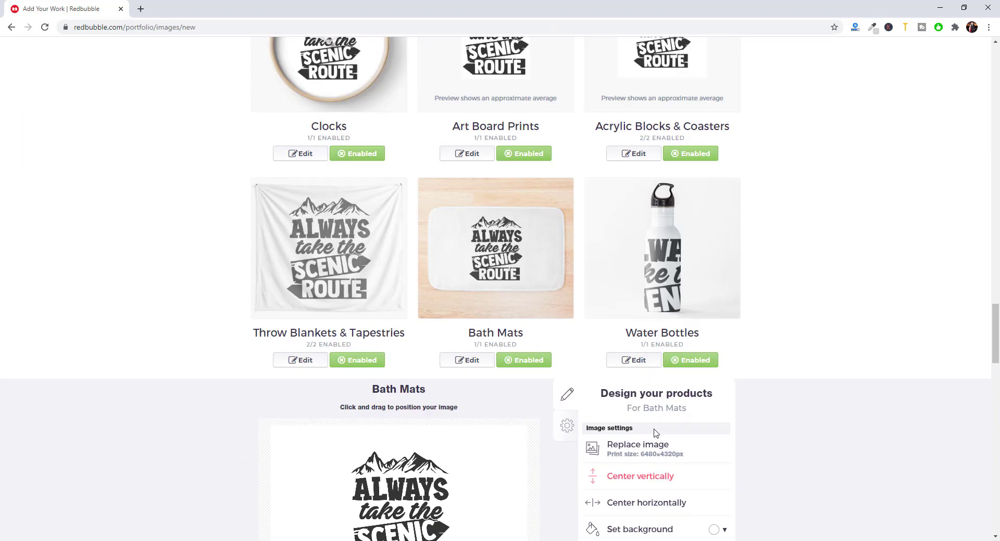
- Disable Water Bottles and enable Wood & Canvas Mounted Prints
click(688, 363)
scroll(401, 366, down, 3)
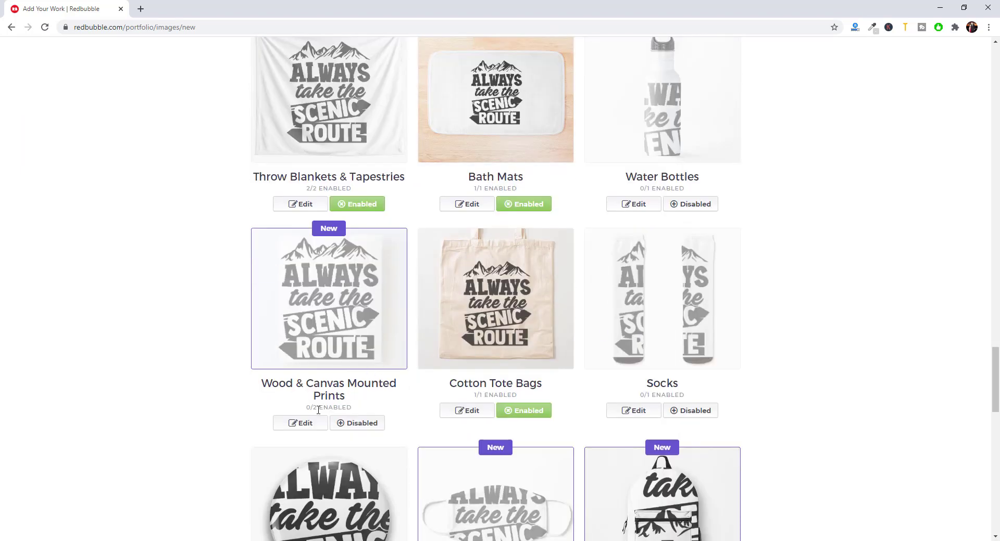
click(302, 425)
click(347, 425)
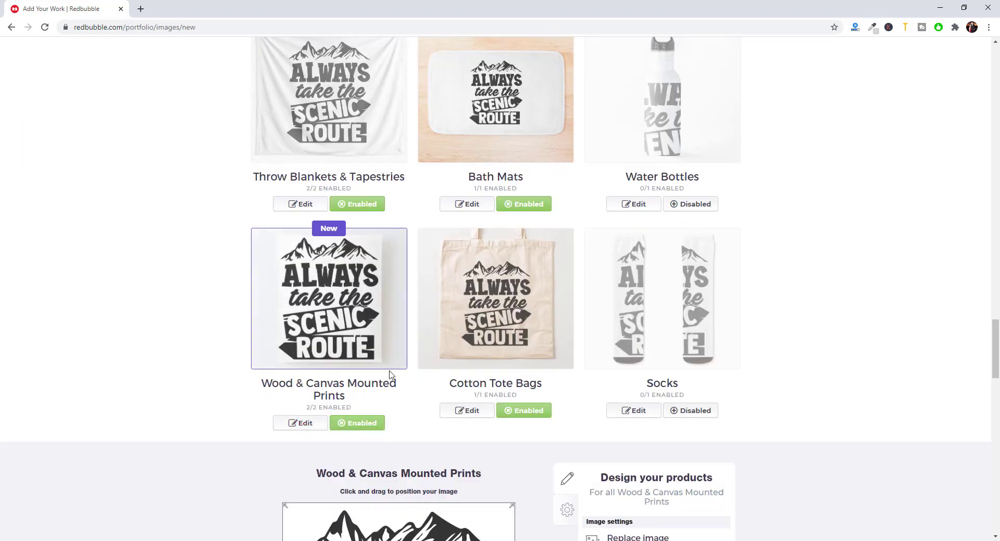
scroll(390, 372, down, 2)
scroll(688, 443, down, 3)
click(716, 439)
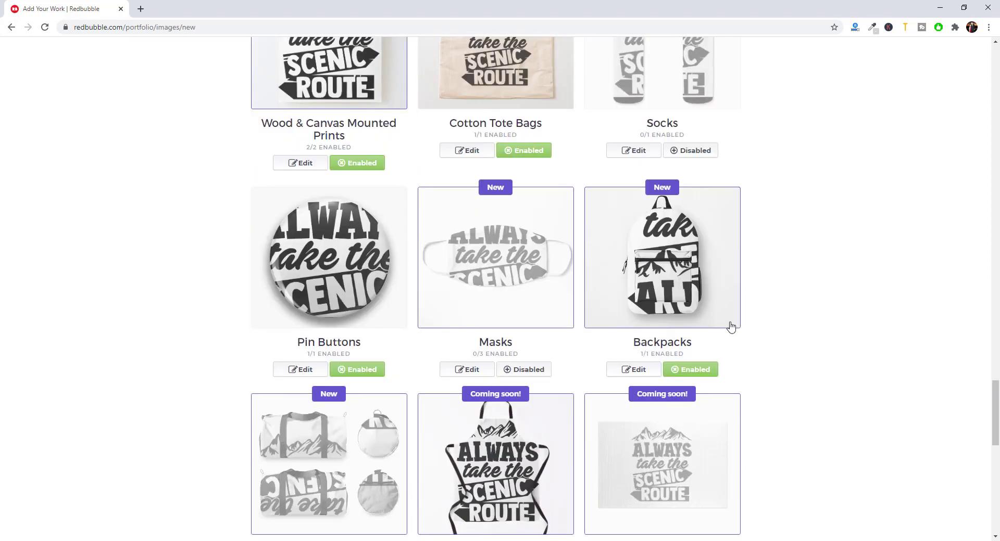
scroll(723, 310, up, 3)
scroll(382, 377, up, 2)
- Resize the Wood & Canvas Mounted Prints design, centre it vertically, and save
click(303, 423)
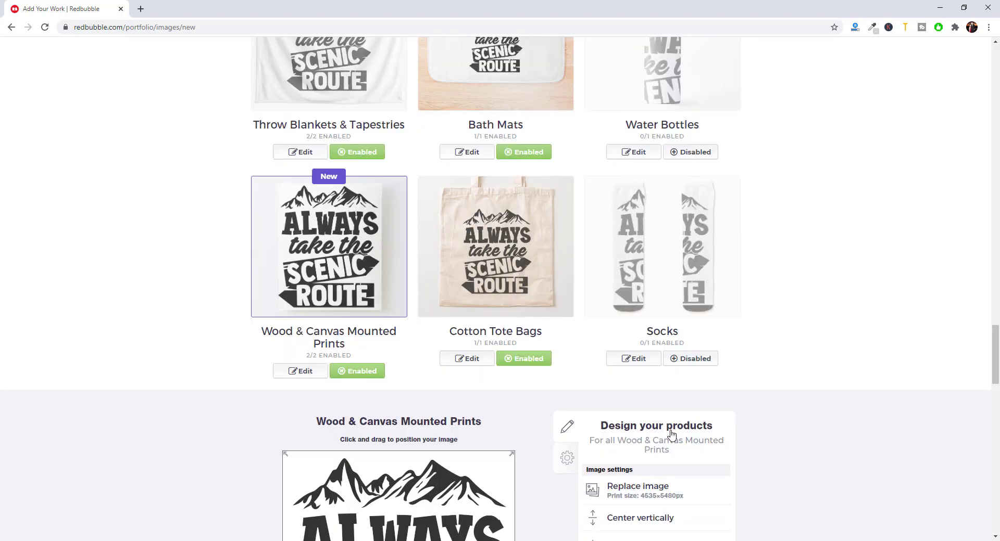
scroll(650, 416, down, 3)
drag(725, 503, 719, 508)
click(664, 418)
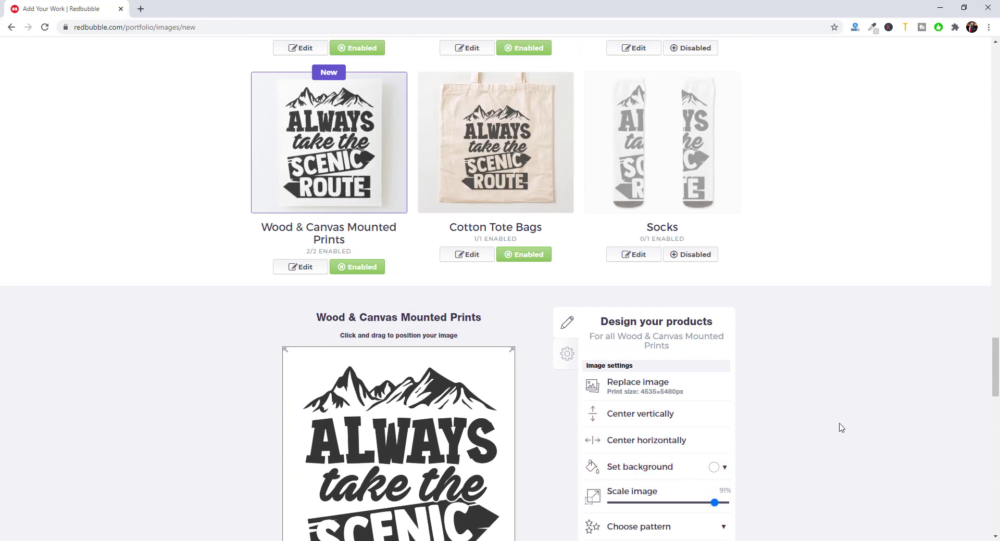
scroll(788, 410, down, 2)
click(674, 510)
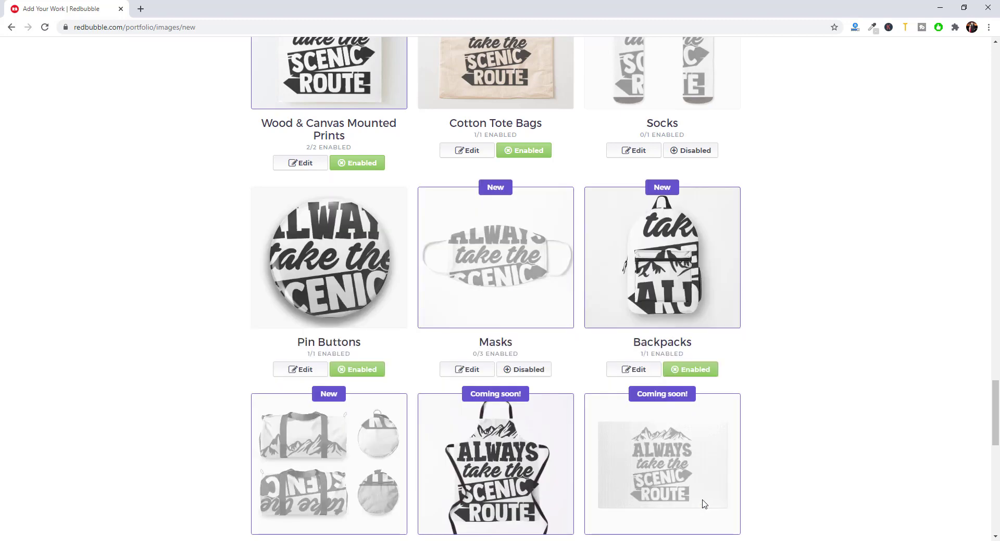
scroll(693, 485, up, 4)
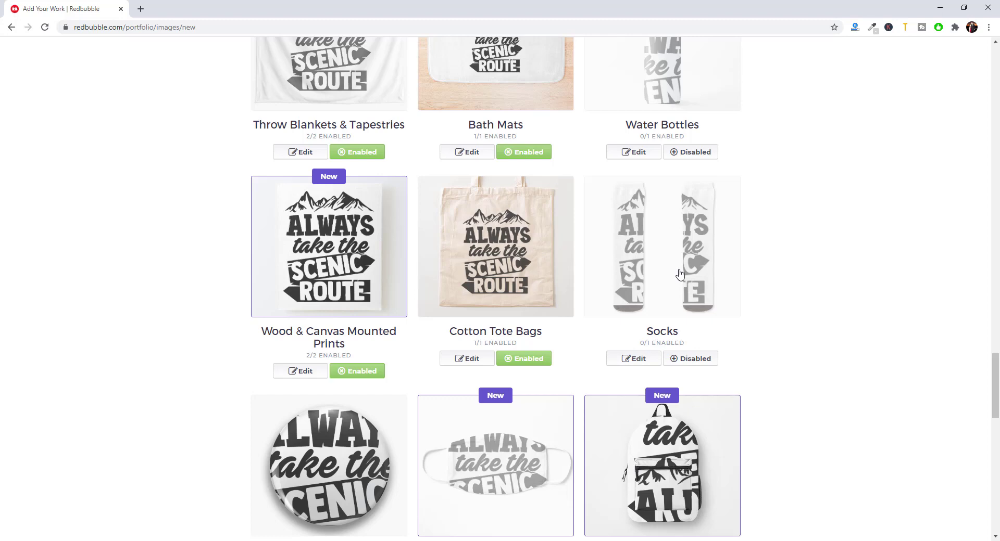
- Scale the Pin Buttons design to 16%, centre and save it, then disable Backpacks
scroll(685, 274, down, 2)
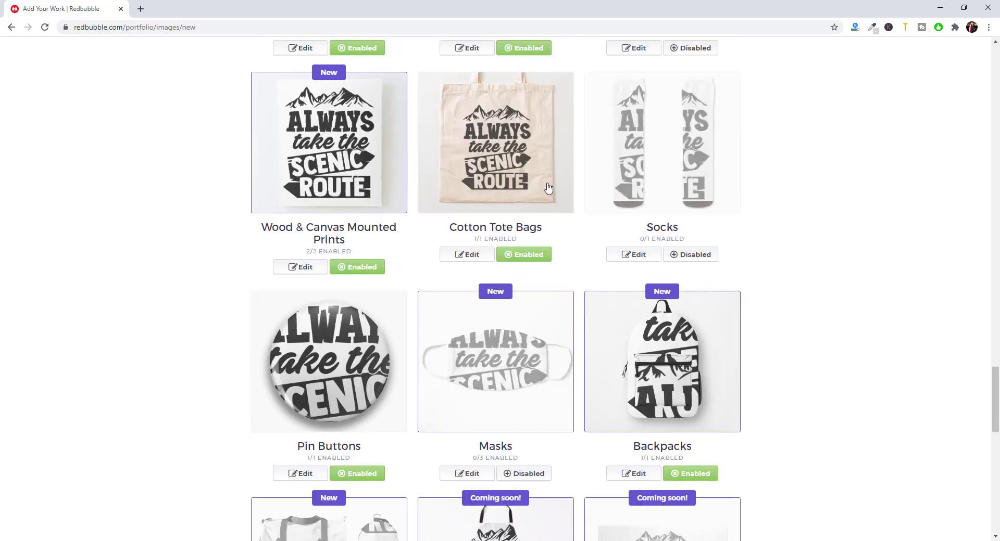
scroll(538, 227, down, 2)
click(300, 370)
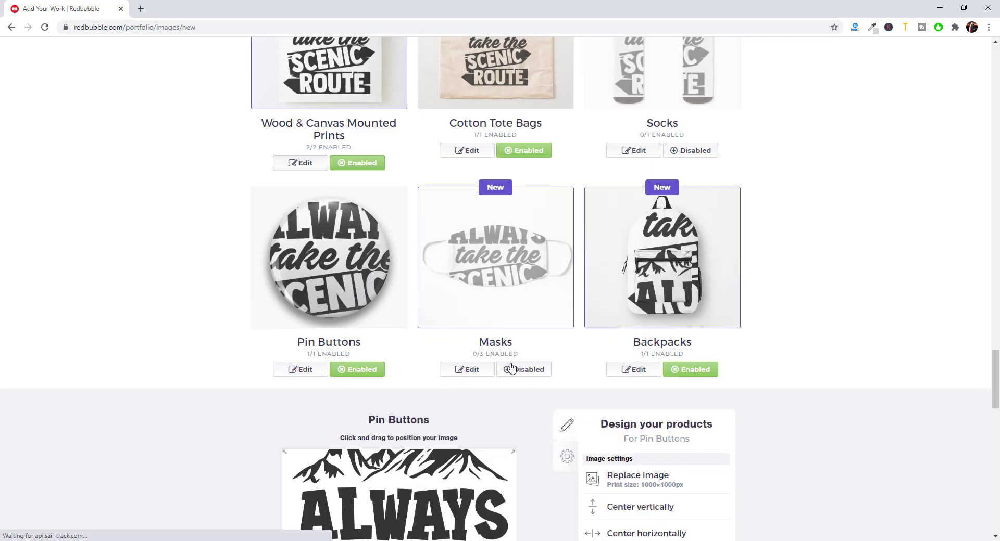
scroll(671, 430, down, 3)
drag(640, 442, 629, 442)
scroll(657, 289, down, 2)
click(655, 276)
click(652, 253)
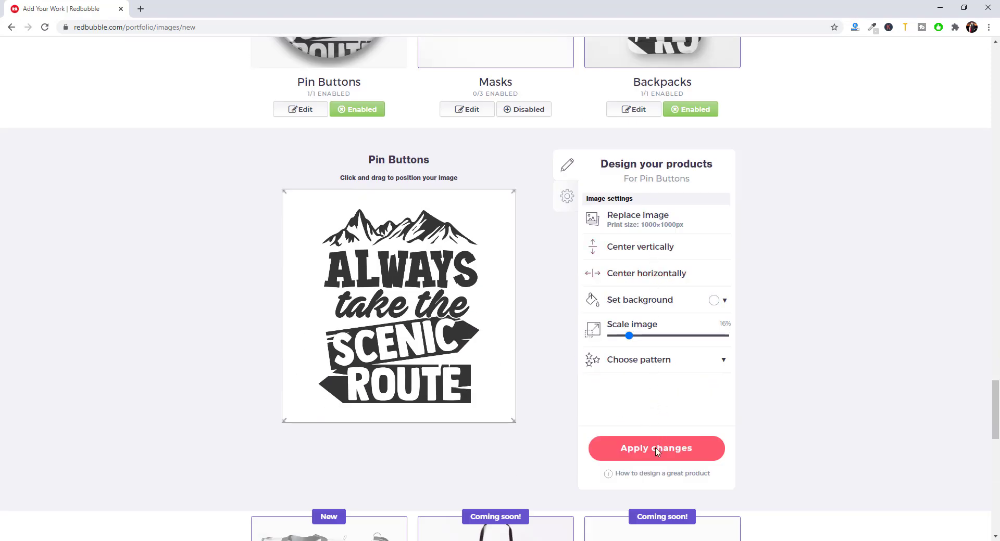
click(657, 451)
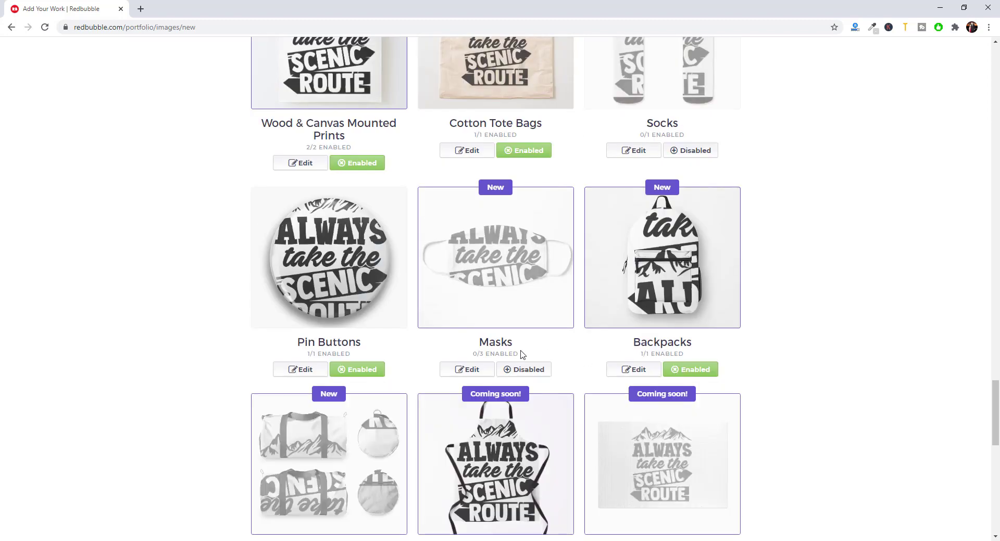
click(689, 370)
scroll(690, 354, down, 3)
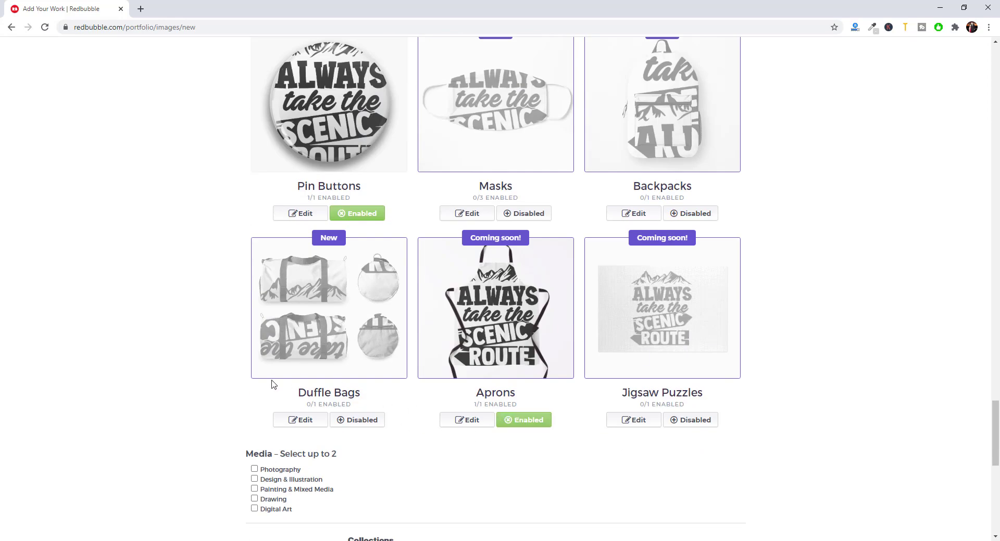
click(522, 420)
click(695, 422)
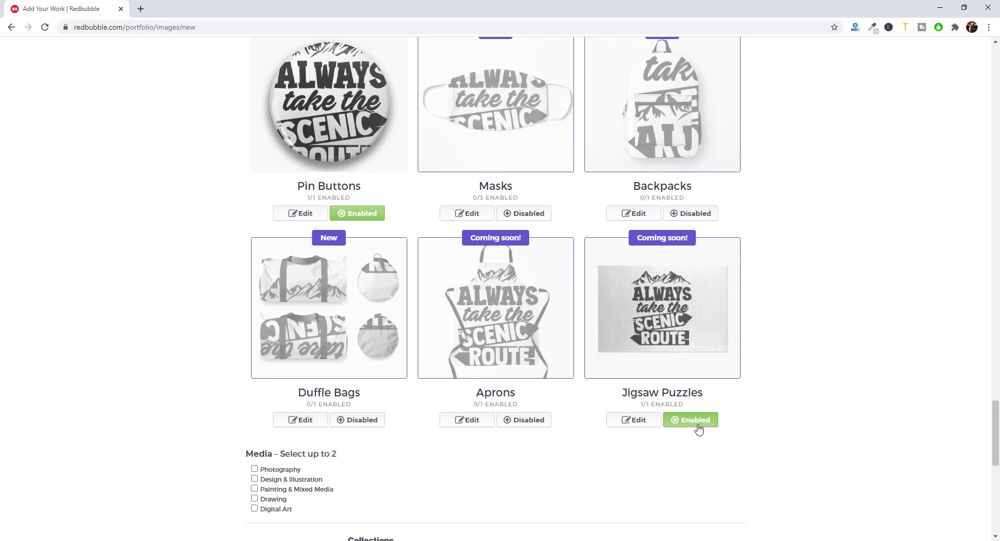
click(702, 427)
scroll(698, 407, up, 15)
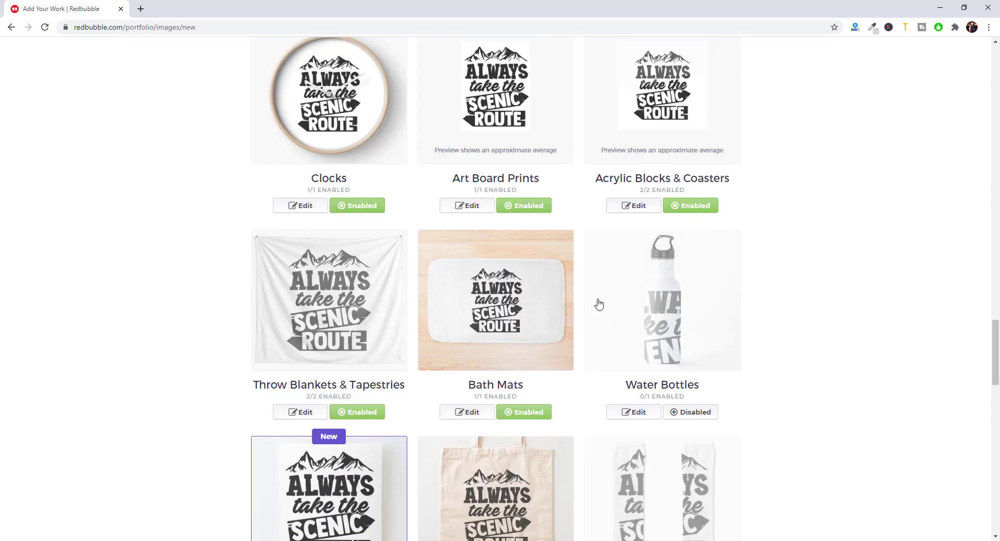
scroll(511, 247, down, 20)
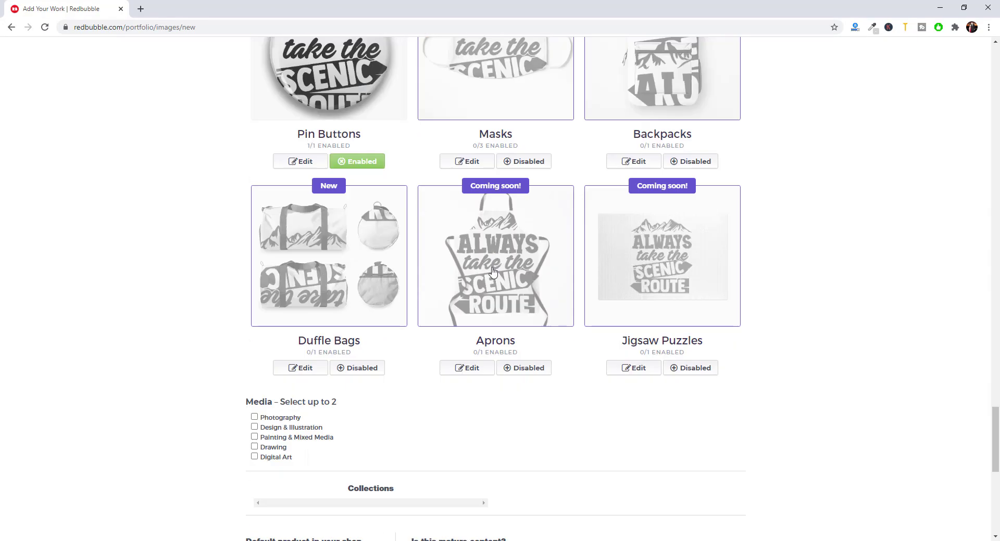
scroll(290, 244, up, 3)
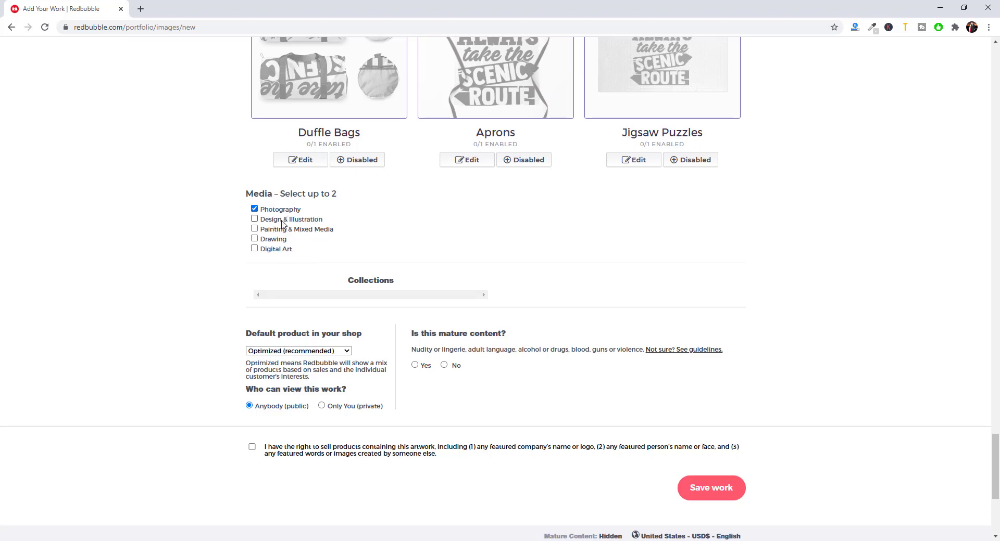
click(283, 220)
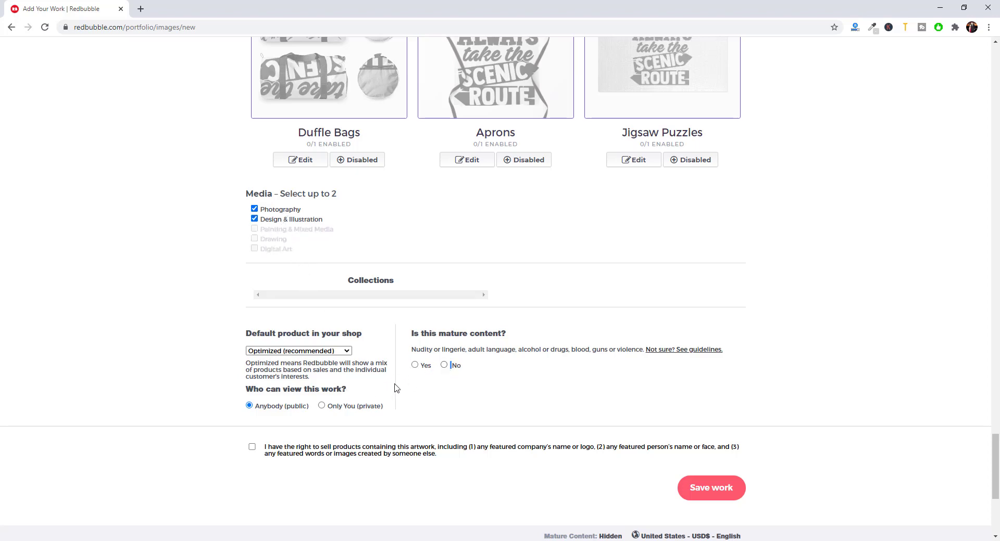
click(351, 353)
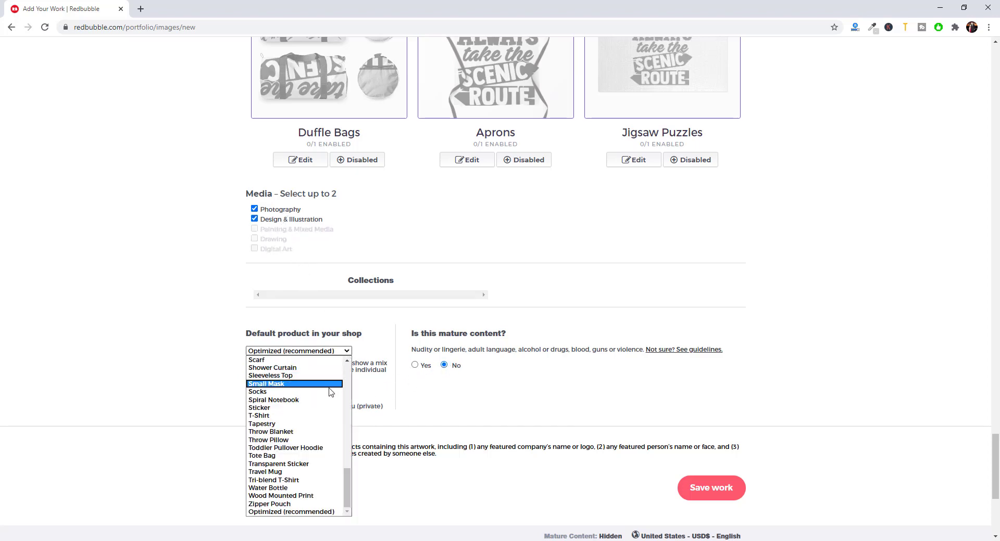
click(306, 410)
click(517, 403)
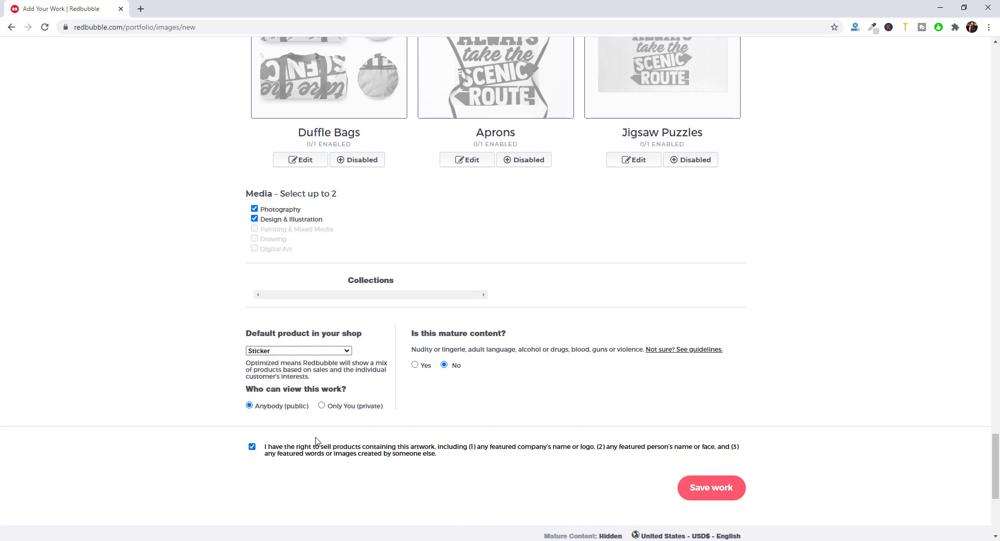
scroll(596, 382, up, 20)
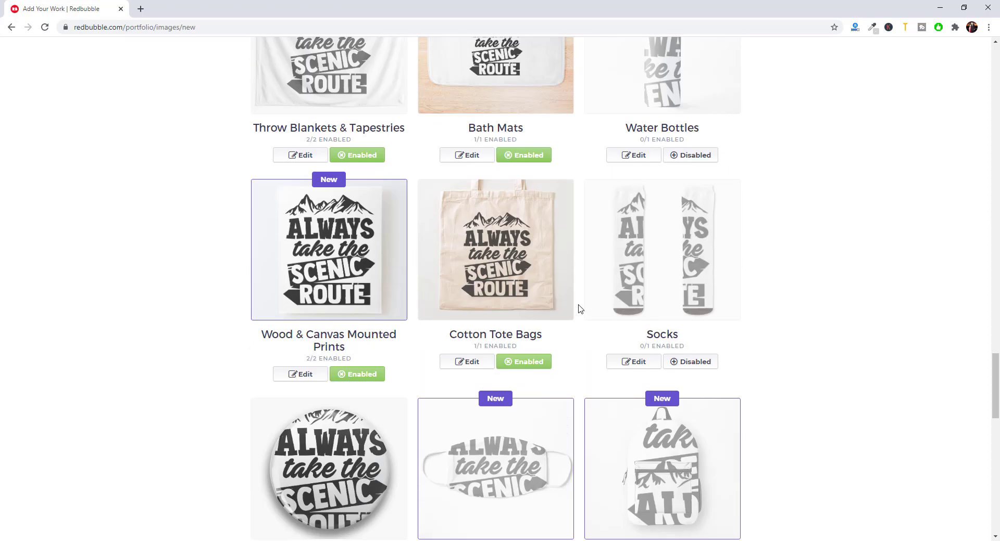
scroll(568, 295, up, 6)
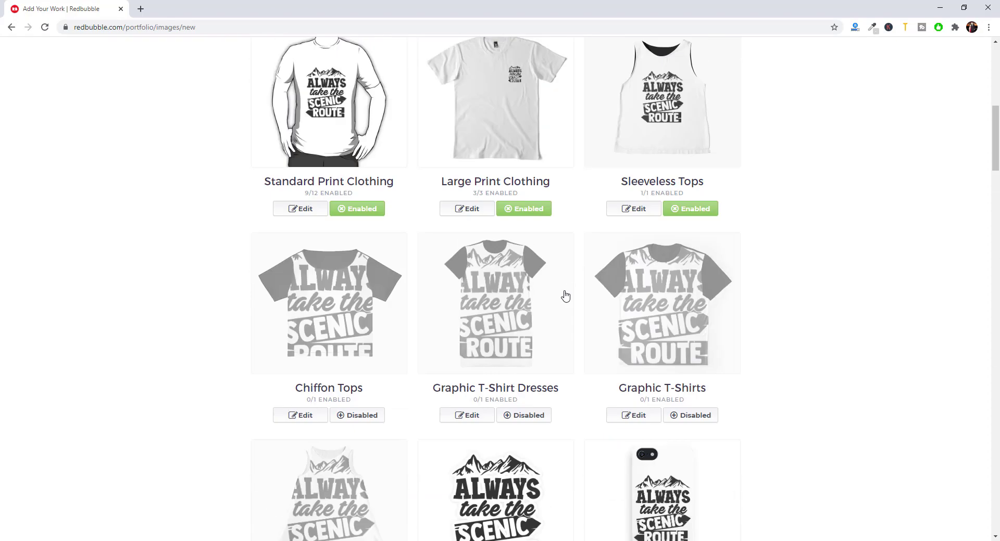
- Uncheck Chiffon Tops, Graphic T-Shirts, Phone Wallets and Water Bottles in the RedBubble products list
scroll(498, 198, up, 5)
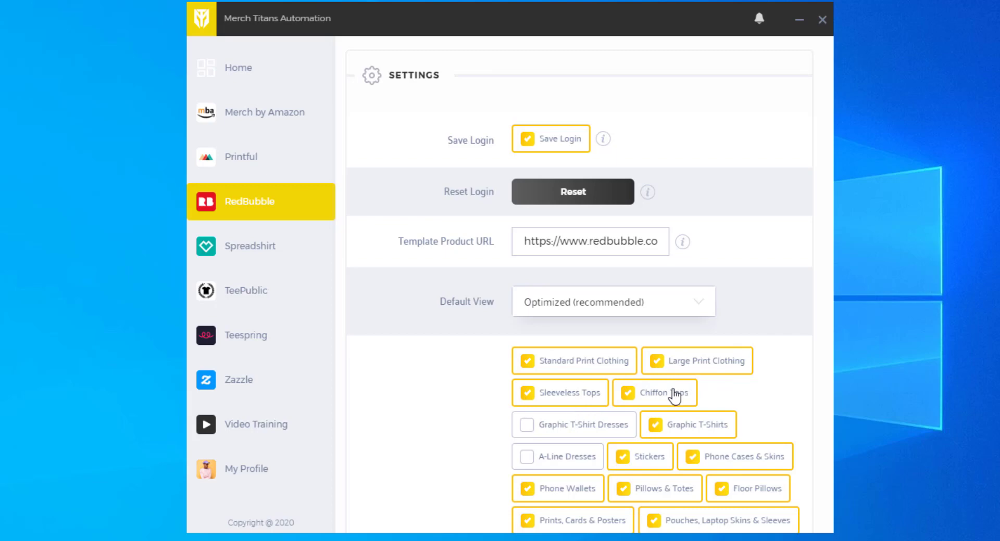
click(689, 402)
scroll(692, 403, down, 3)
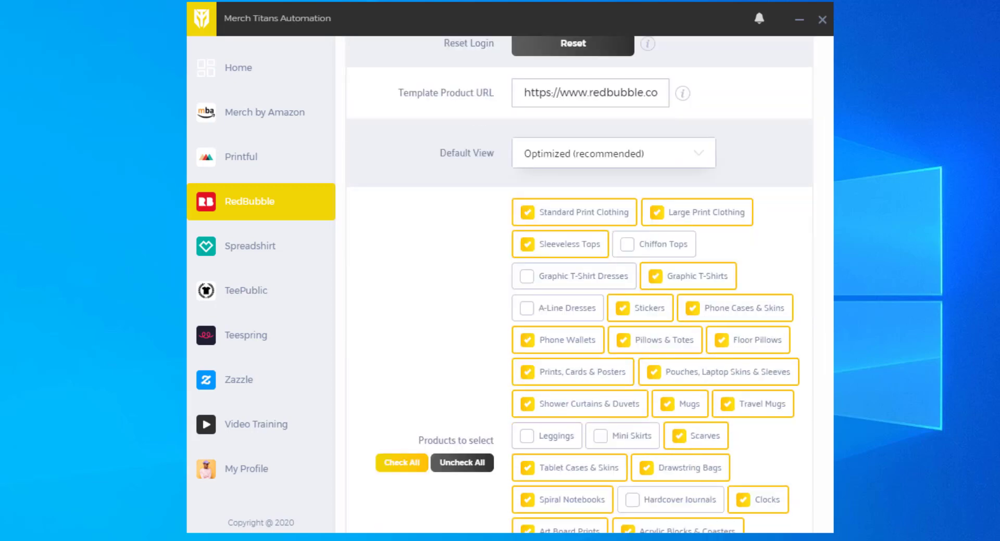
click(703, 280)
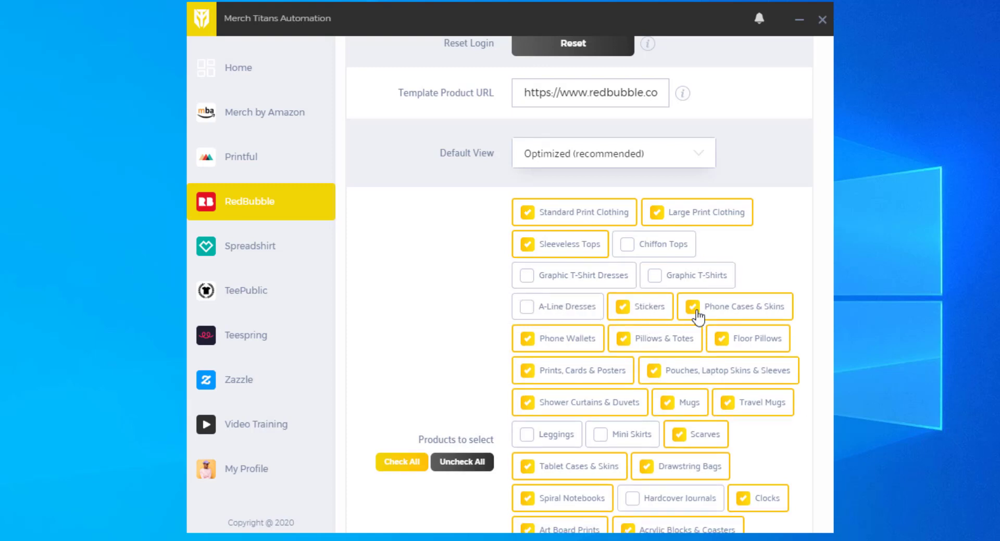
scroll(789, 306, down, 3)
click(576, 192)
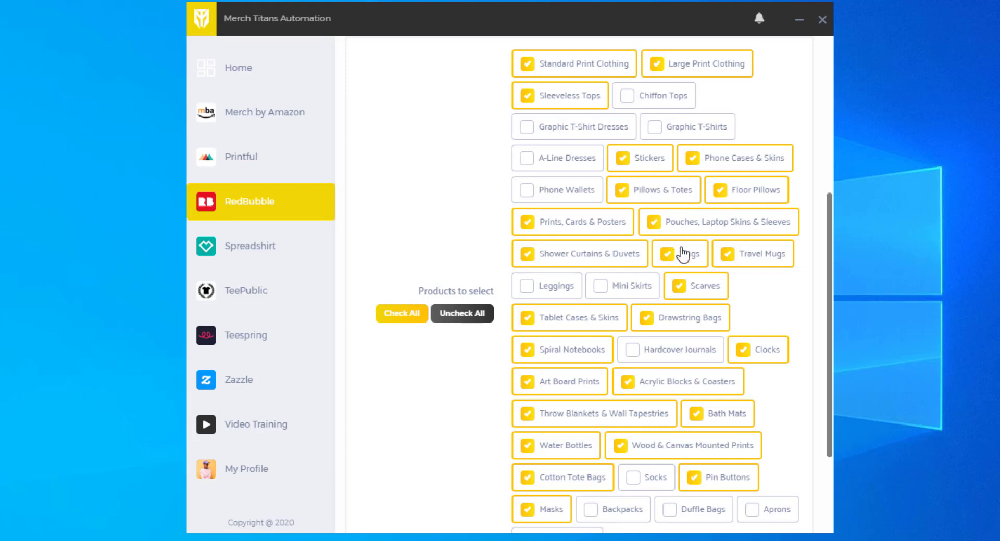
scroll(665, 230, down, 2)
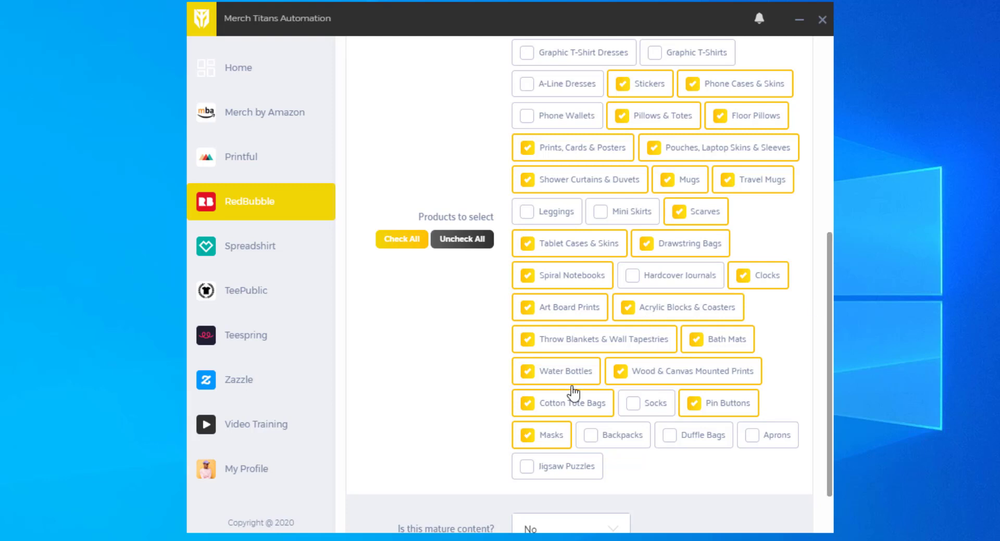
click(568, 386)
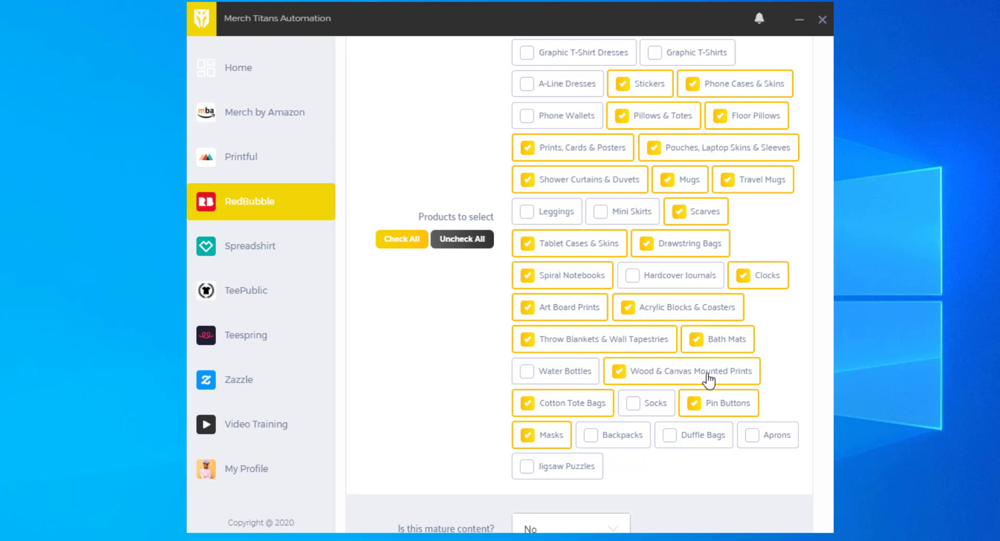
scroll(723, 374, down, 2)
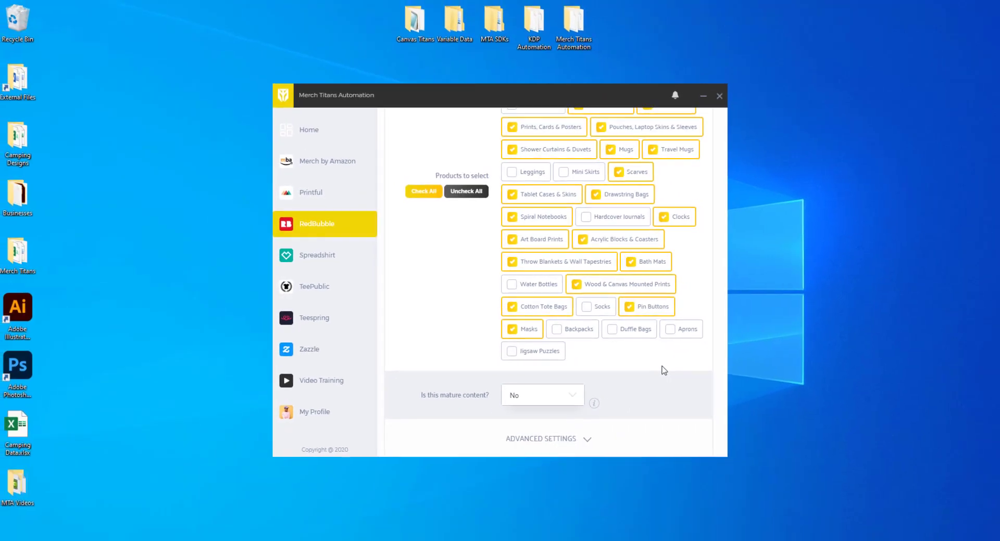
scroll(591, 243, up, 5)
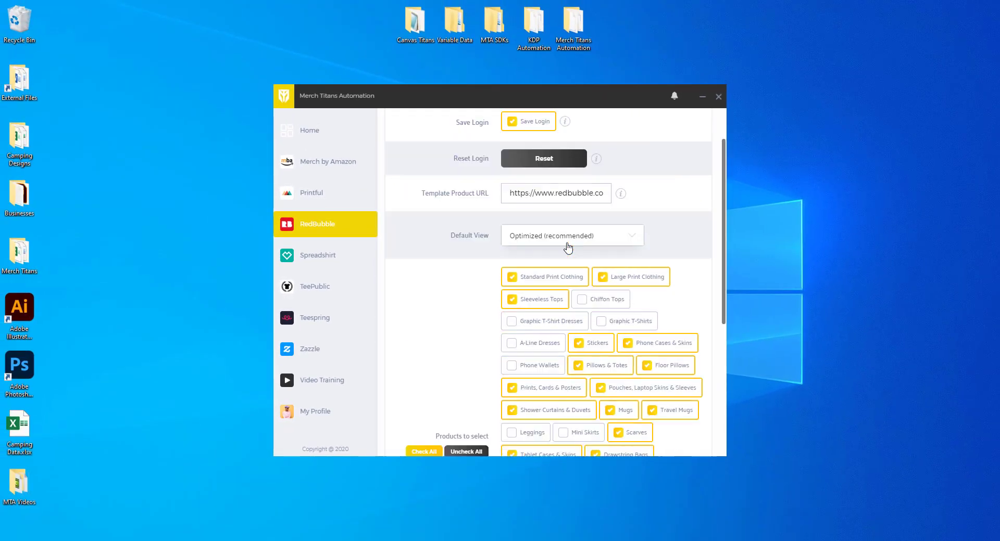
scroll(603, 249, down, 1)
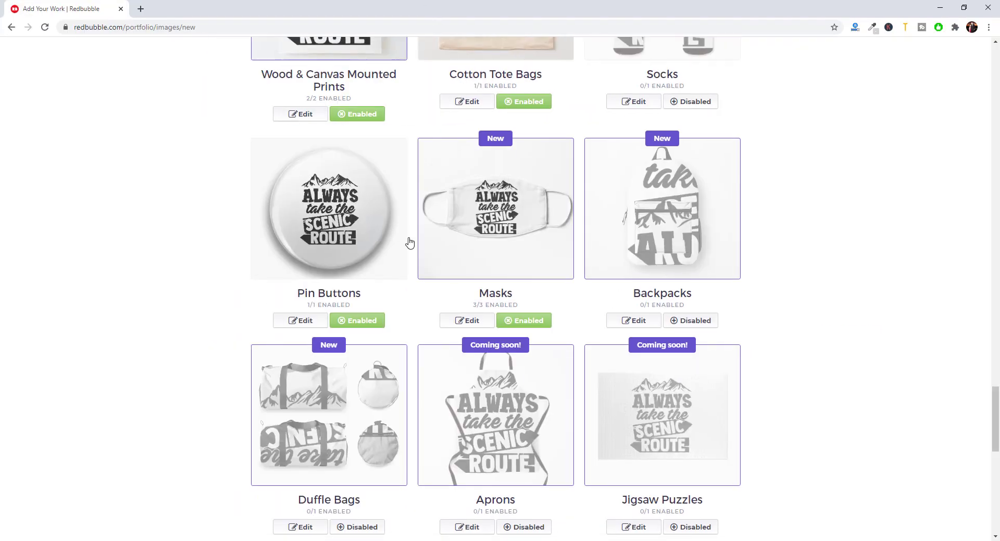
scroll(626, 182, down, 5)
scroll(626, 182, down, 4)
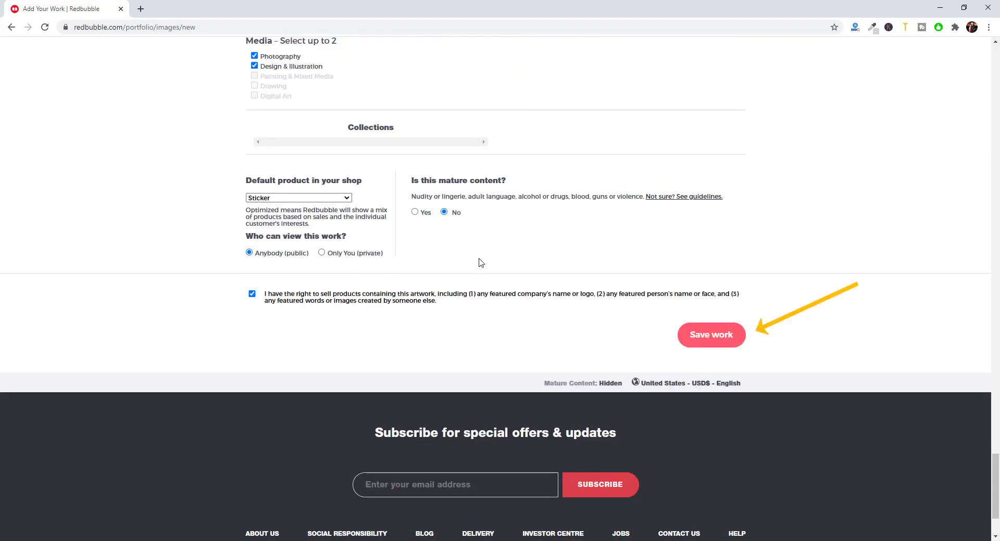
- Save the new work and go to the Manage Portfolio page
click(720, 344)
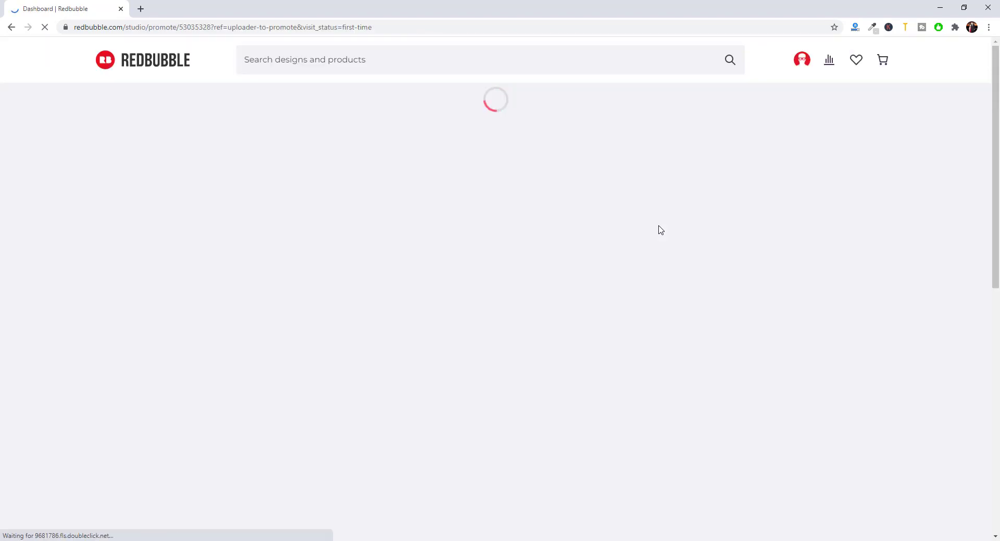
click(808, 69)
click(794, 216)
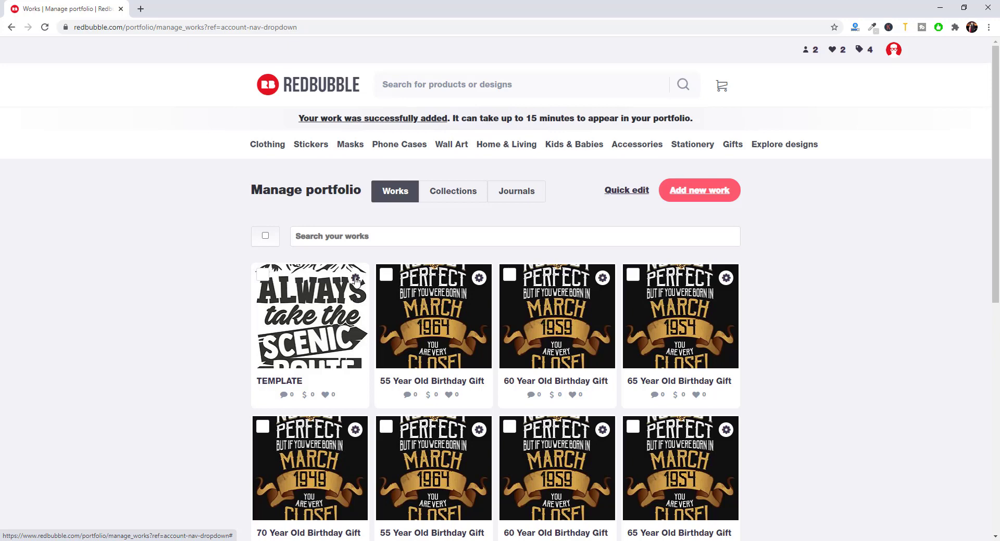
- Open the TEMPLATE work's gear menu and bring up link options for Copy settings
click(356, 279)
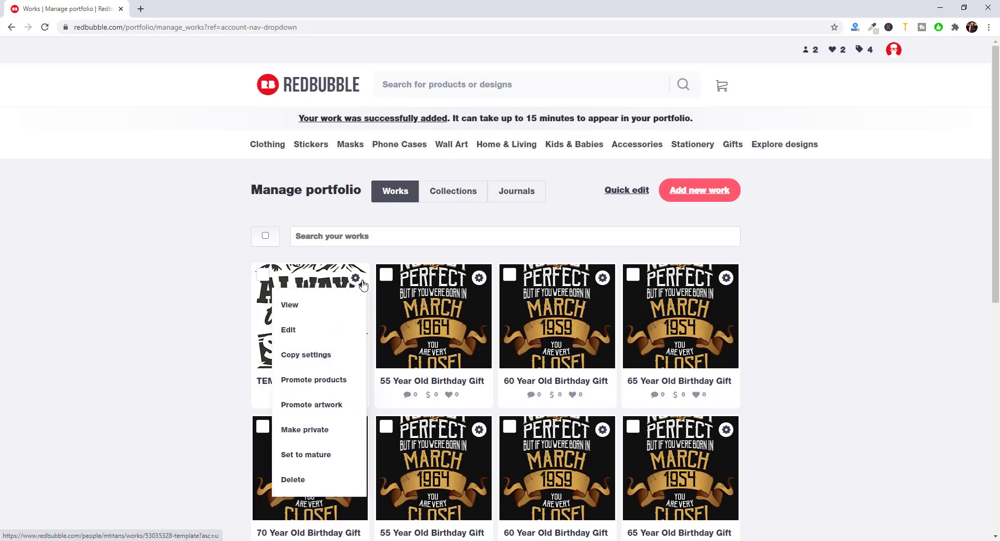
click(358, 281)
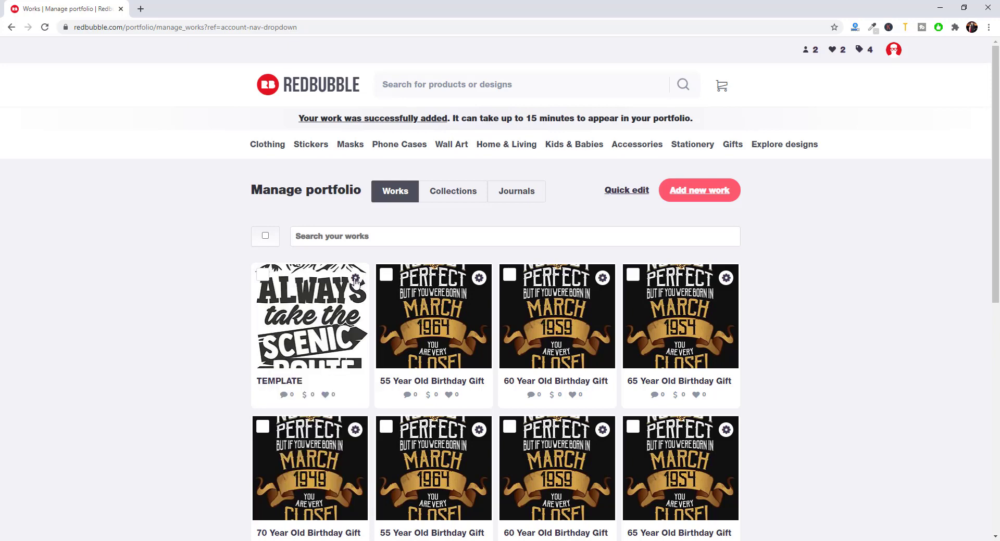
click(356, 281)
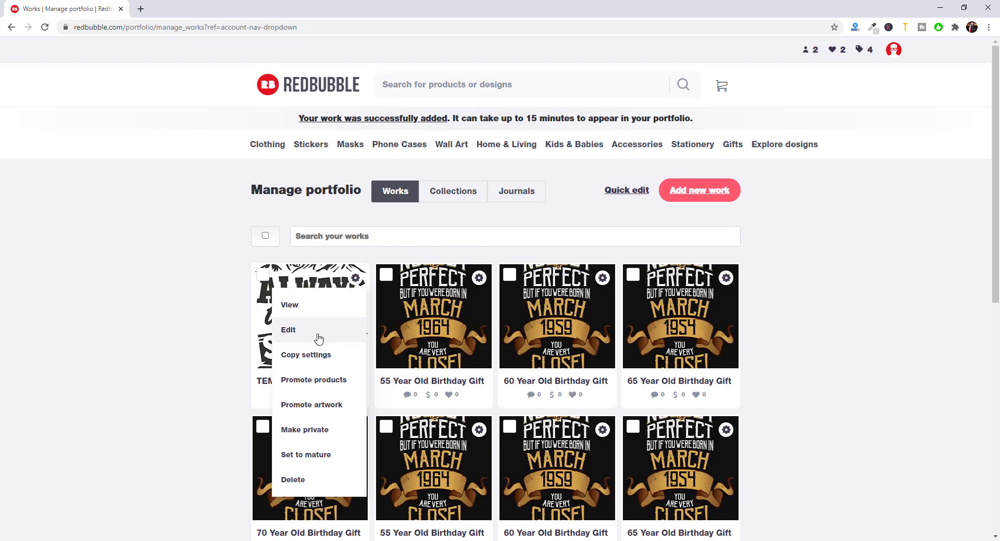
right_click(302, 360)
right_click(295, 359)
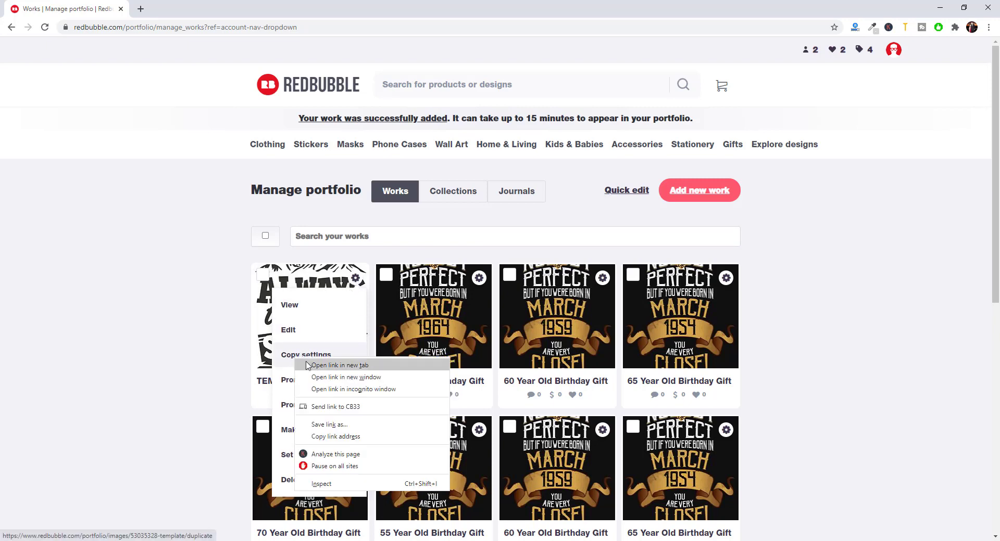
- Copy the settings-duplication link, then clear the old Template Product URL in the automation tool
click(342, 437)
key(alt+Tab)
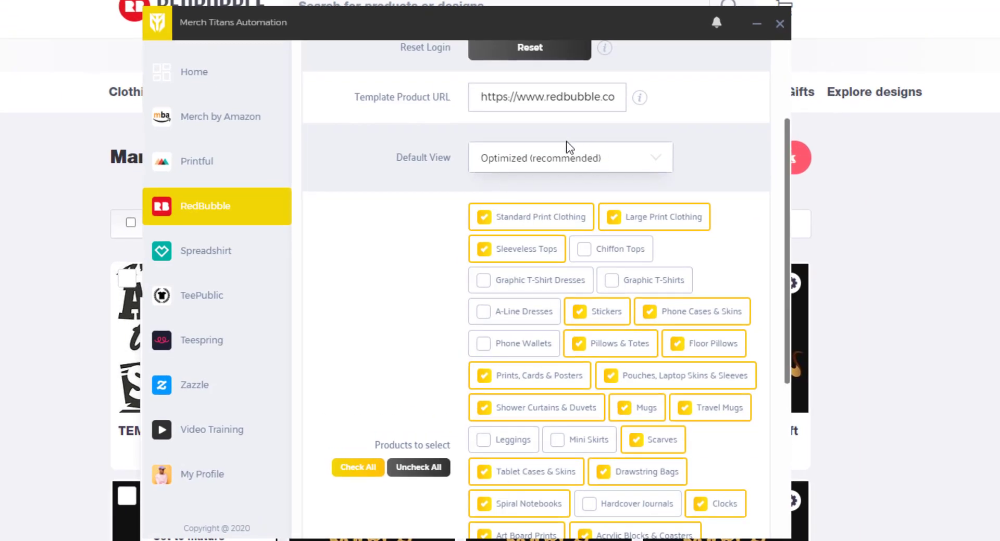
scroll(567, 147, up, 3)
triple_click(514, 246)
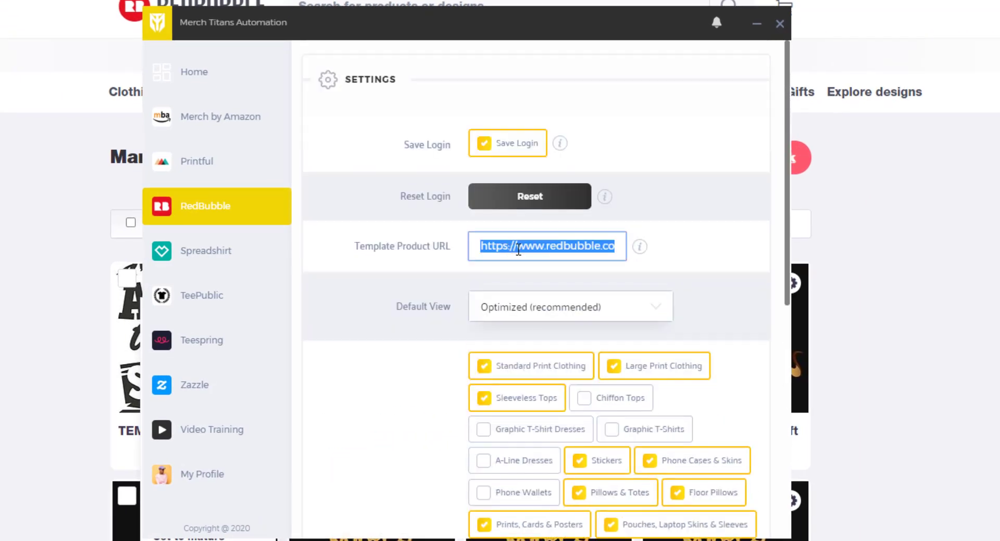
click(516, 246)
triple_click(553, 246)
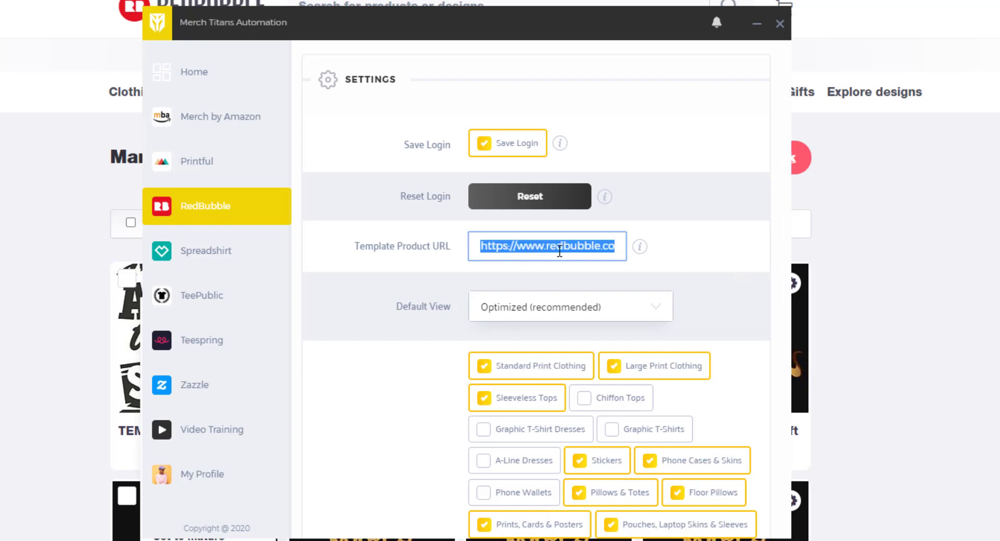
click(558, 247)
drag(483, 245, 838, 259)
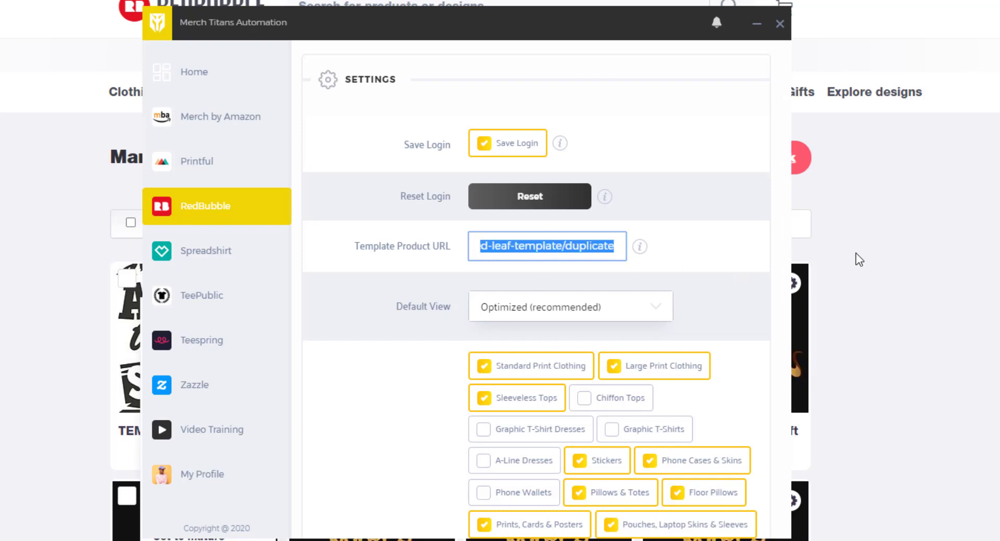
key(BackSpace)
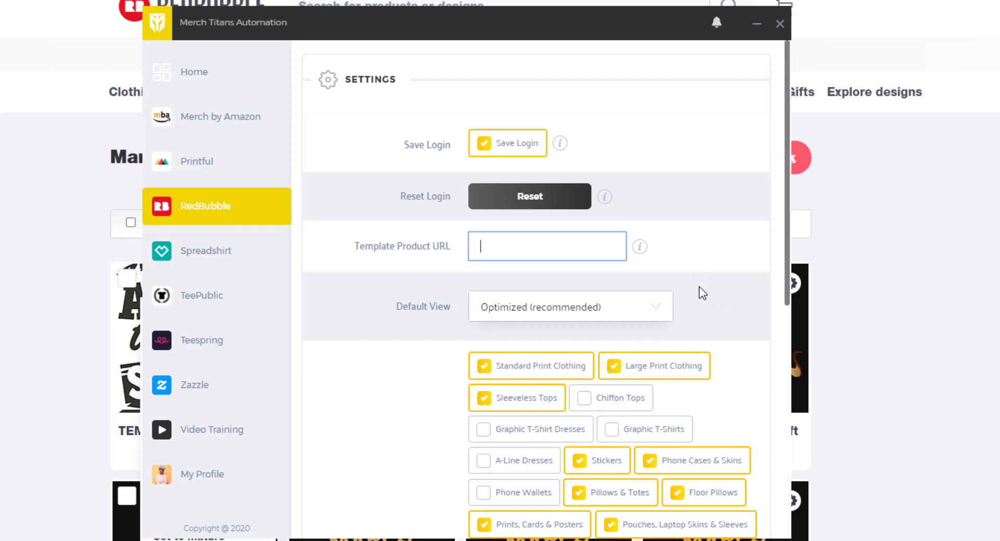
- Paste the template/duplicate link into the Template Product URL and reset the RedBubble login
key(ctrl+v)
right_click(562, 246)
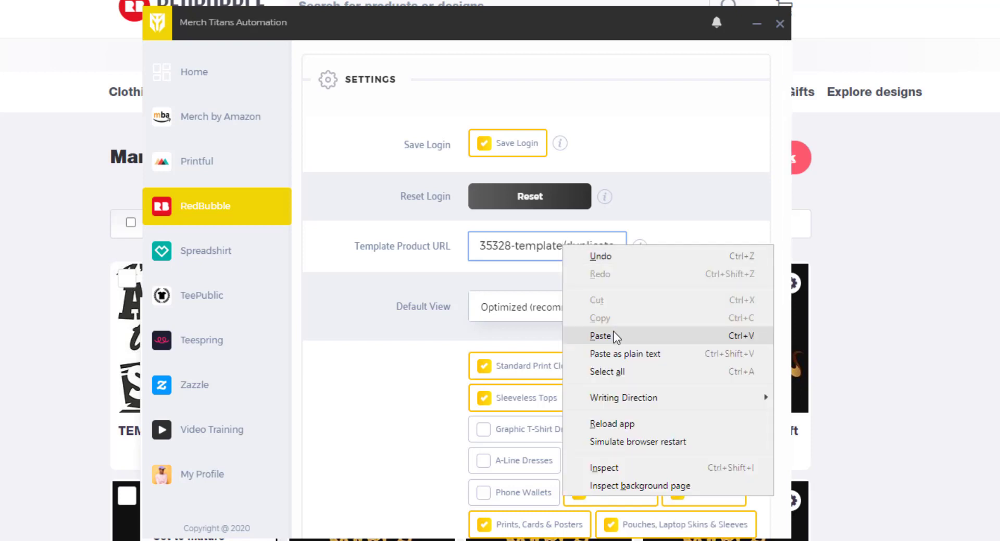
click(723, 214)
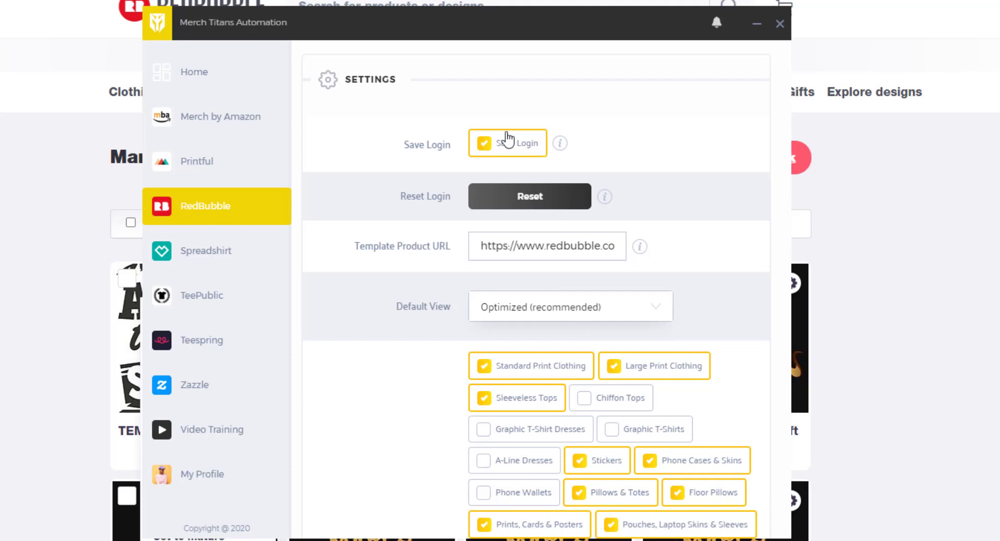
click(541, 205)
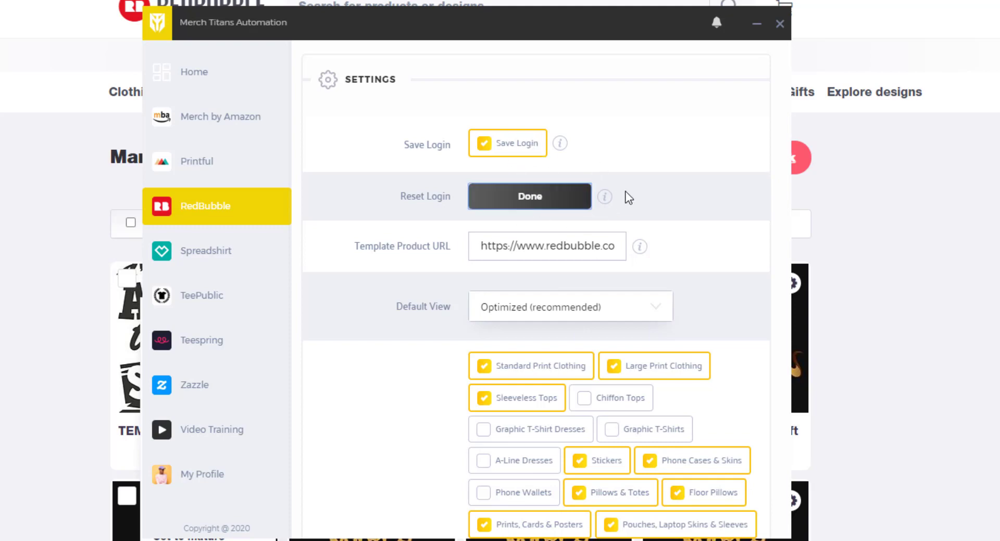
scroll(593, 245, down, 5)
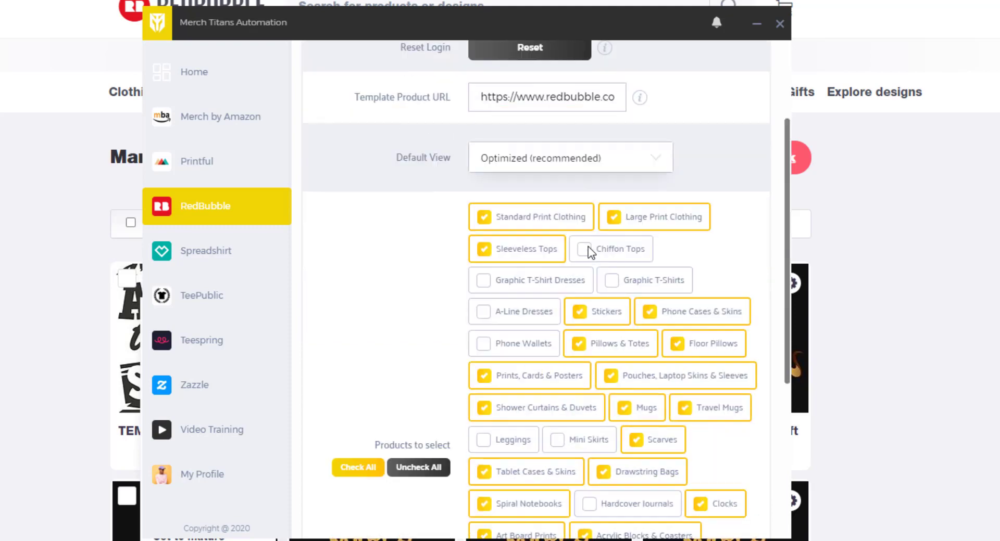
scroll(591, 221, down, 3)
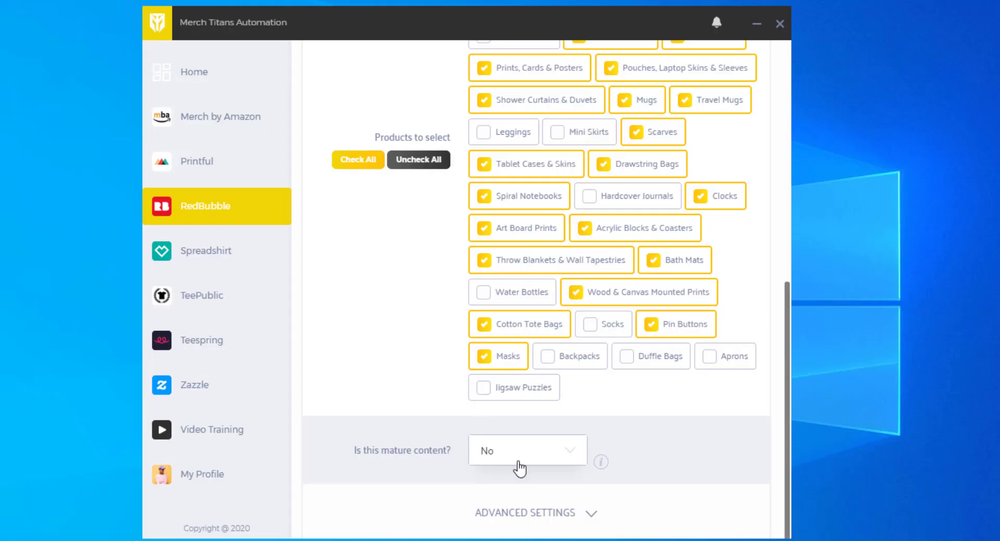
- Keep the mature-content answer at No and expand the RedBubble advanced settings
click(527, 462)
click(640, 453)
click(588, 516)
scroll(644, 369, down, 4)
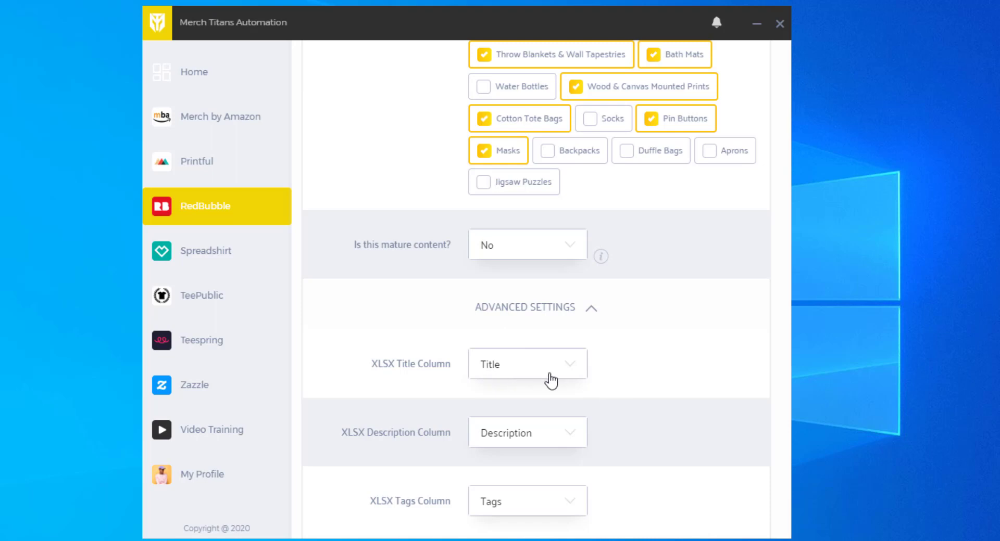
- Compare the title column dropdown with the spreadsheet's header row of column names
click(512, 373)
click(519, 395)
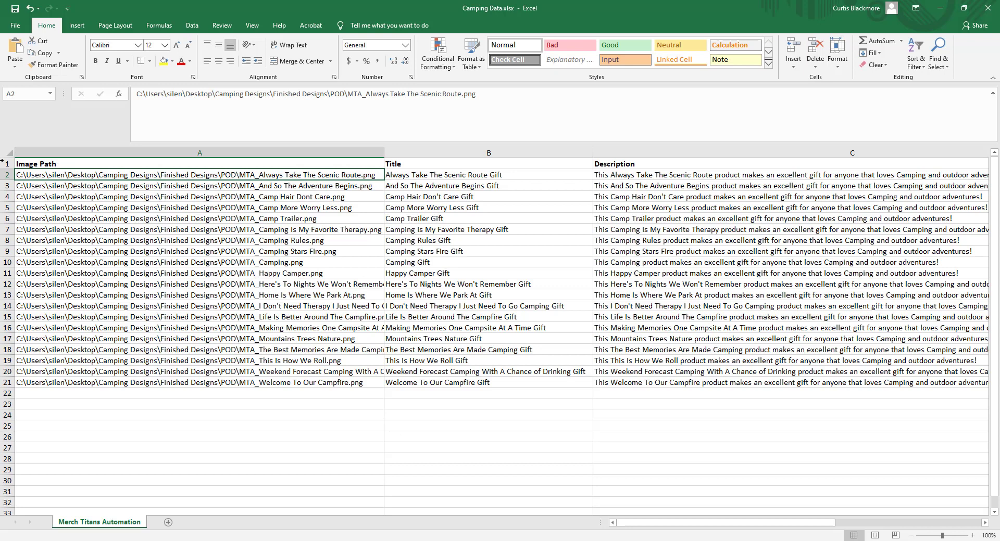
click(2, 162)
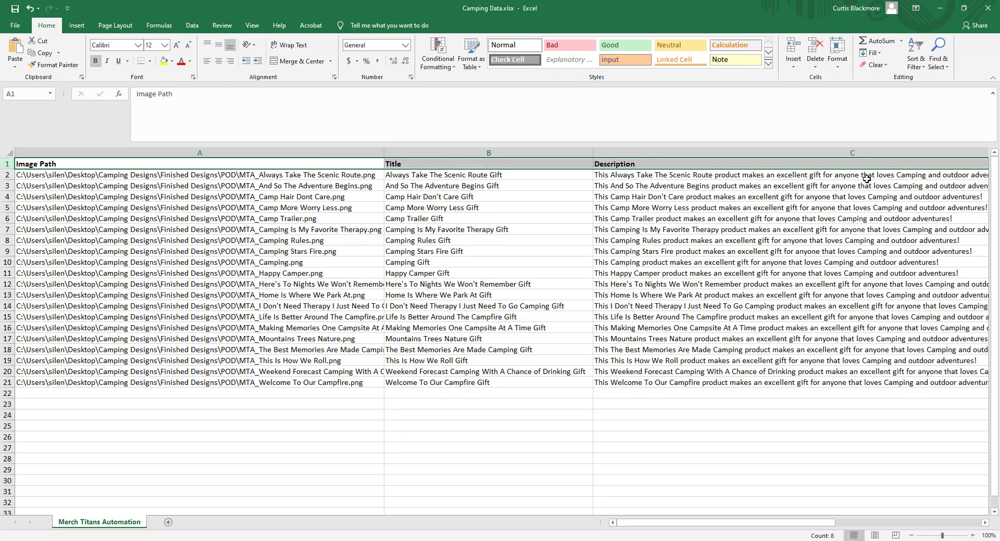
click(939, 9)
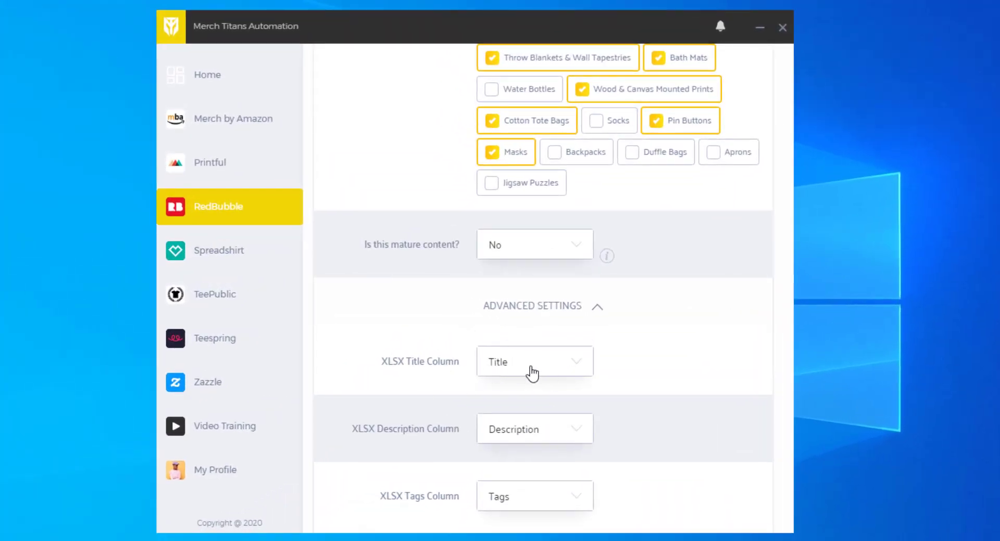
- Keep the title, description and tags columns as Title, Description and Tags, then collapse advanced settings
click(562, 373)
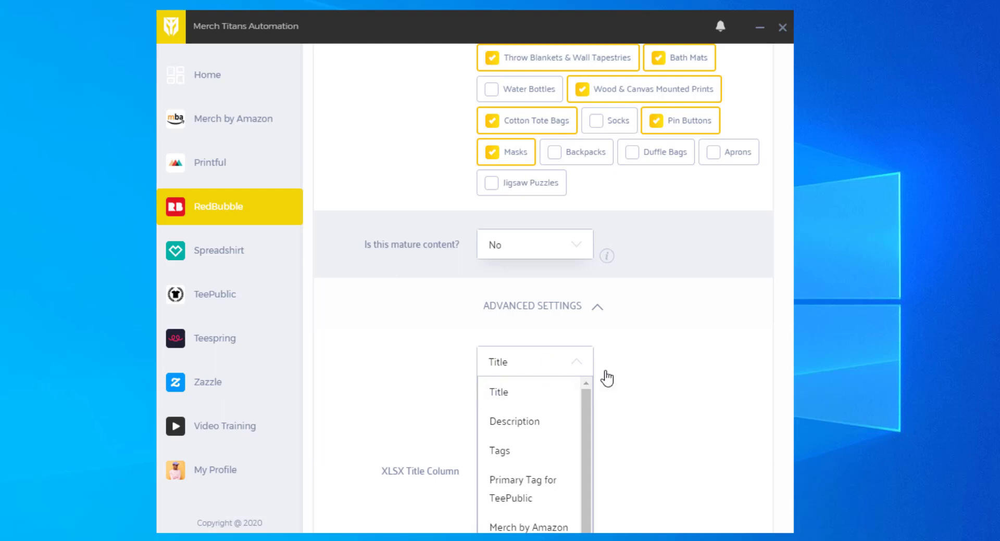
click(603, 379)
click(518, 435)
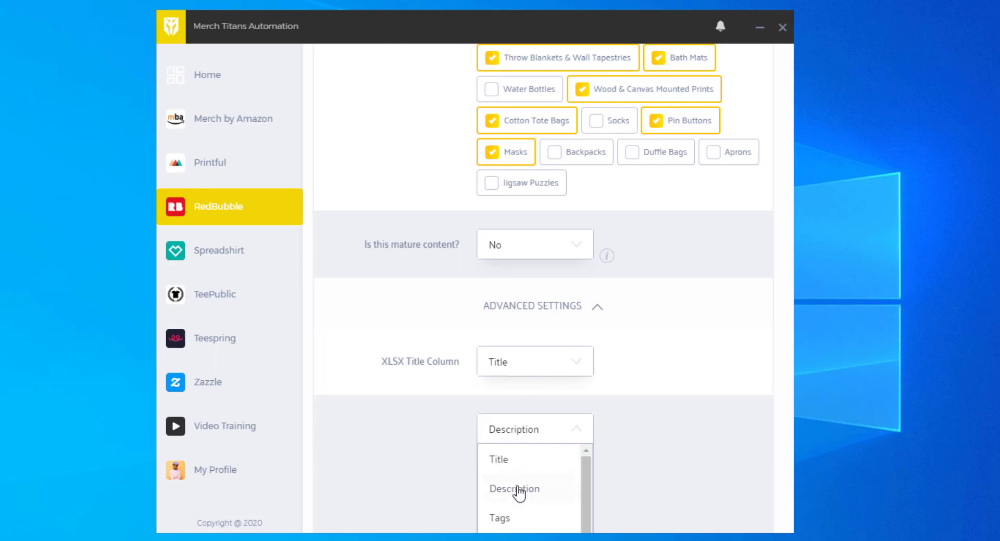
click(625, 459)
click(547, 508)
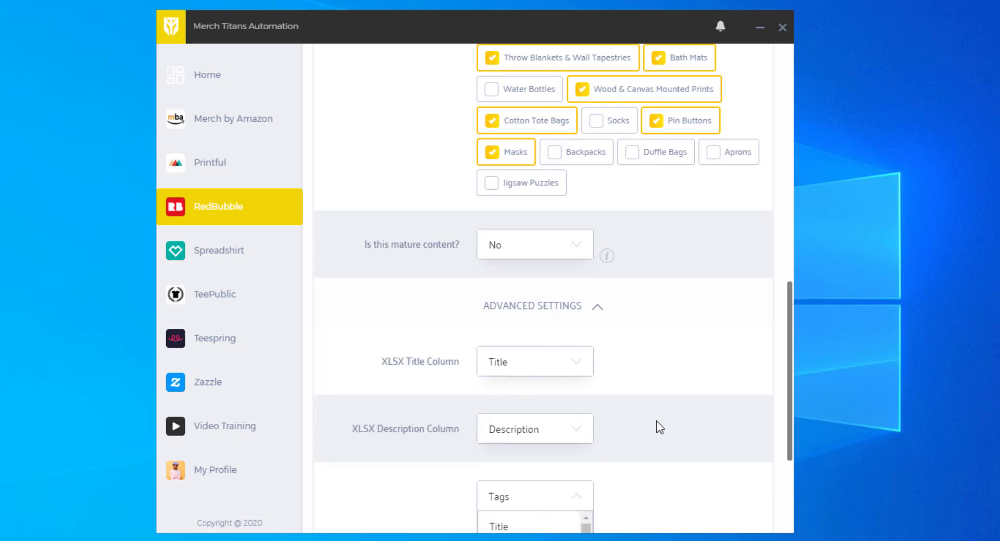
scroll(540, 427, down, 4)
scroll(518, 385, up, 4)
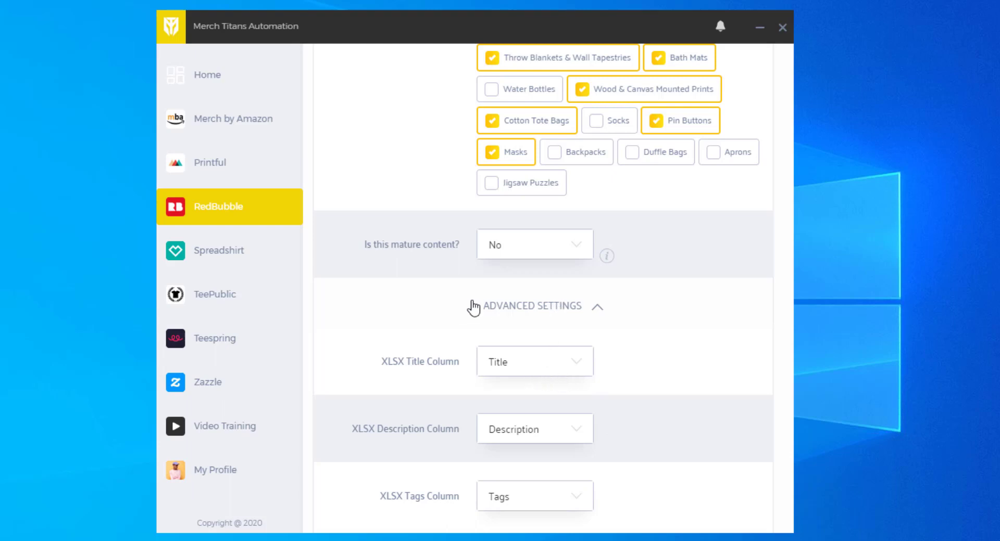
click(567, 371)
click(554, 395)
click(598, 314)
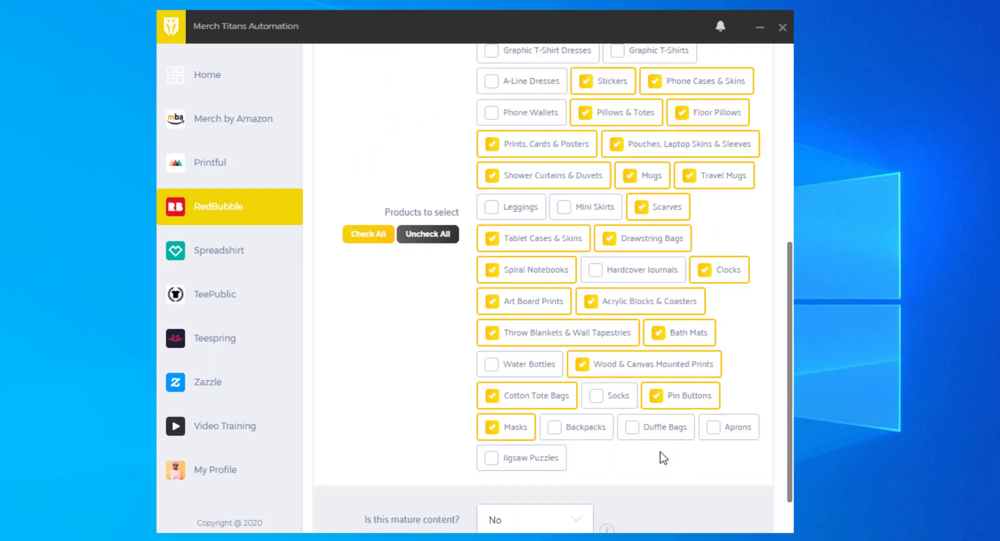
- Return to the home dashboard and open the upload list for Camping Data.xlsx
scroll(645, 458, up, 7)
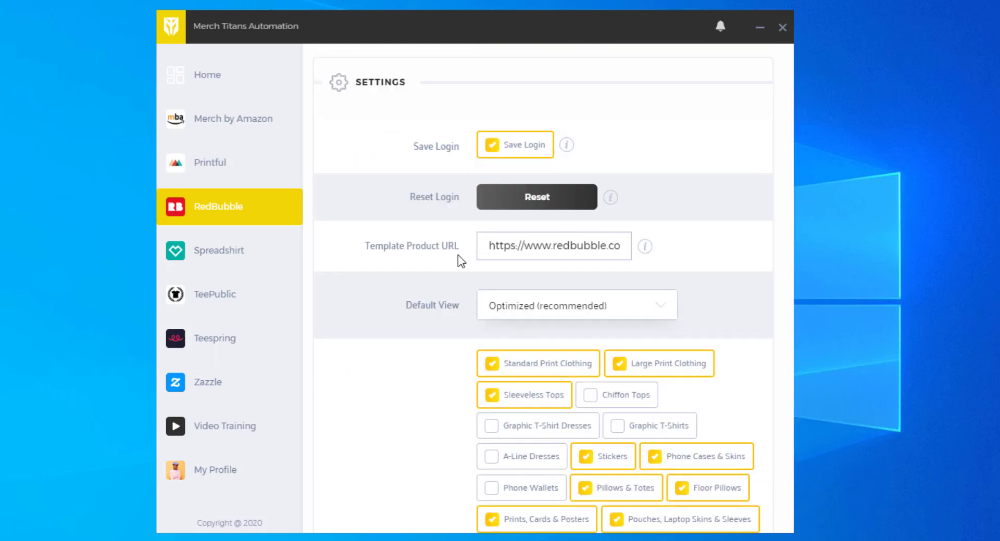
click(221, 84)
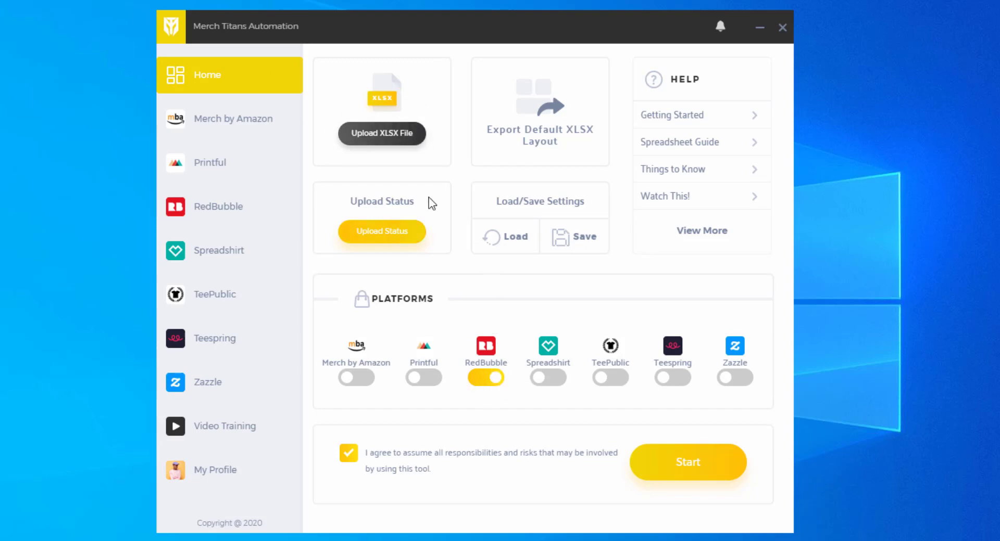
click(678, 471)
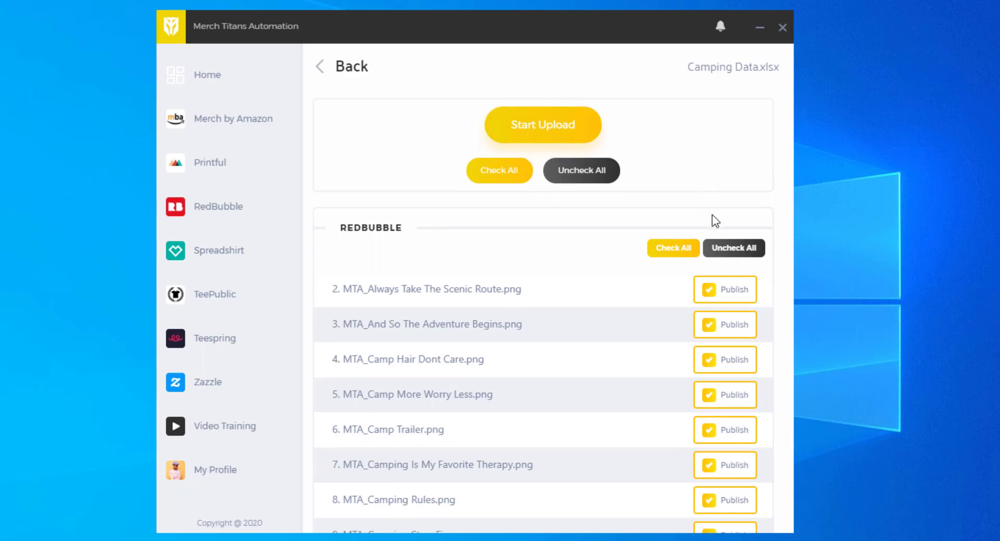
scroll(693, 225, down, 8)
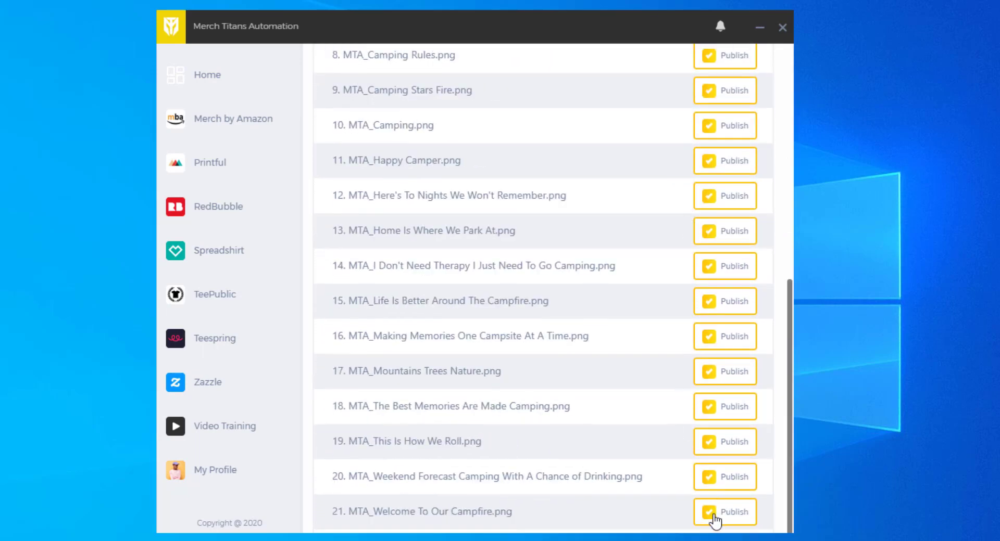
scroll(701, 495, up, 8)
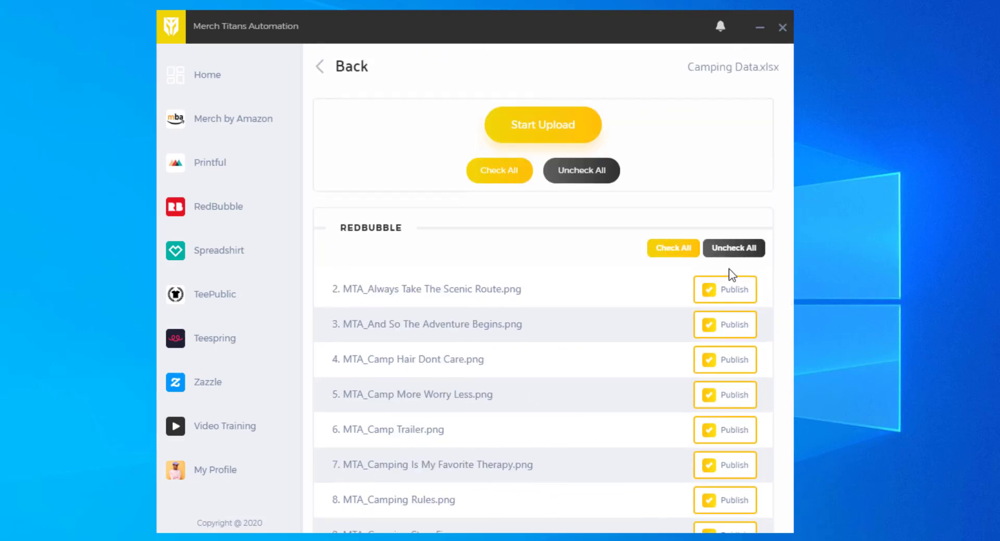
- Mark all RedBubble designs except Always Take The Scenic Route for publishing and start the upload
click(582, 177)
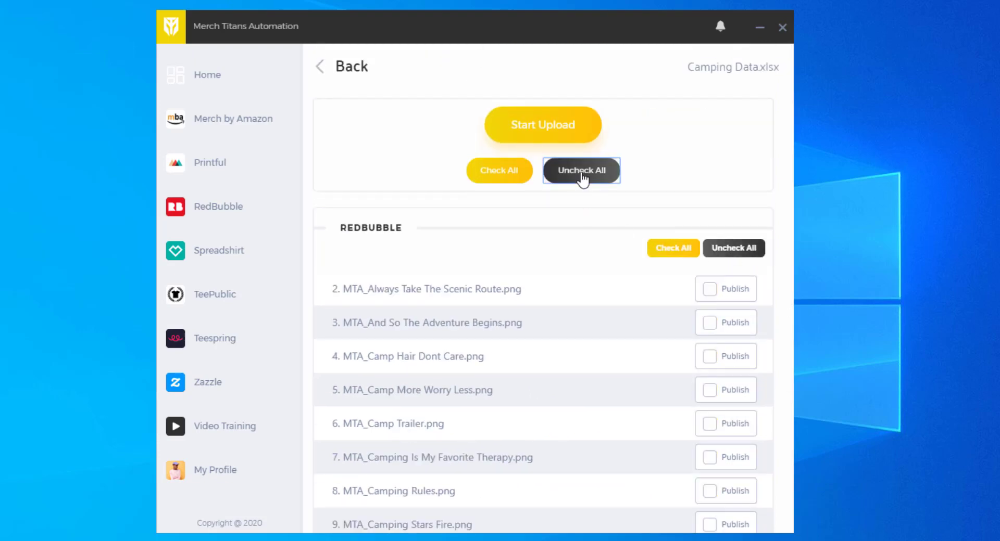
click(496, 175)
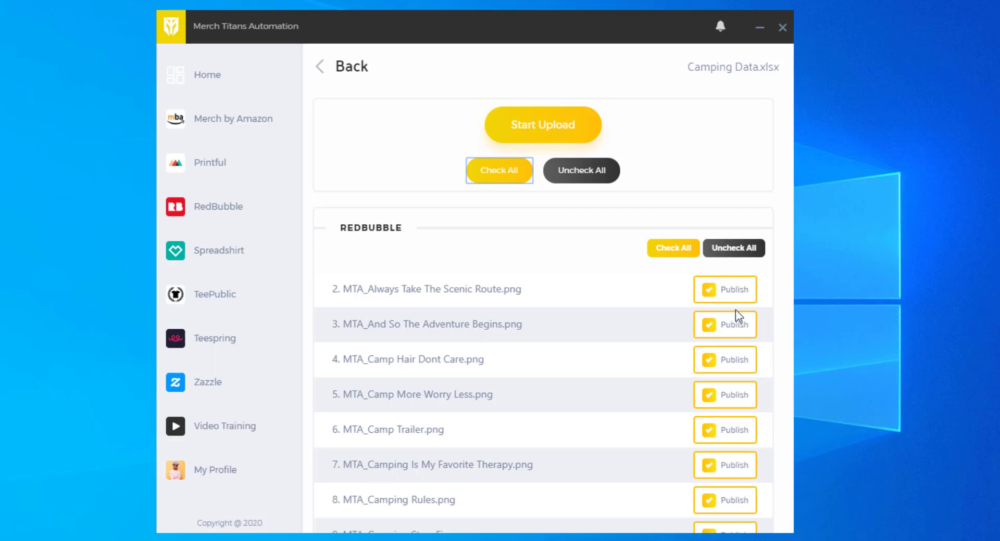
click(732, 249)
click(728, 295)
click(728, 302)
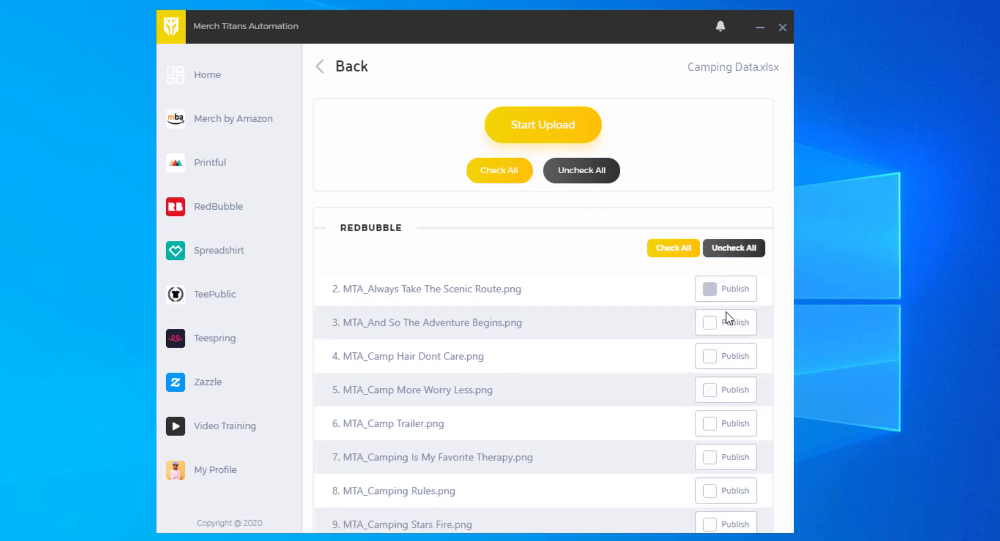
click(682, 250)
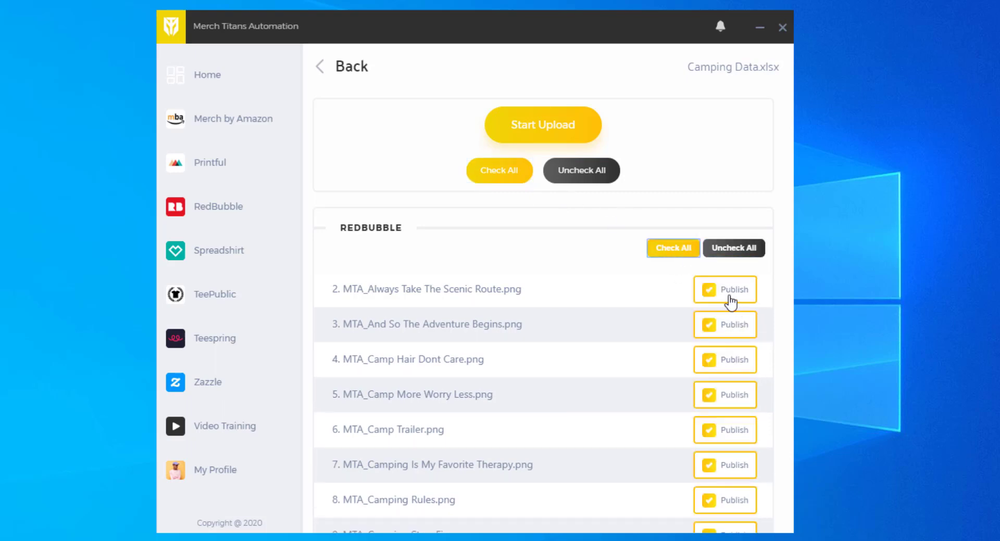
click(709, 290)
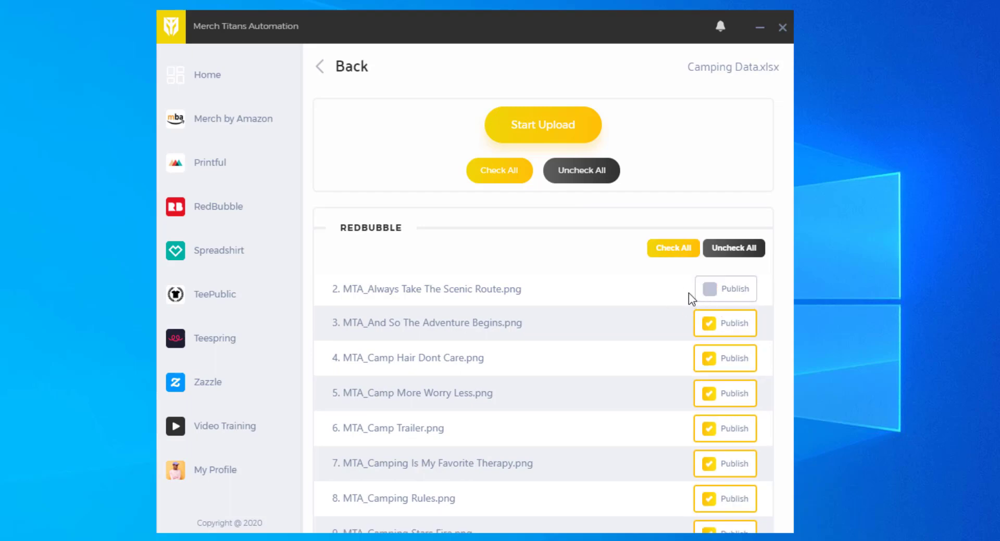
scroll(625, 289, down, 1)
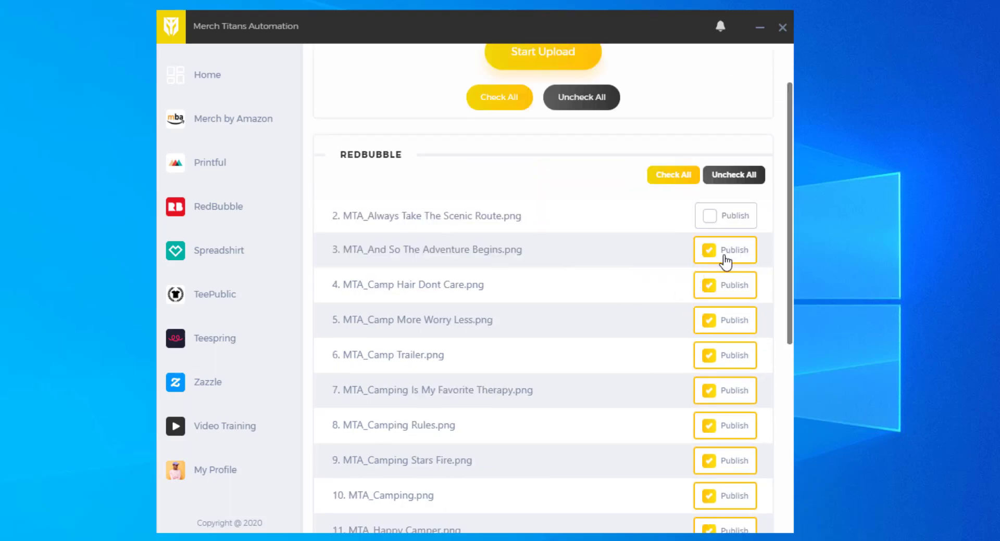
scroll(725, 261, down, 4)
scroll(728, 302, up, 5)
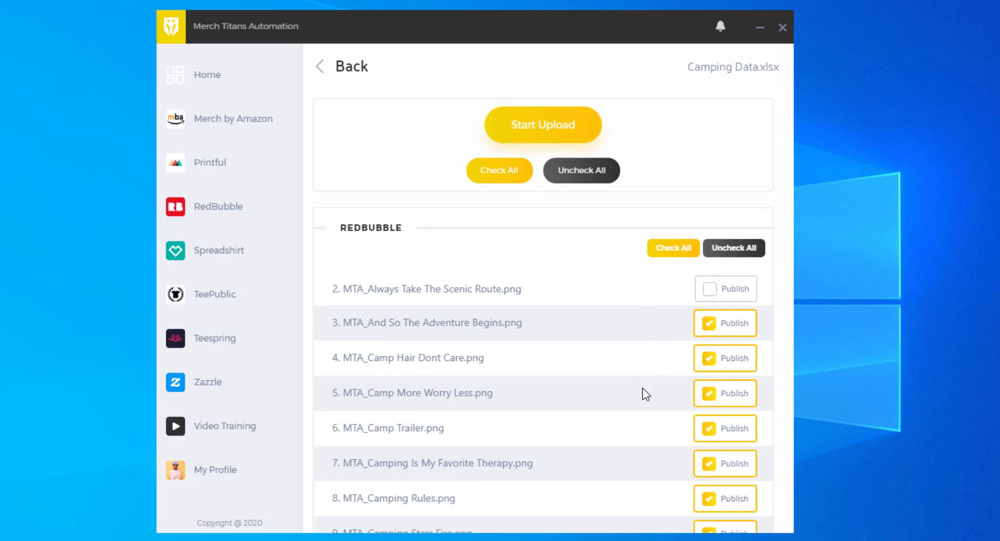
click(542, 130)
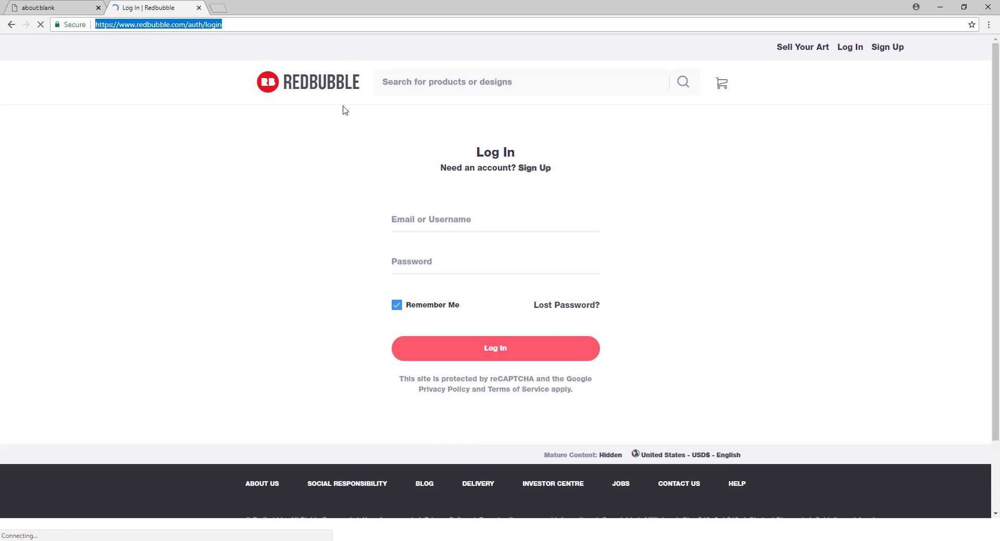
- Dismiss the alert and log into Redbubble with the account email and password
key(Return)
click(441, 218)
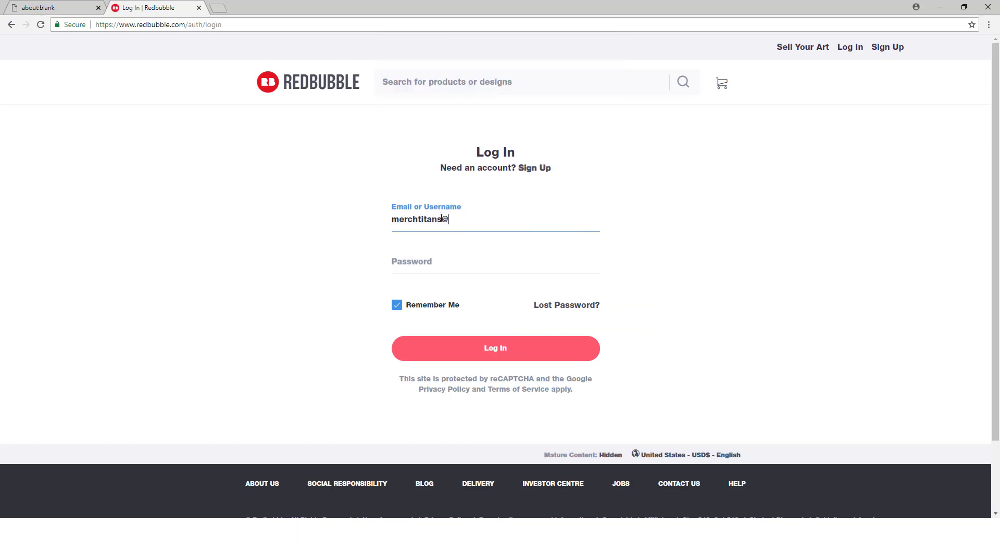
key(Tab)
text(****)
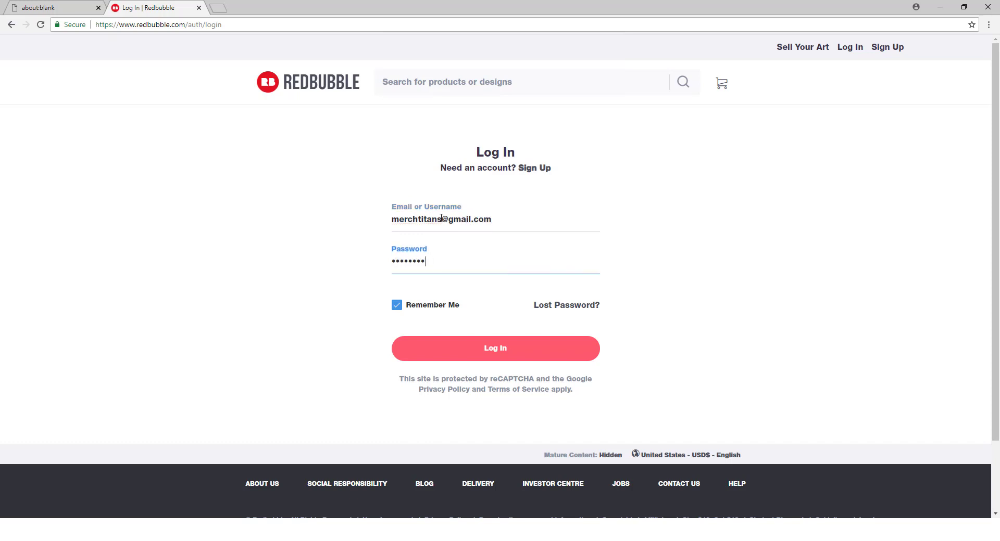
text(******)
click(513, 357)
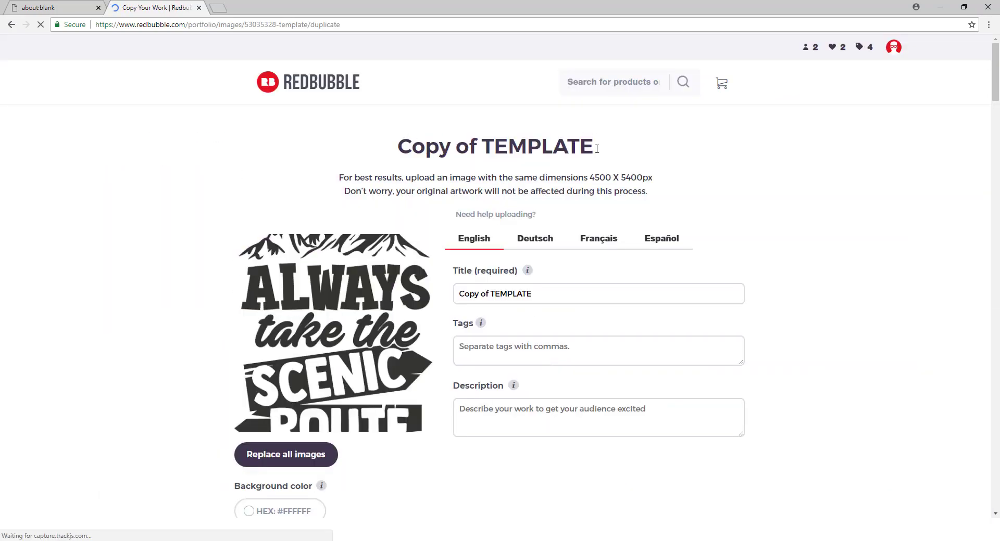
- Retitle the duplicated design 'And So The Adventure Begins Gift'
scroll(611, 239, down, 4)
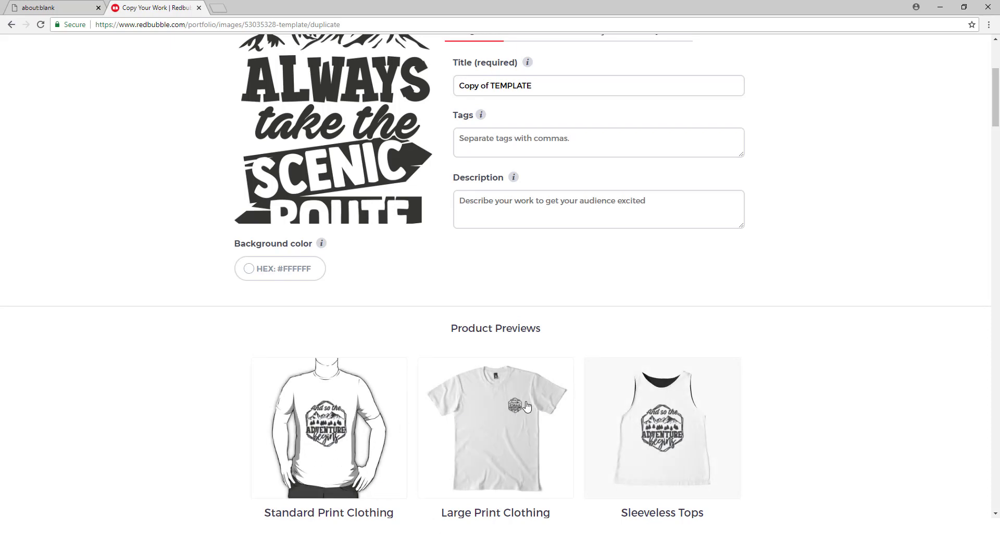
triple_click(561, 86)
text(And So The Adven)
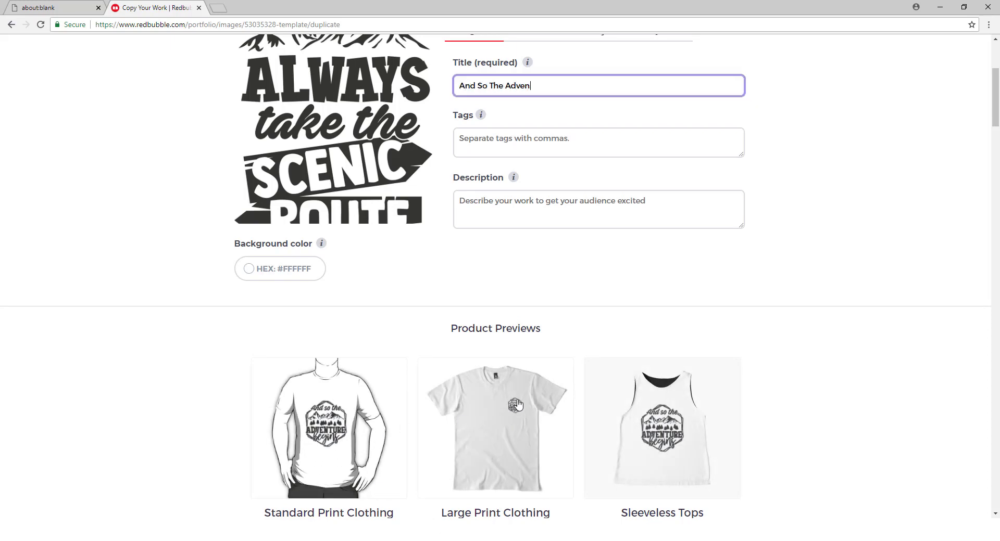
text(ture Begins Gift)
- Enter tags like camping, hiking, nature, outdoors, and the camping gift description
key(Tab)
text(camping, hikin)
scroll(451, 140, up, 1)
text(g, natu)
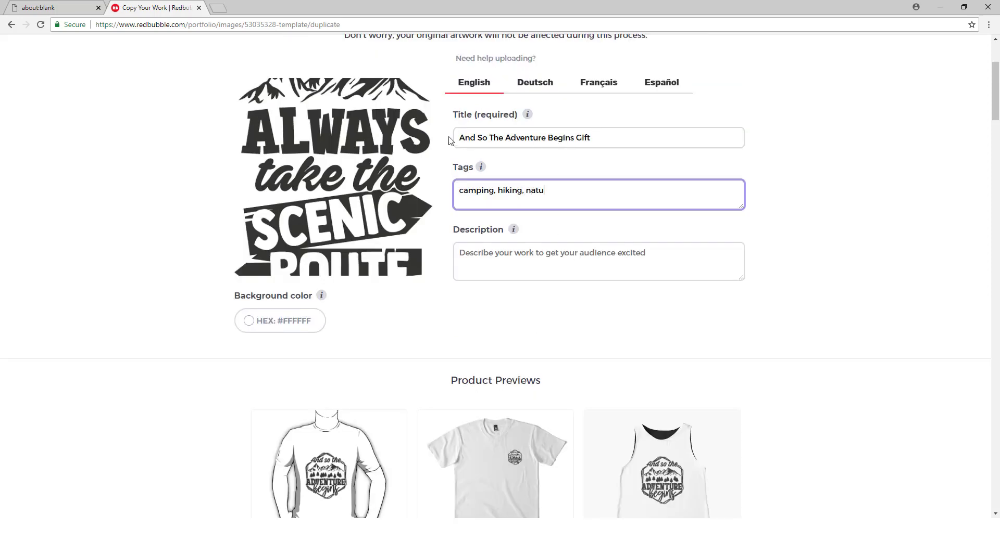
text(re, outdoors, mountains, camp, quote, birthday,)
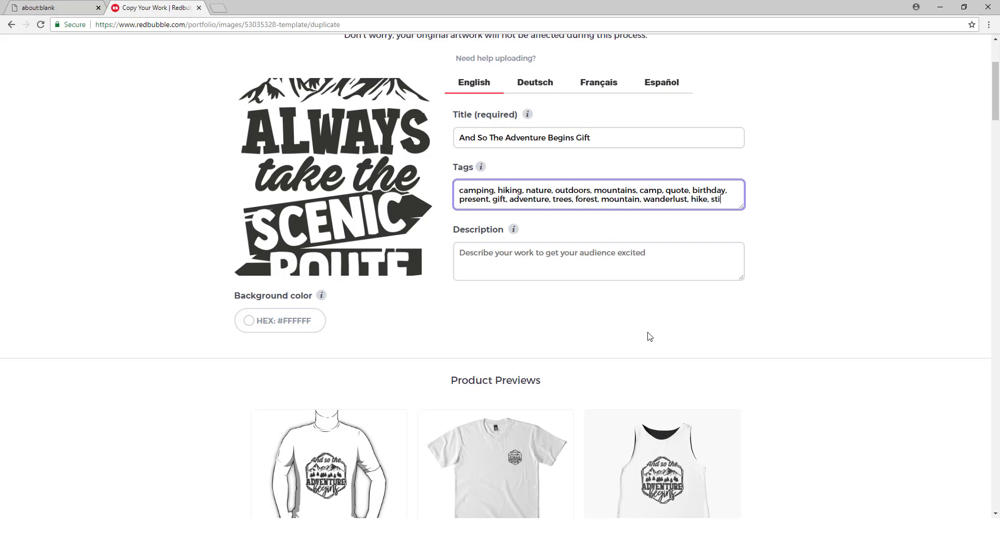
text(cker, lake, outside, explore, outdoor, travel)
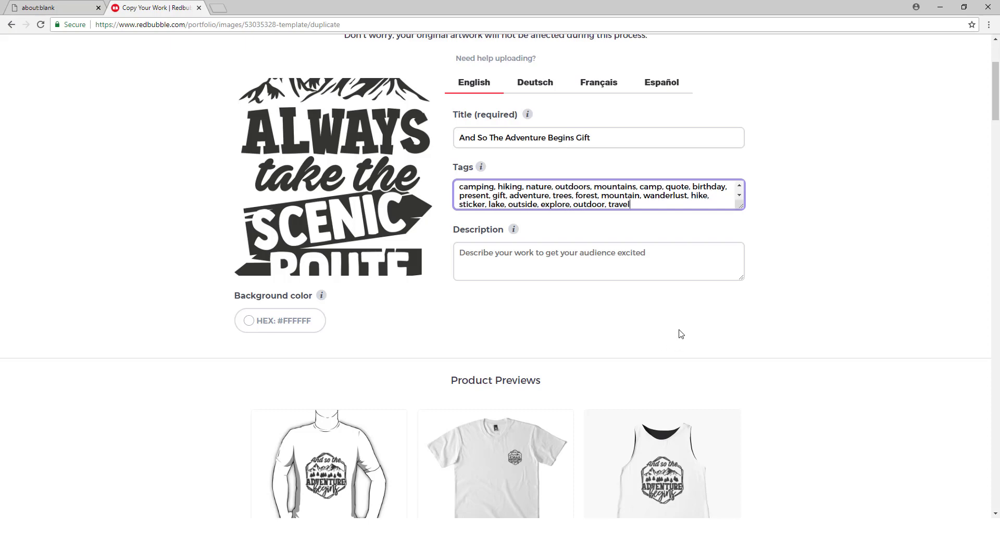
key(Tab)
text(This And So The Adventure Be)
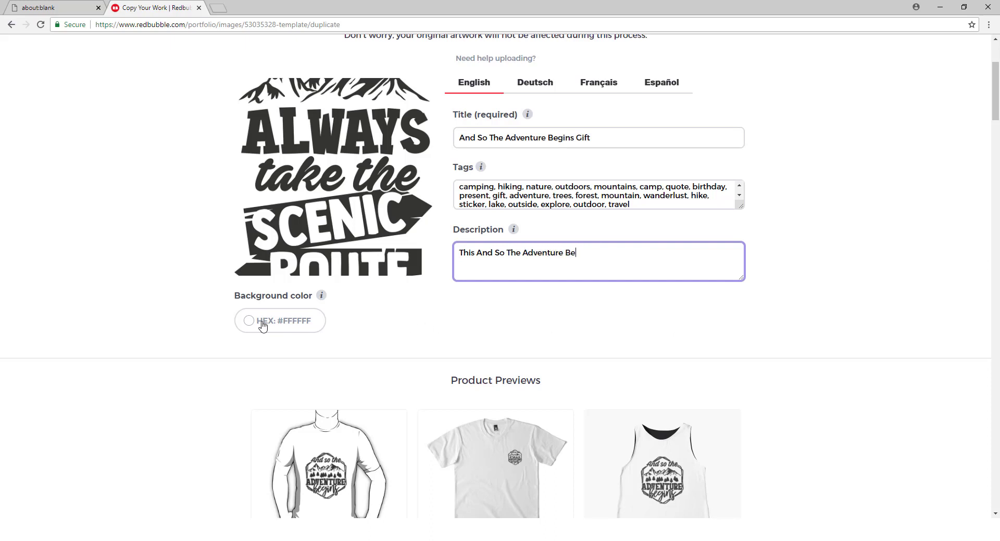
text(gins product makes an exc)
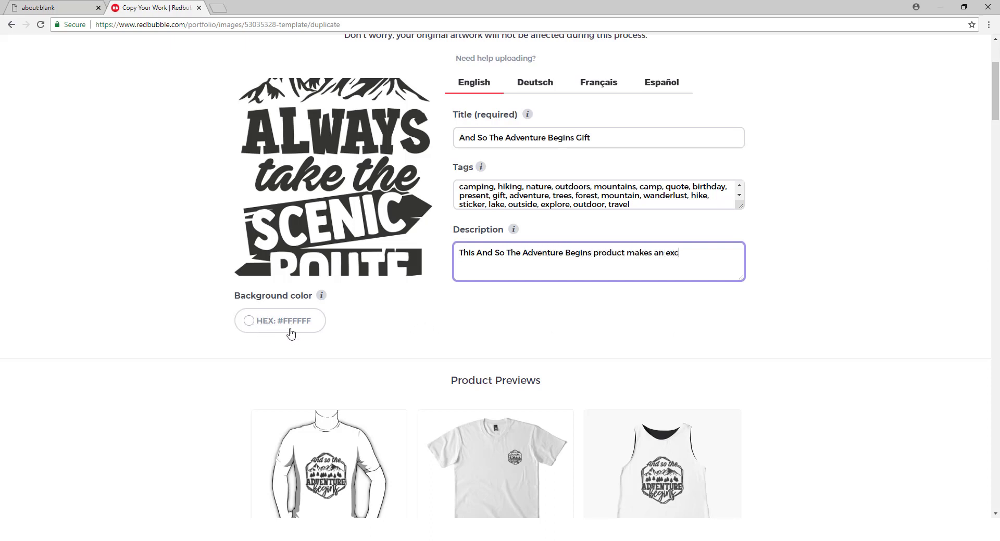
text(ellent gift for anyone that l)
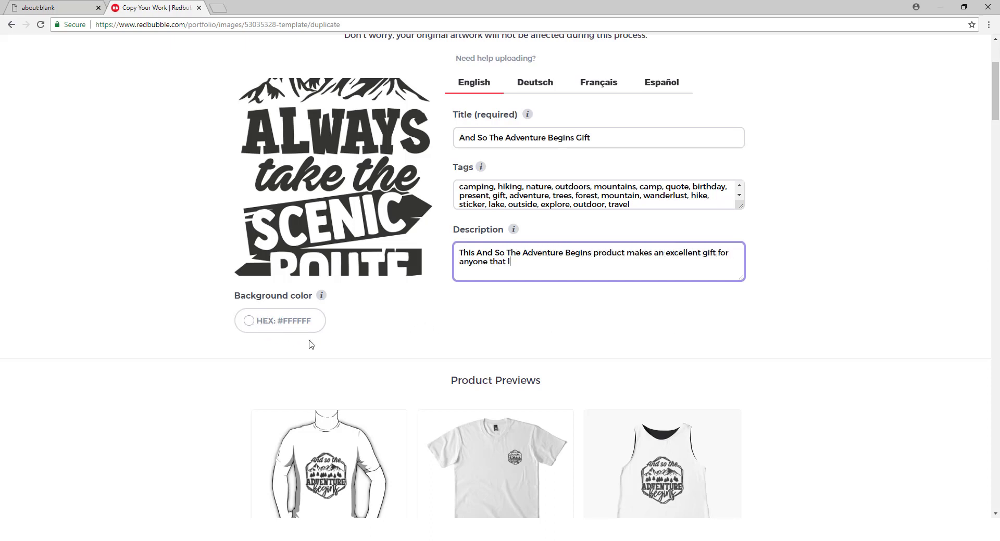
text(oves Camping and outdoor adventures!)
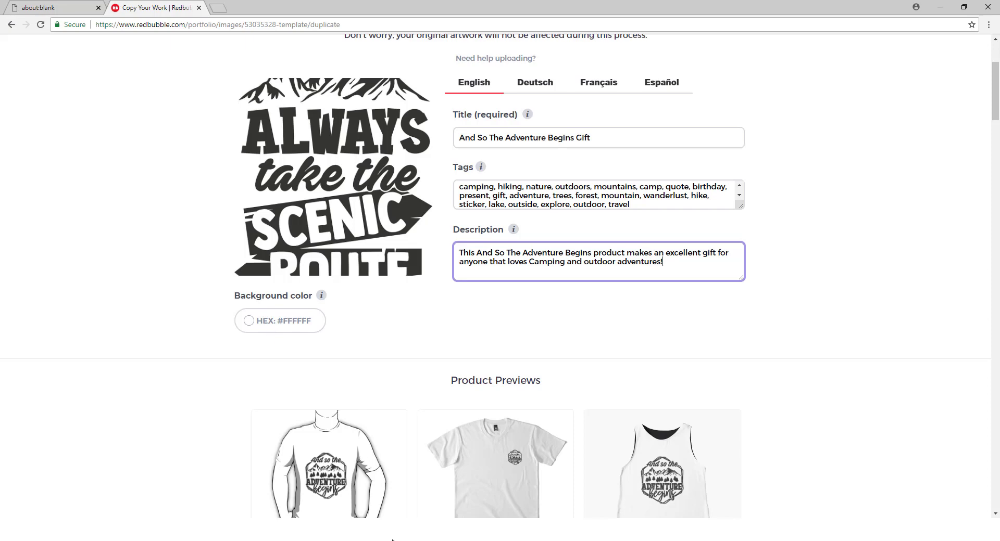
- Watch the And So The Adventure Begins artwork finish processing, then bring up the Camping Data workbook
scroll(326, 385, down, 2)
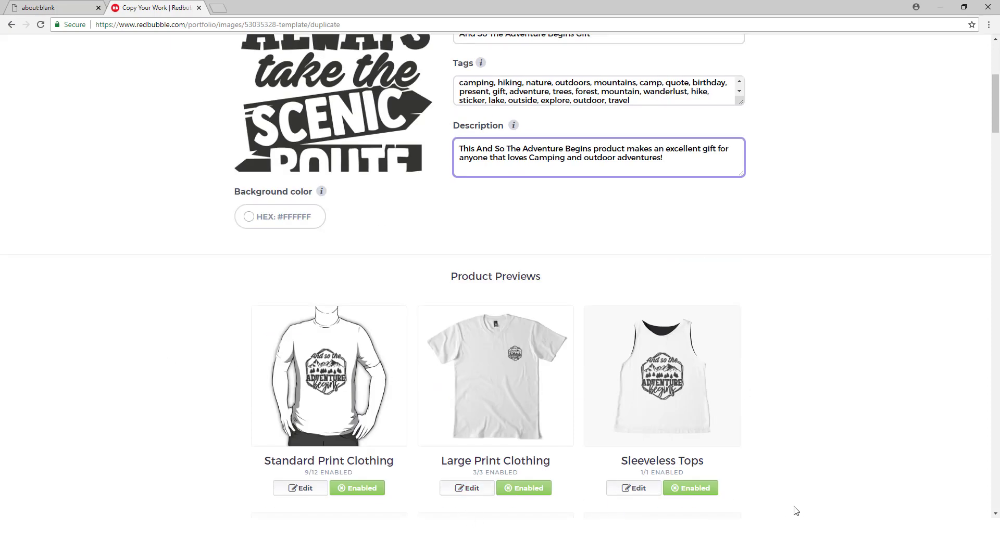
scroll(658, 409, up, 4)
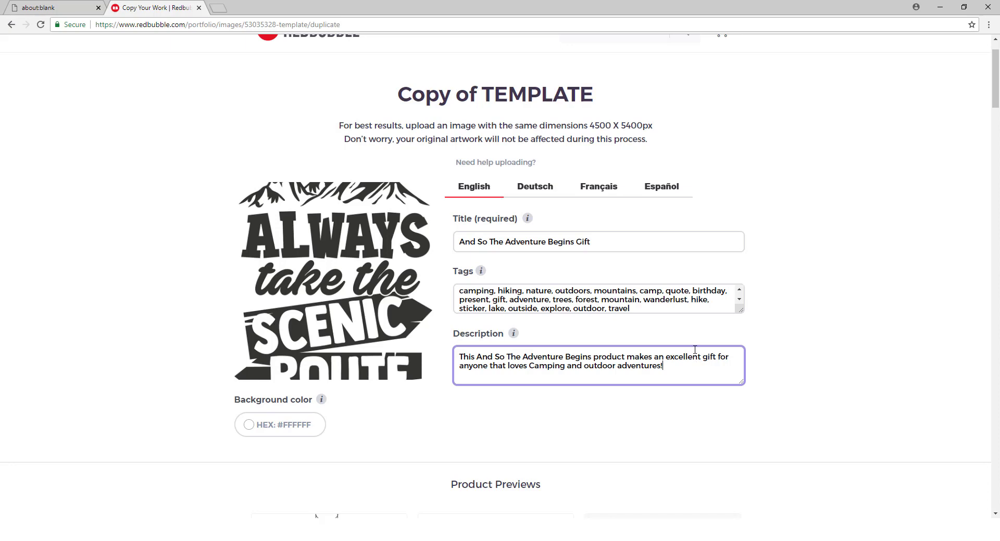
scroll(737, 354, down, 15)
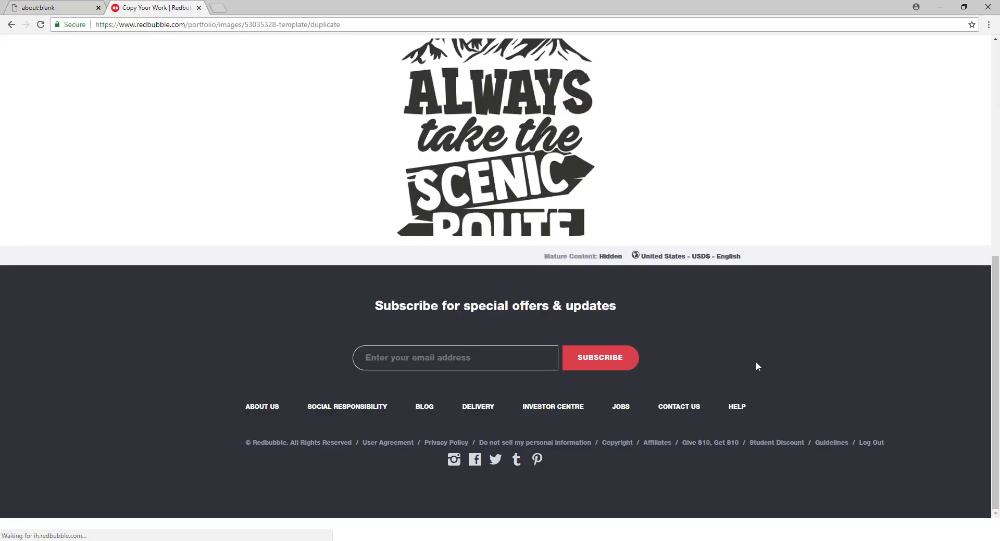
scroll(754, 365, up, 6)
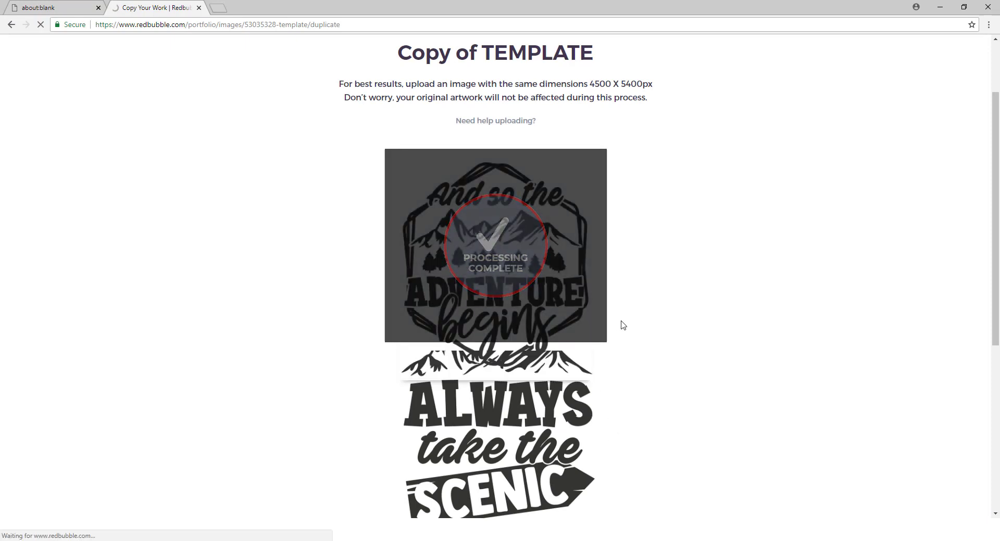
click(400, 540)
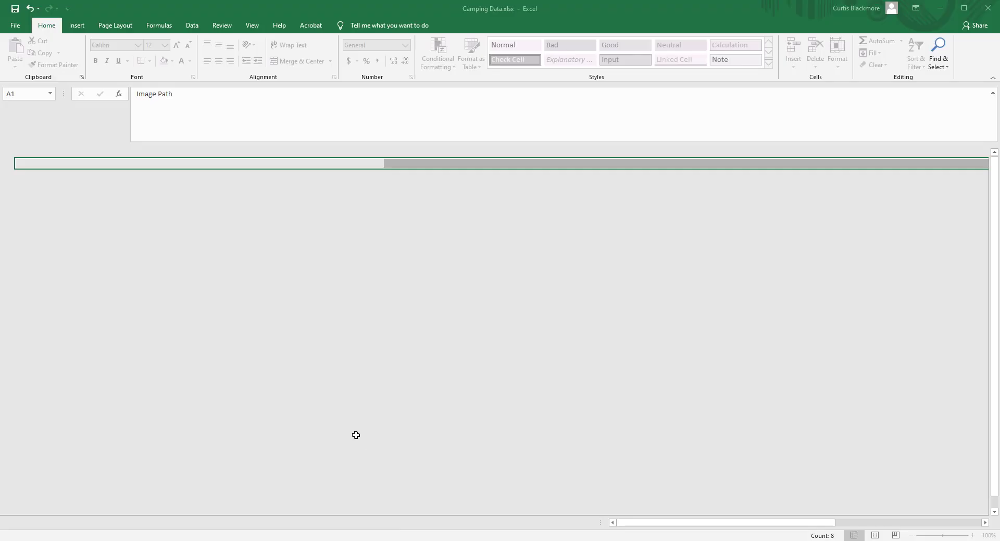
- Check the And So The Adventure Begins and Camp Hair Don't Care rows, then minimize Excel
click(6, 186)
click(6, 197)
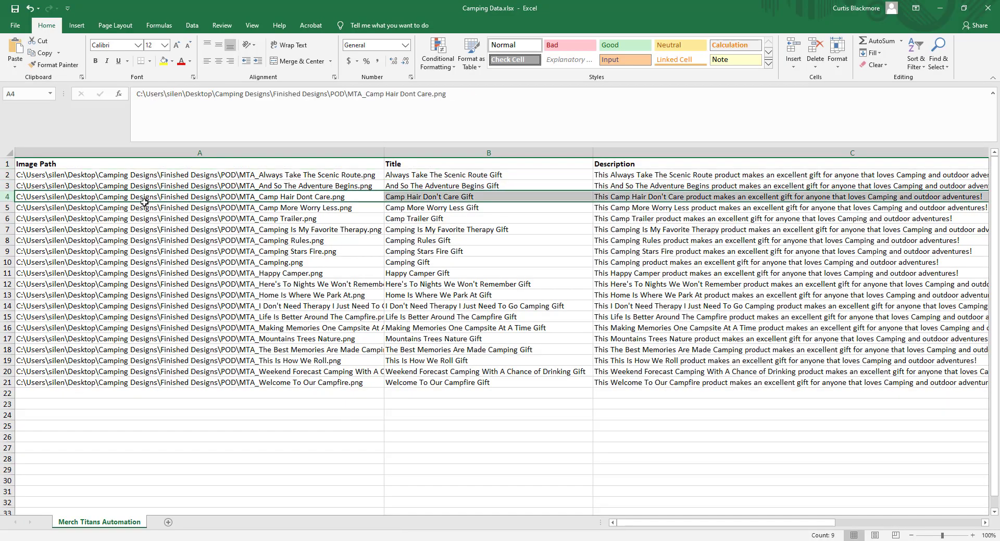
click(940, 8)
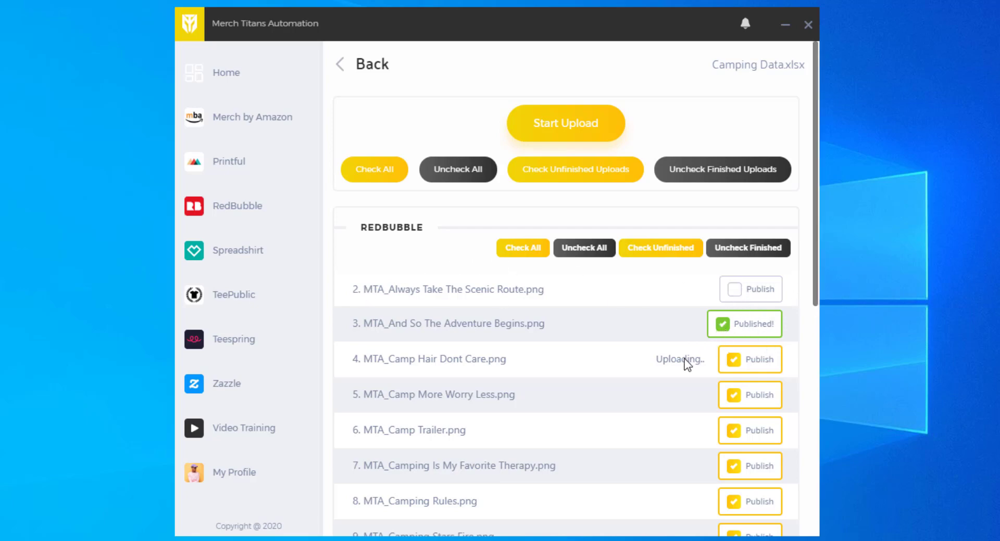
- Untick the already published design with Uncheck Finished and review the remaining queued designs
scroll(732, 353, down, 8)
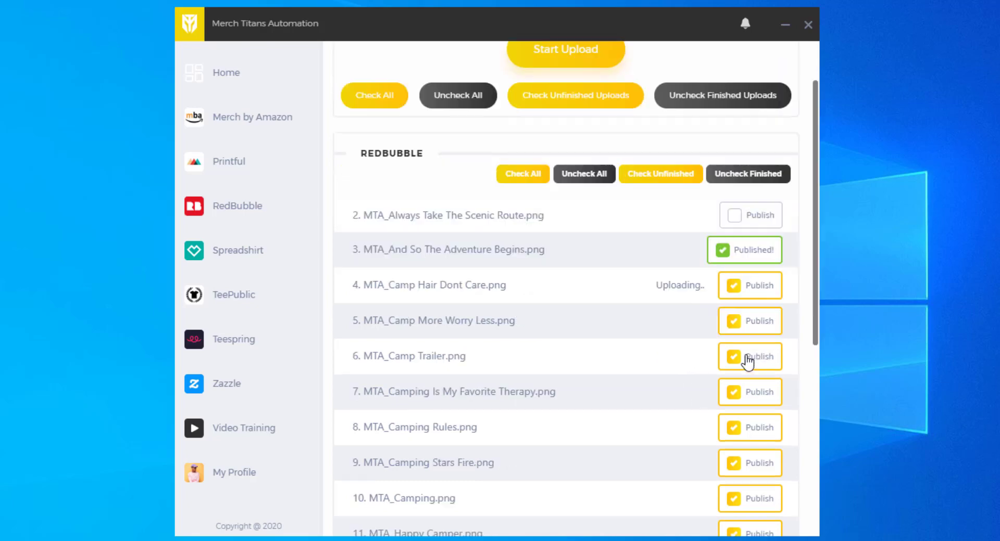
scroll(752, 358, up, 8)
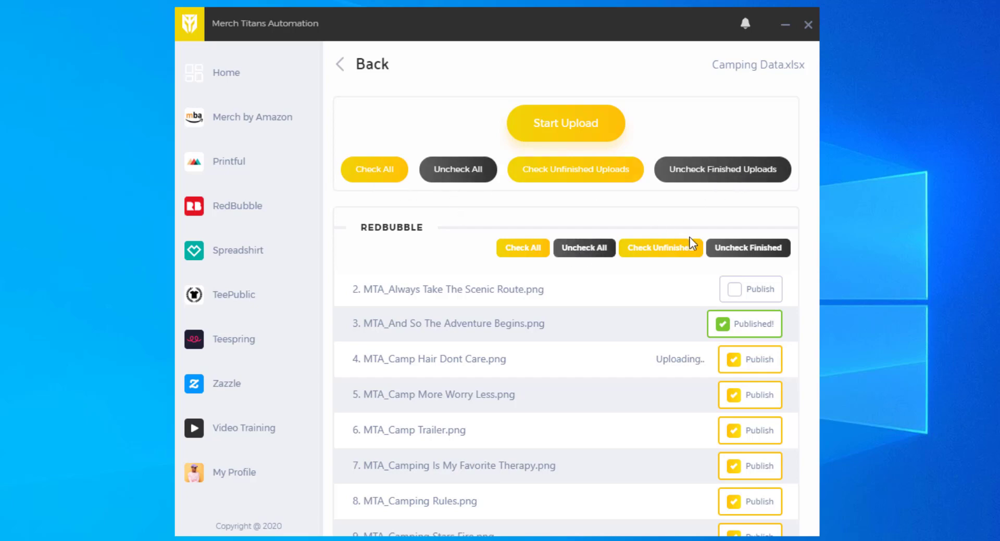
click(743, 253)
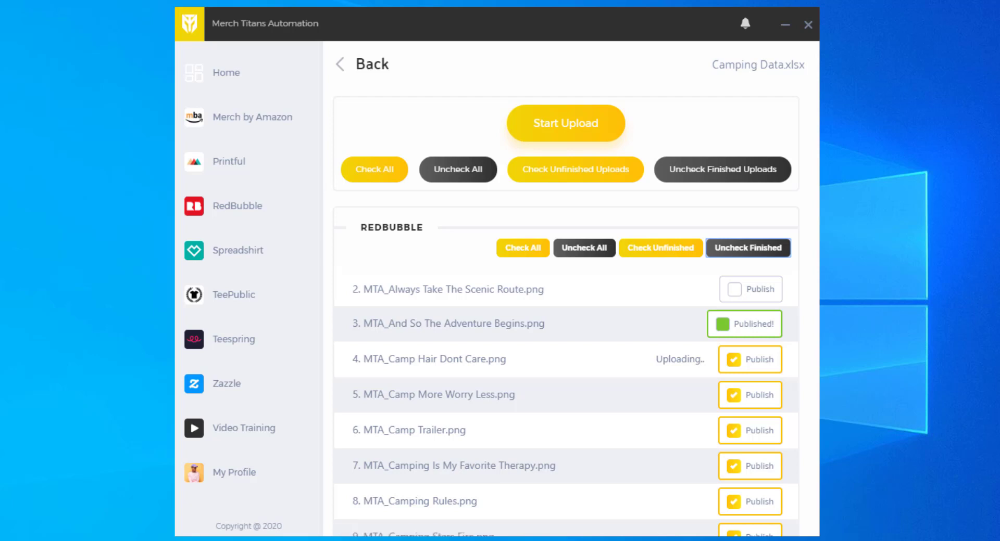
scroll(713, 317, down, 1)
scroll(711, 321, down, 5)
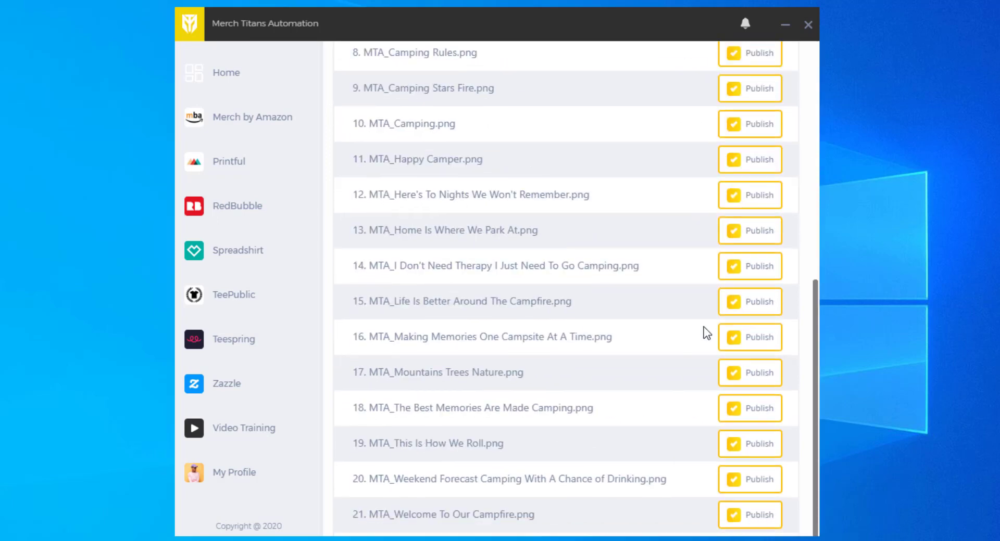
scroll(703, 335, up, 6)
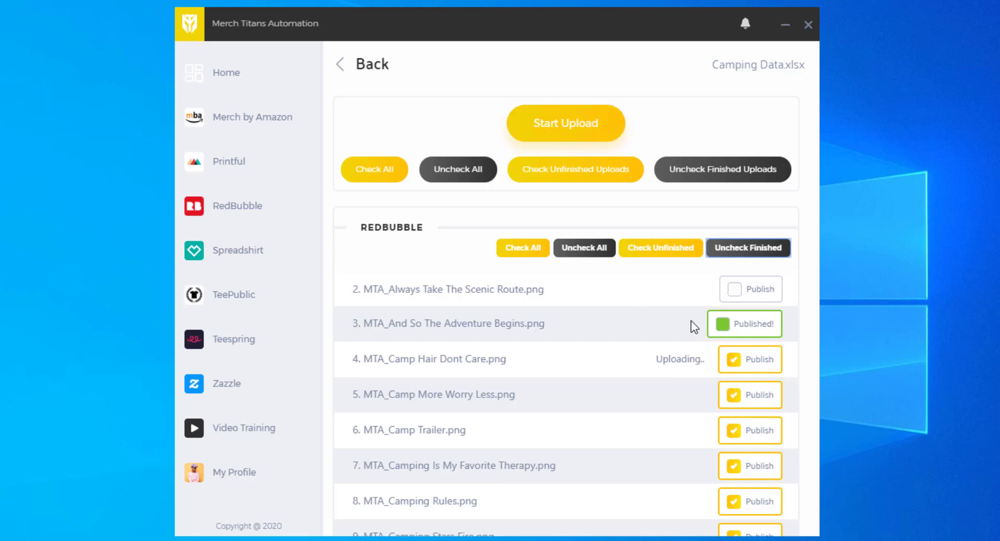
click(374, 73)
click(372, 67)
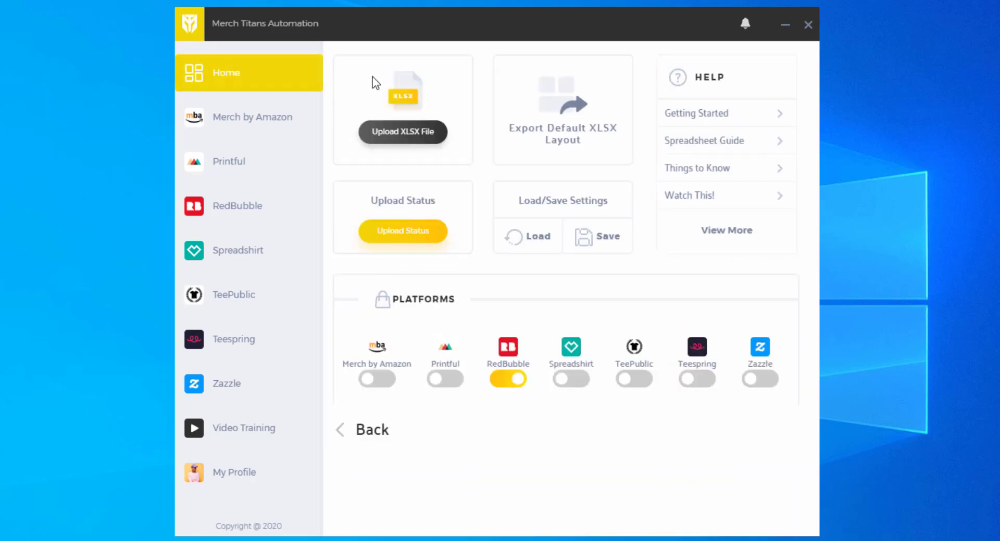
click(397, 234)
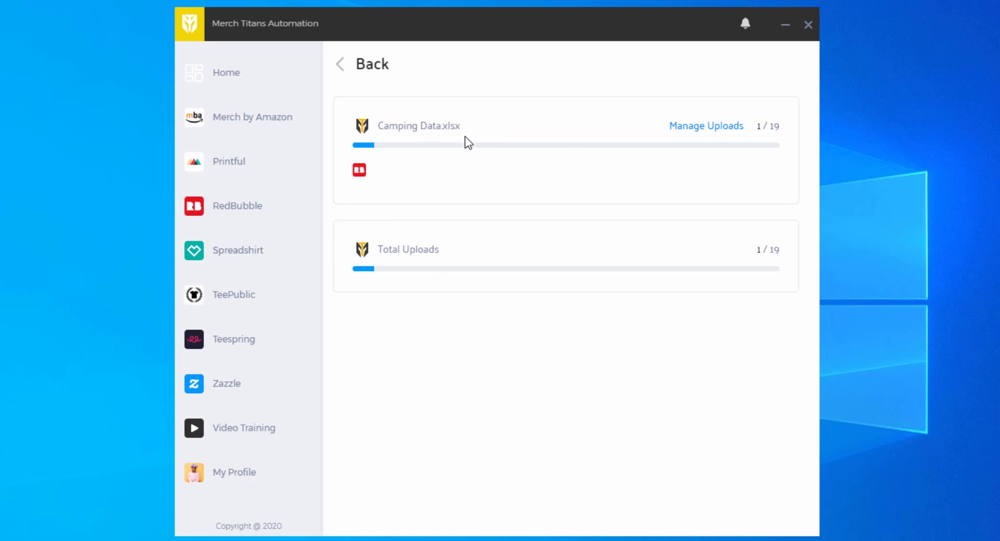
click(229, 78)
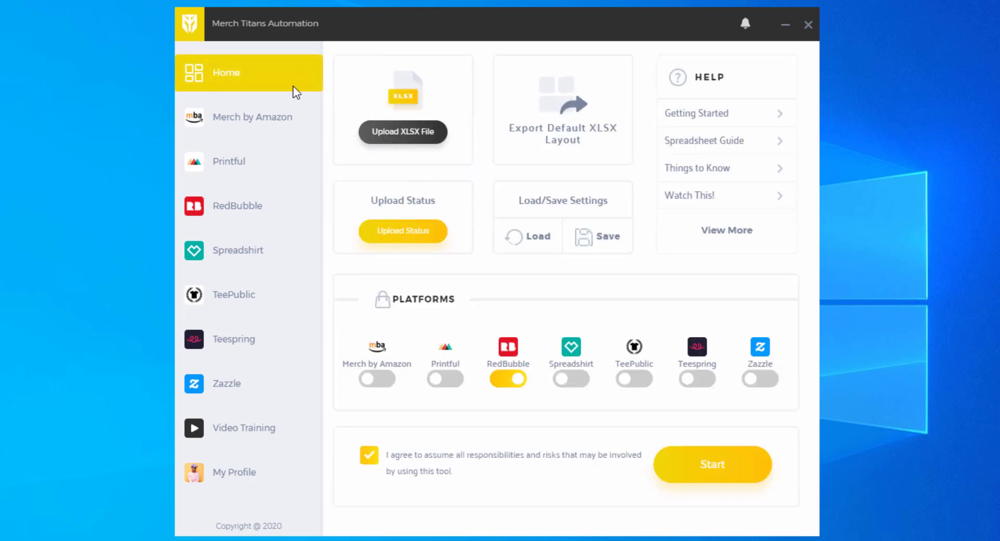
click(408, 231)
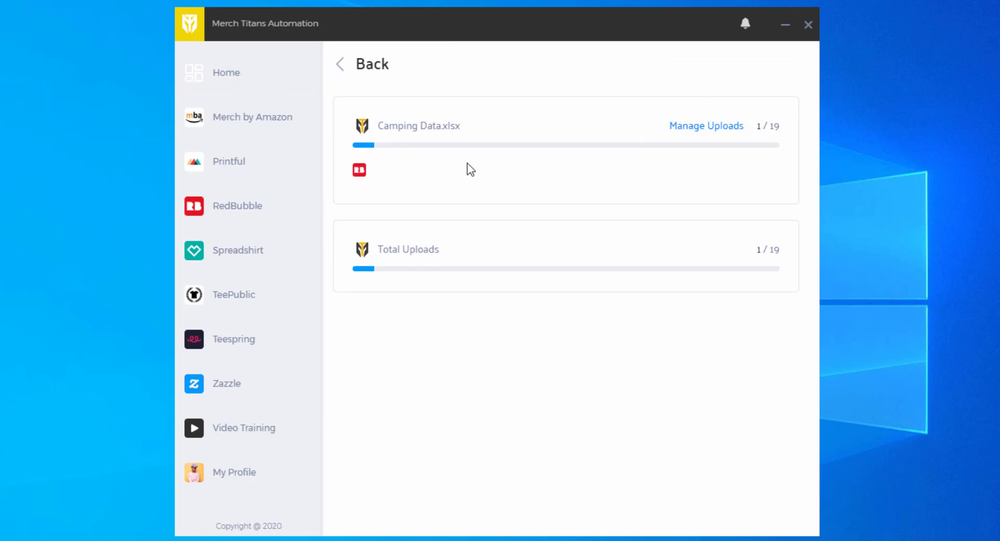
click(696, 131)
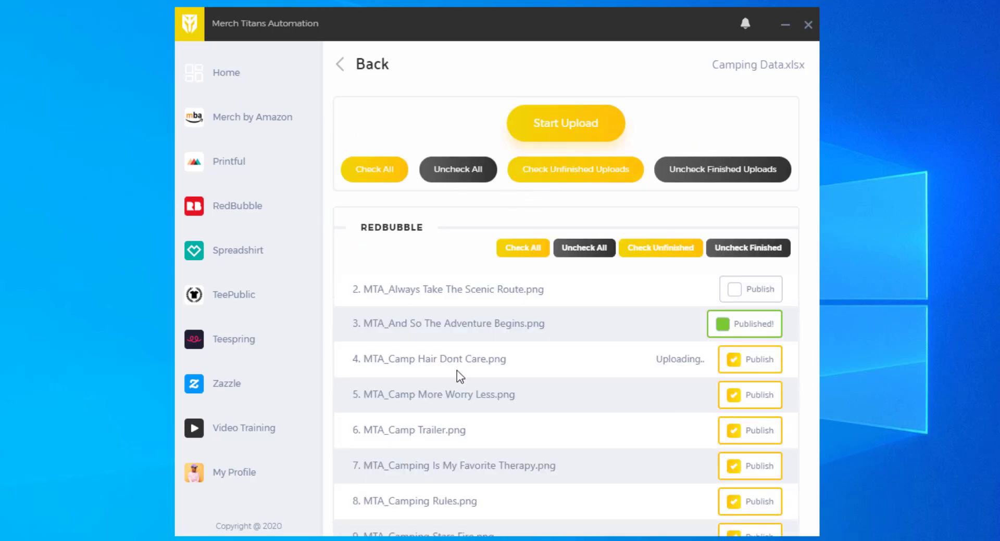
- Scroll the Manage Uploads list to follow the upload status of Camp Hair Dont Care
scroll(635, 163, down, 8)
scroll(643, 211, up, 7)
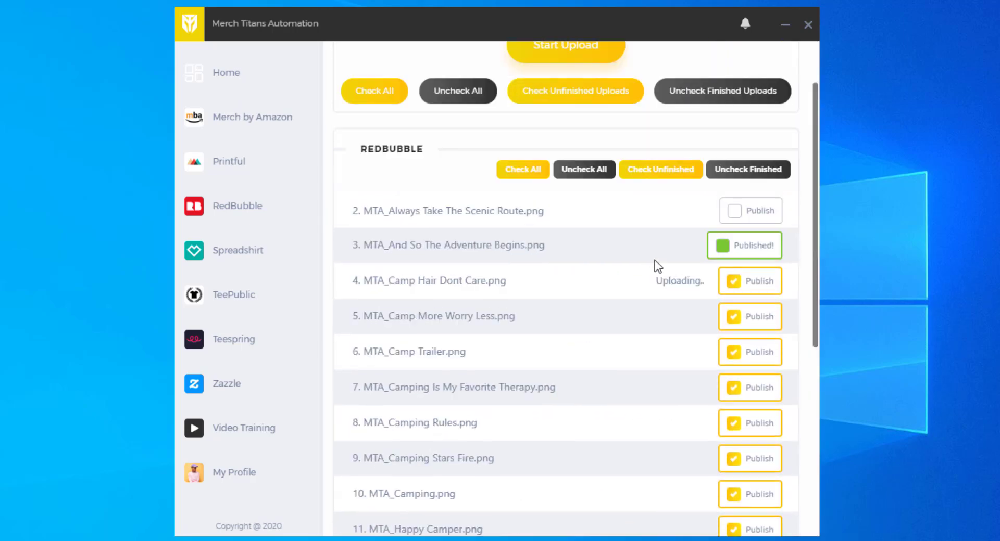
scroll(657, 266, up, 2)
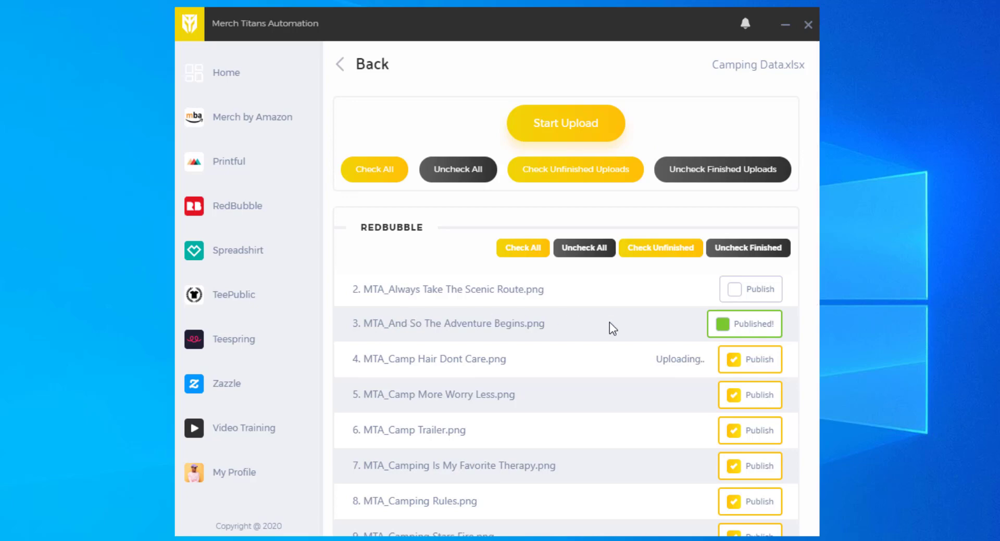
scroll(609, 323, down, 8)
scroll(609, 325, up, 8)
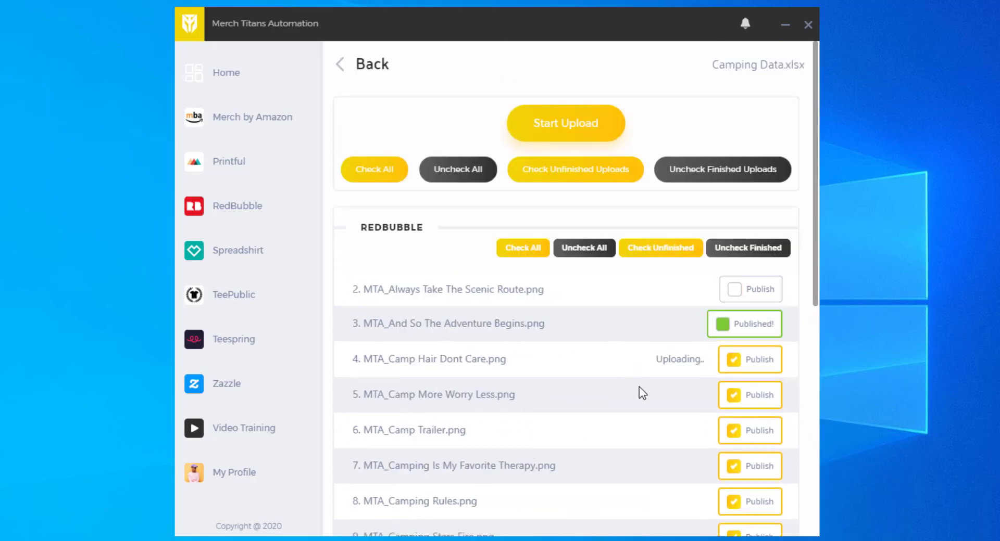